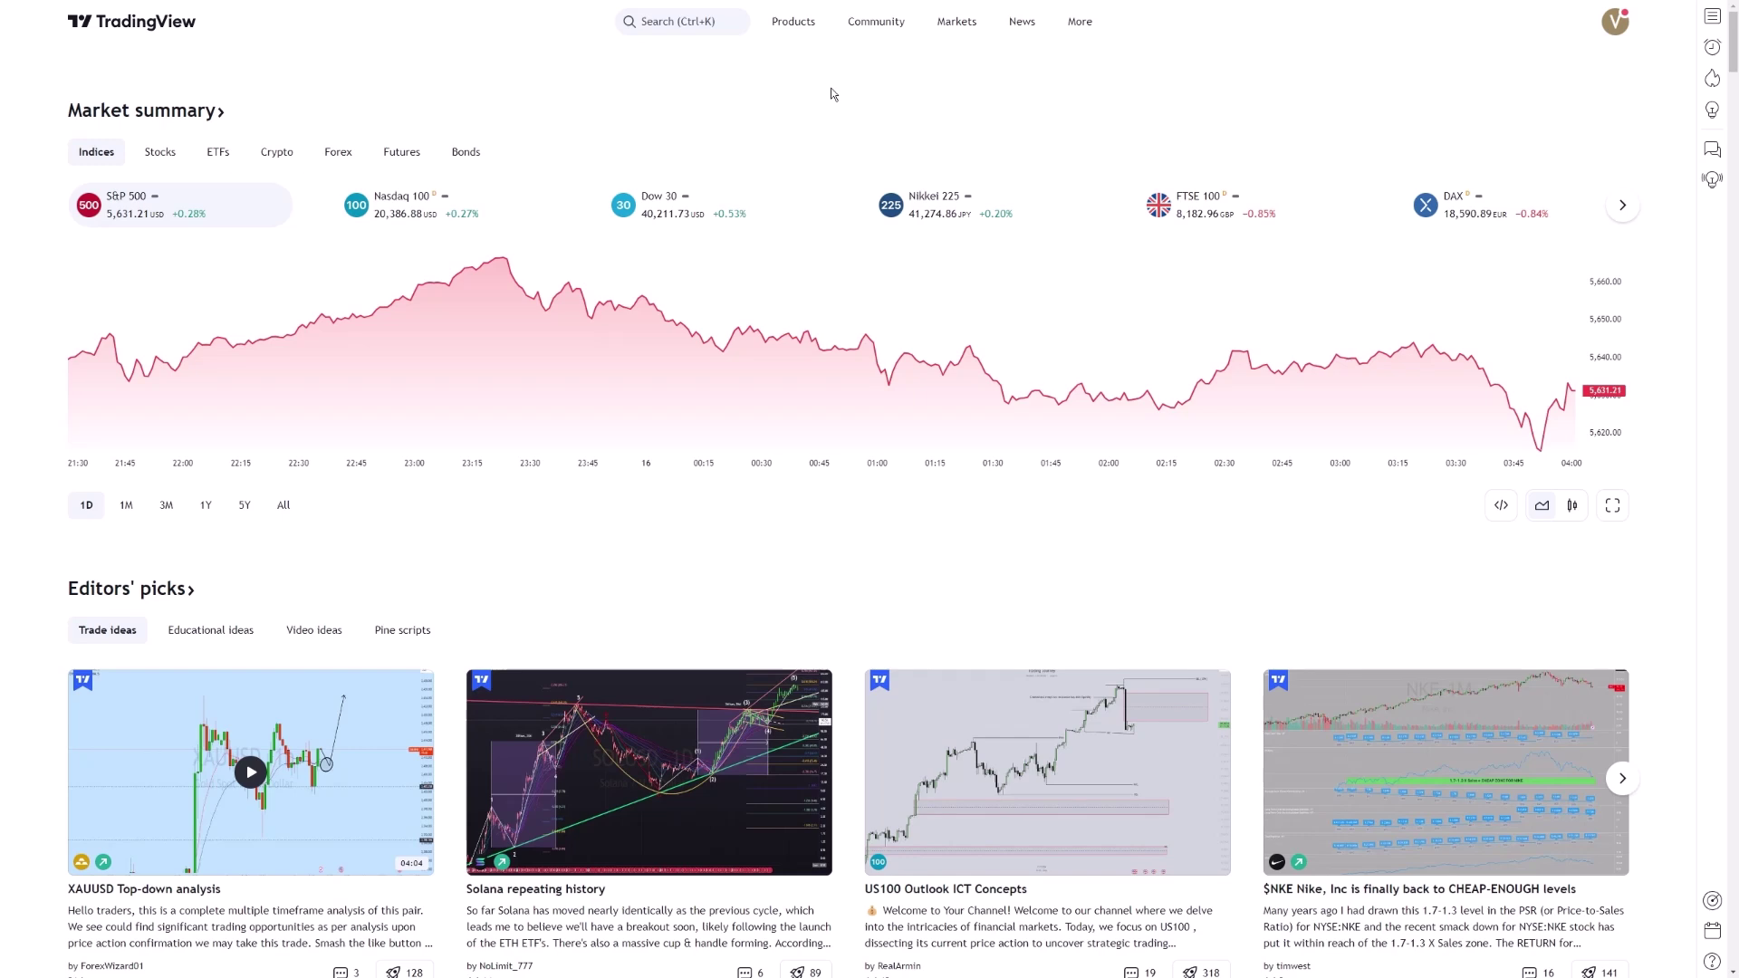
Bring up the Products menu on the TradingView home page, listing Supercharts.
{"action": "mouse_move", "coordinate": [793, 22]}
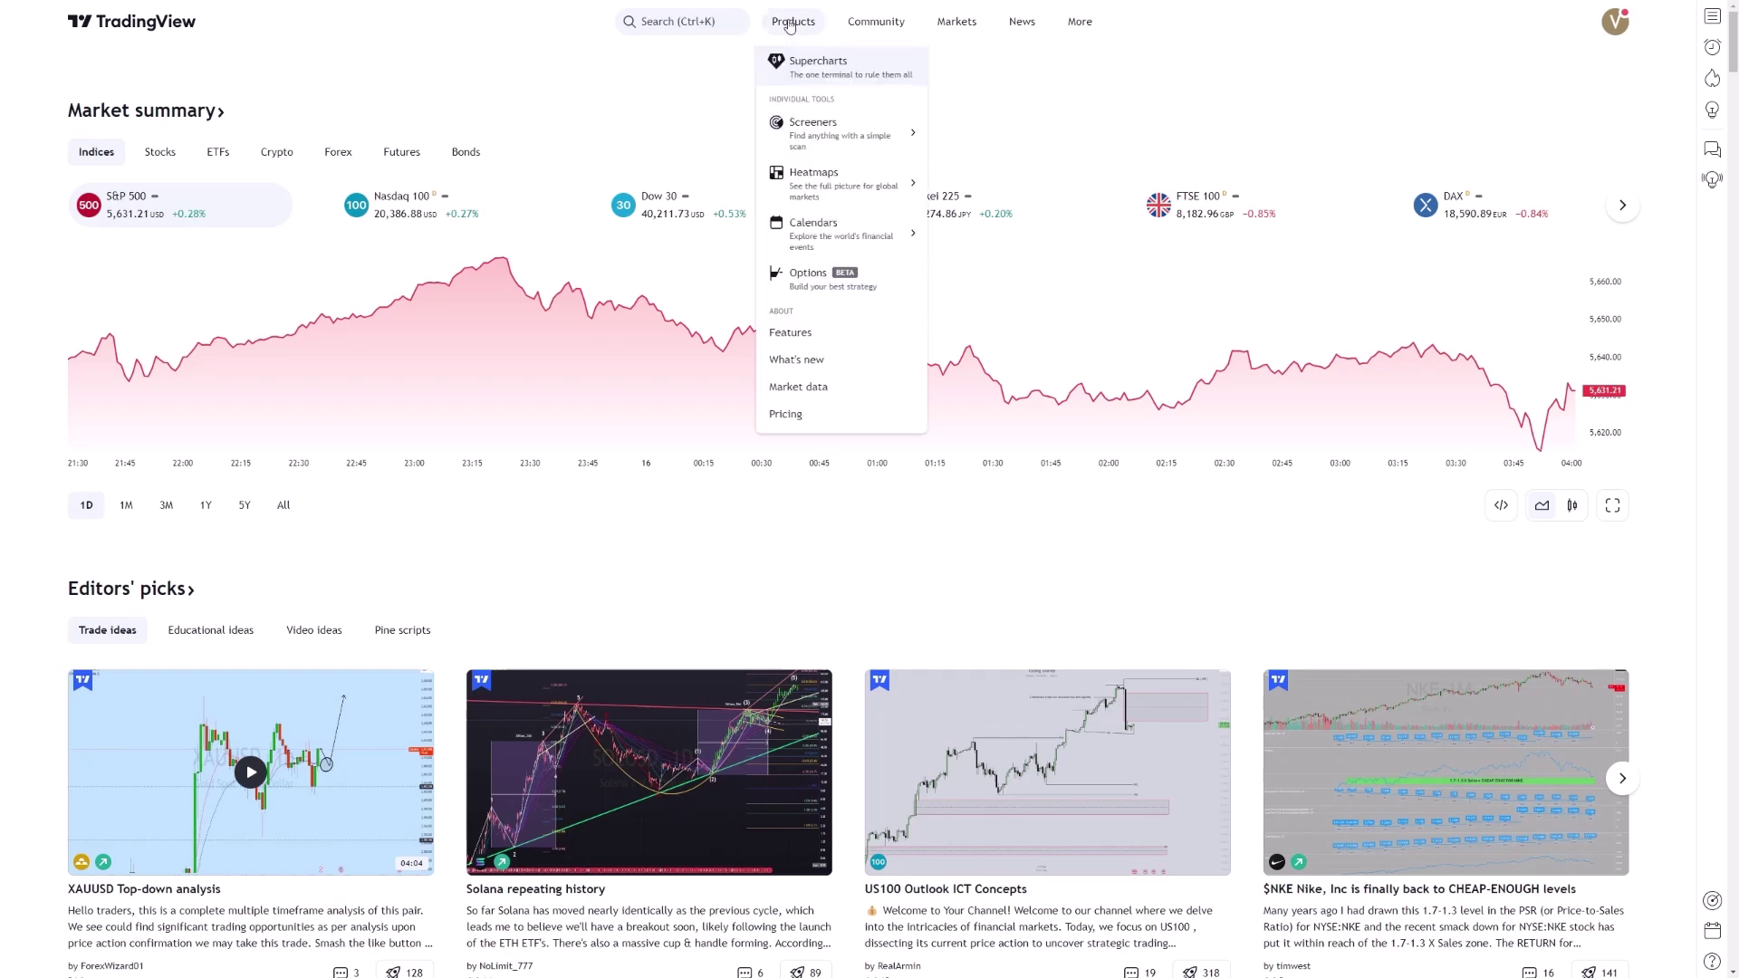
Open the GBPUSD Supercharts chart, nudge it sideways, and show the Strategy Tester panel.
{"action": "left_click", "coordinate": [840, 71]}
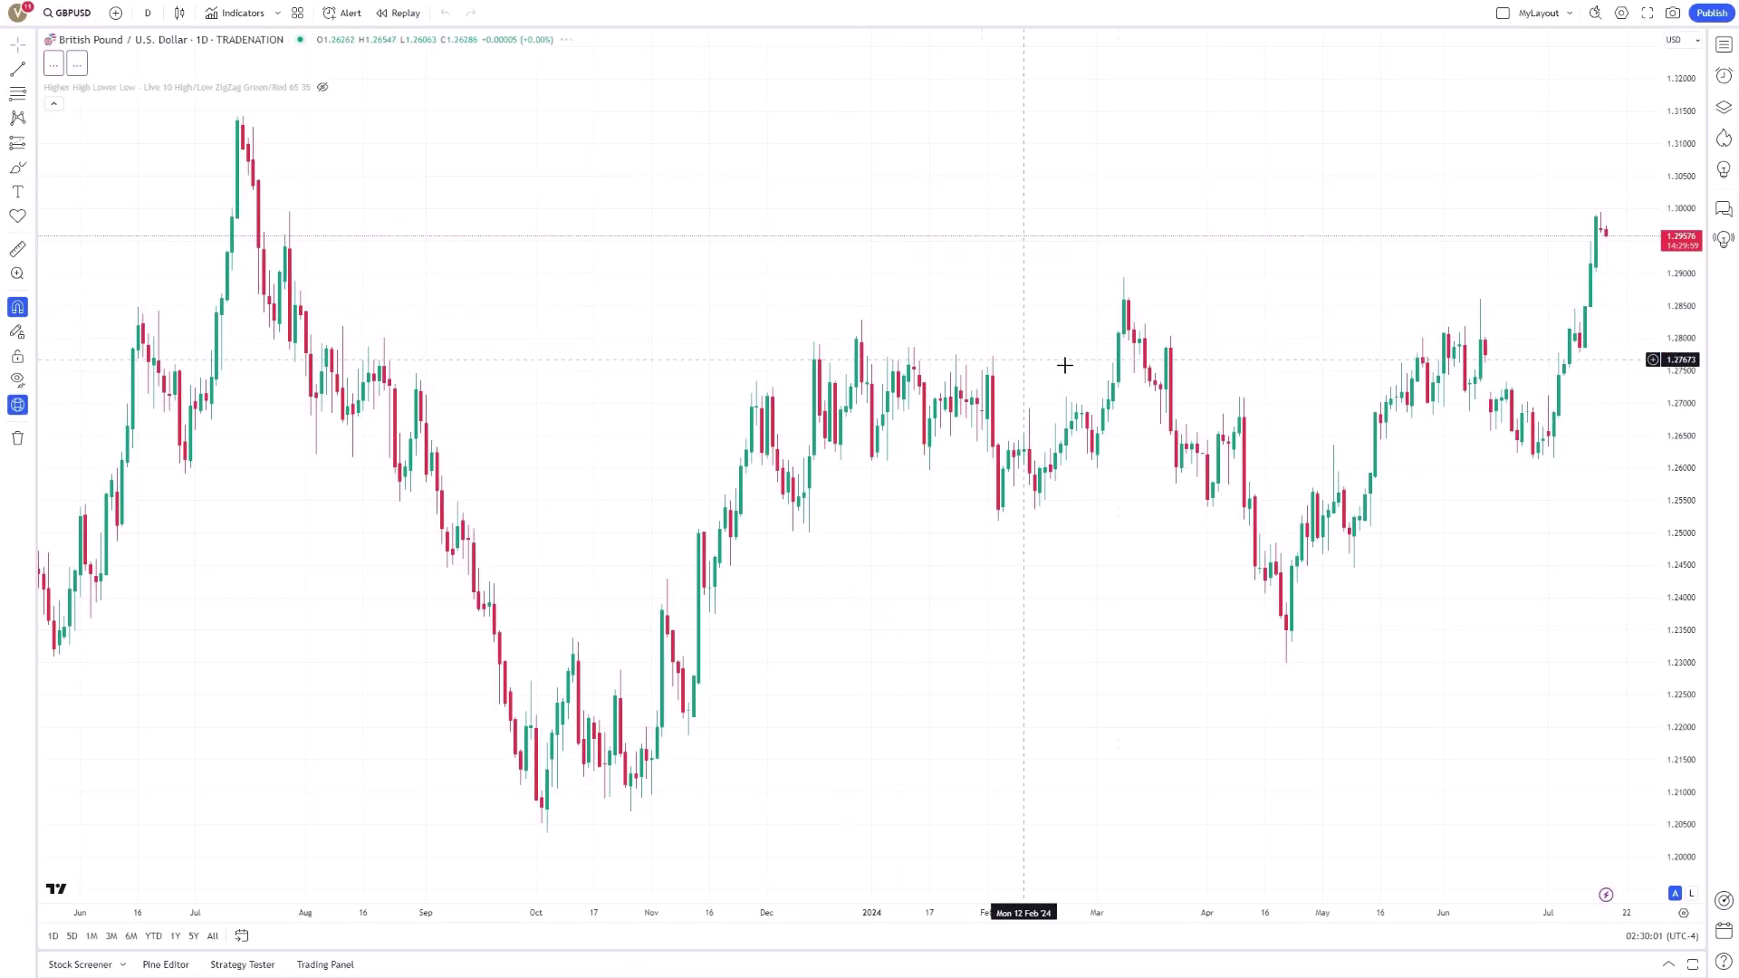
{"action": "left_click_drag", "start_coordinate": [1337, 320], "coordinate": [1268, 315]}
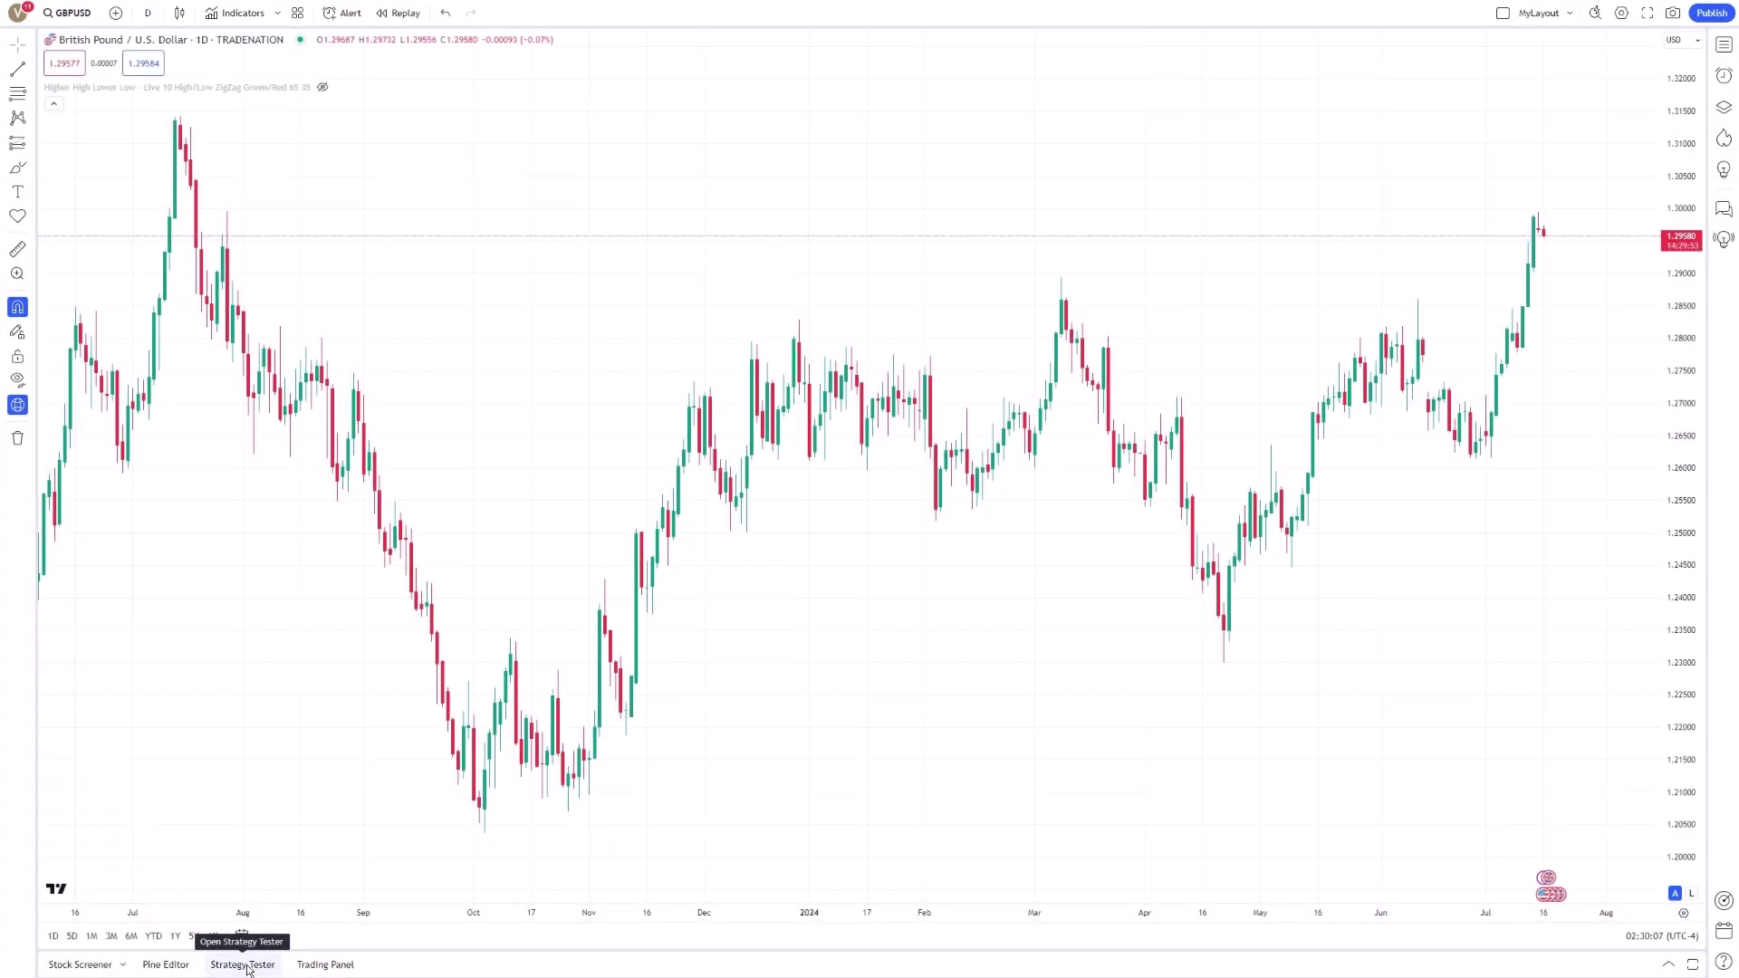
{"action": "left_click", "coordinate": [243, 965]}
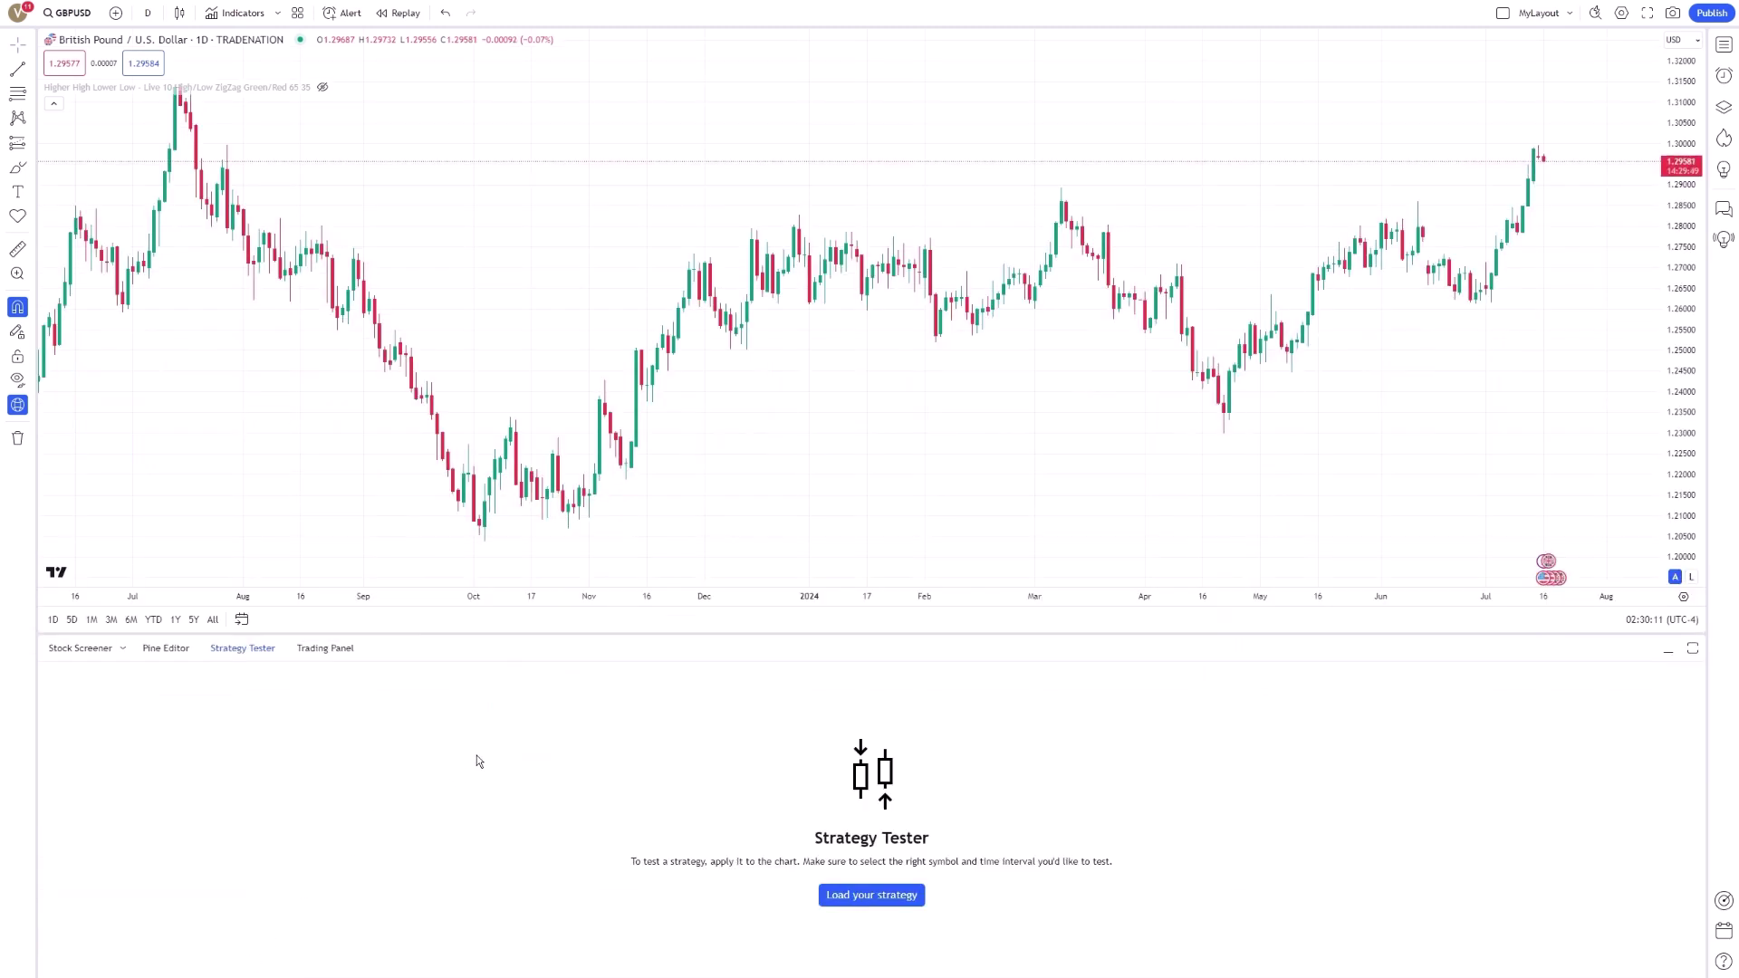
Load the favourited MACD Bull Crossover and RSI Oversold strategy onto the GBPUSD chart.
{"action": "left_click", "coordinate": [890, 896]}
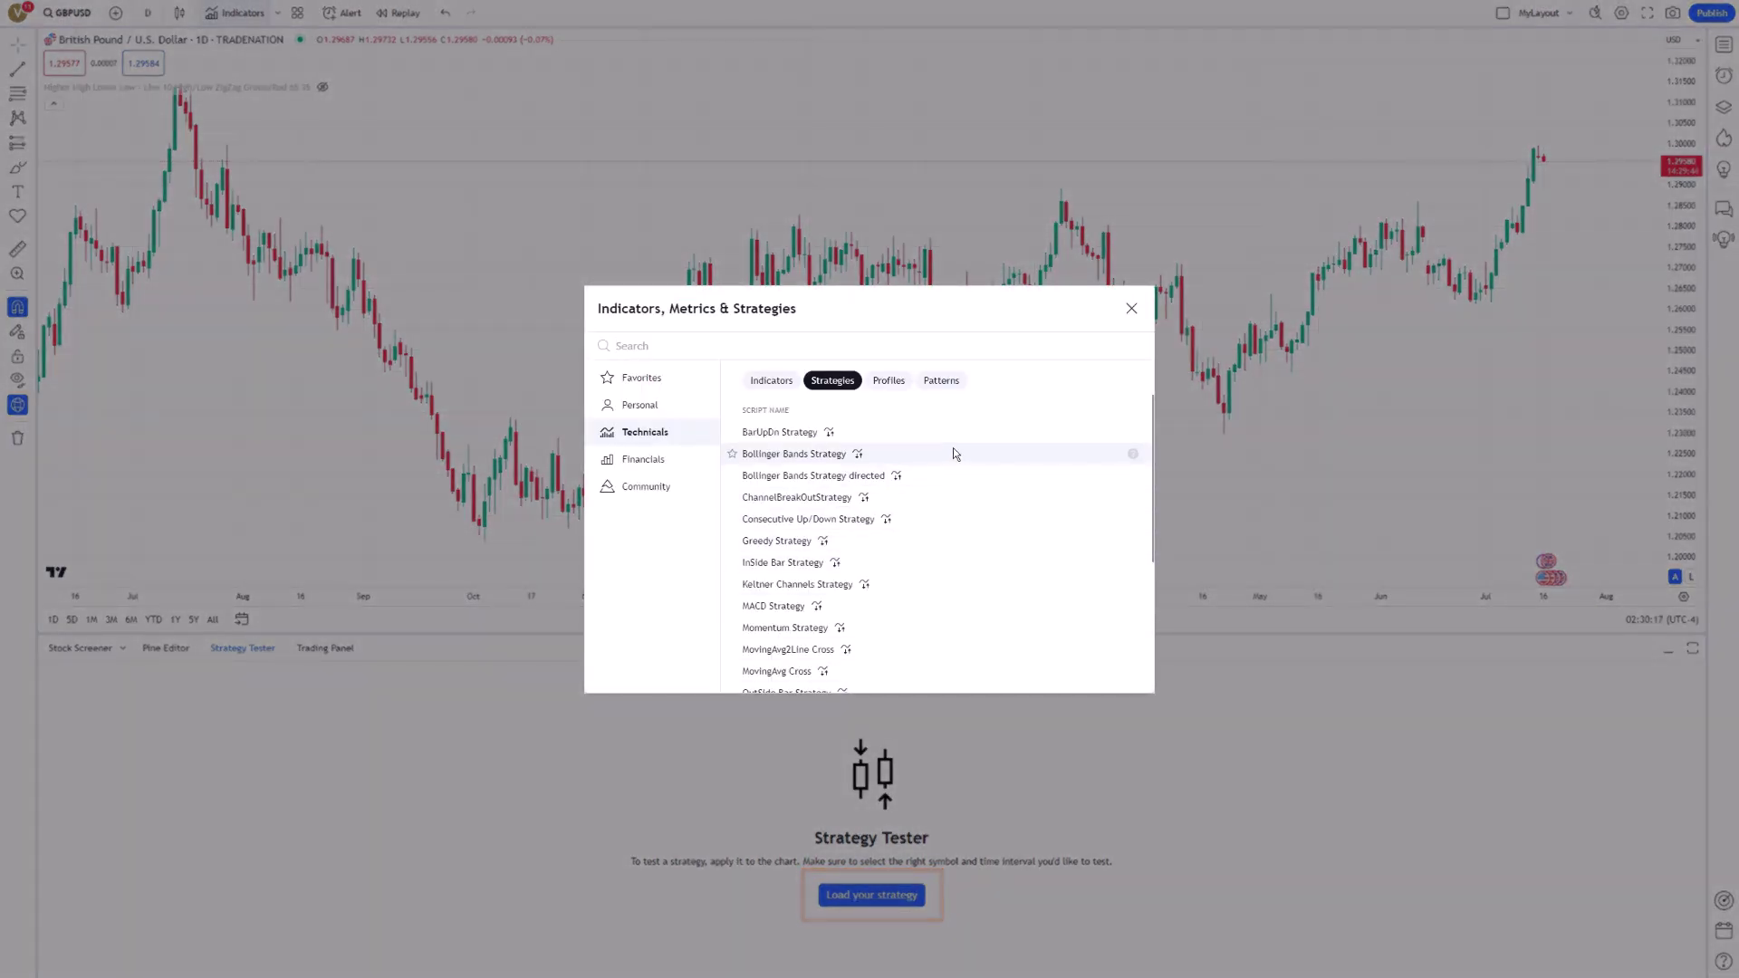
{"action": "scroll", "coordinate": [955, 468], "scroll_direction": "down", "scroll_amount": 2}
{"action": "scroll", "coordinate": [955, 467], "scroll_direction": "down", "scroll_amount": 3}
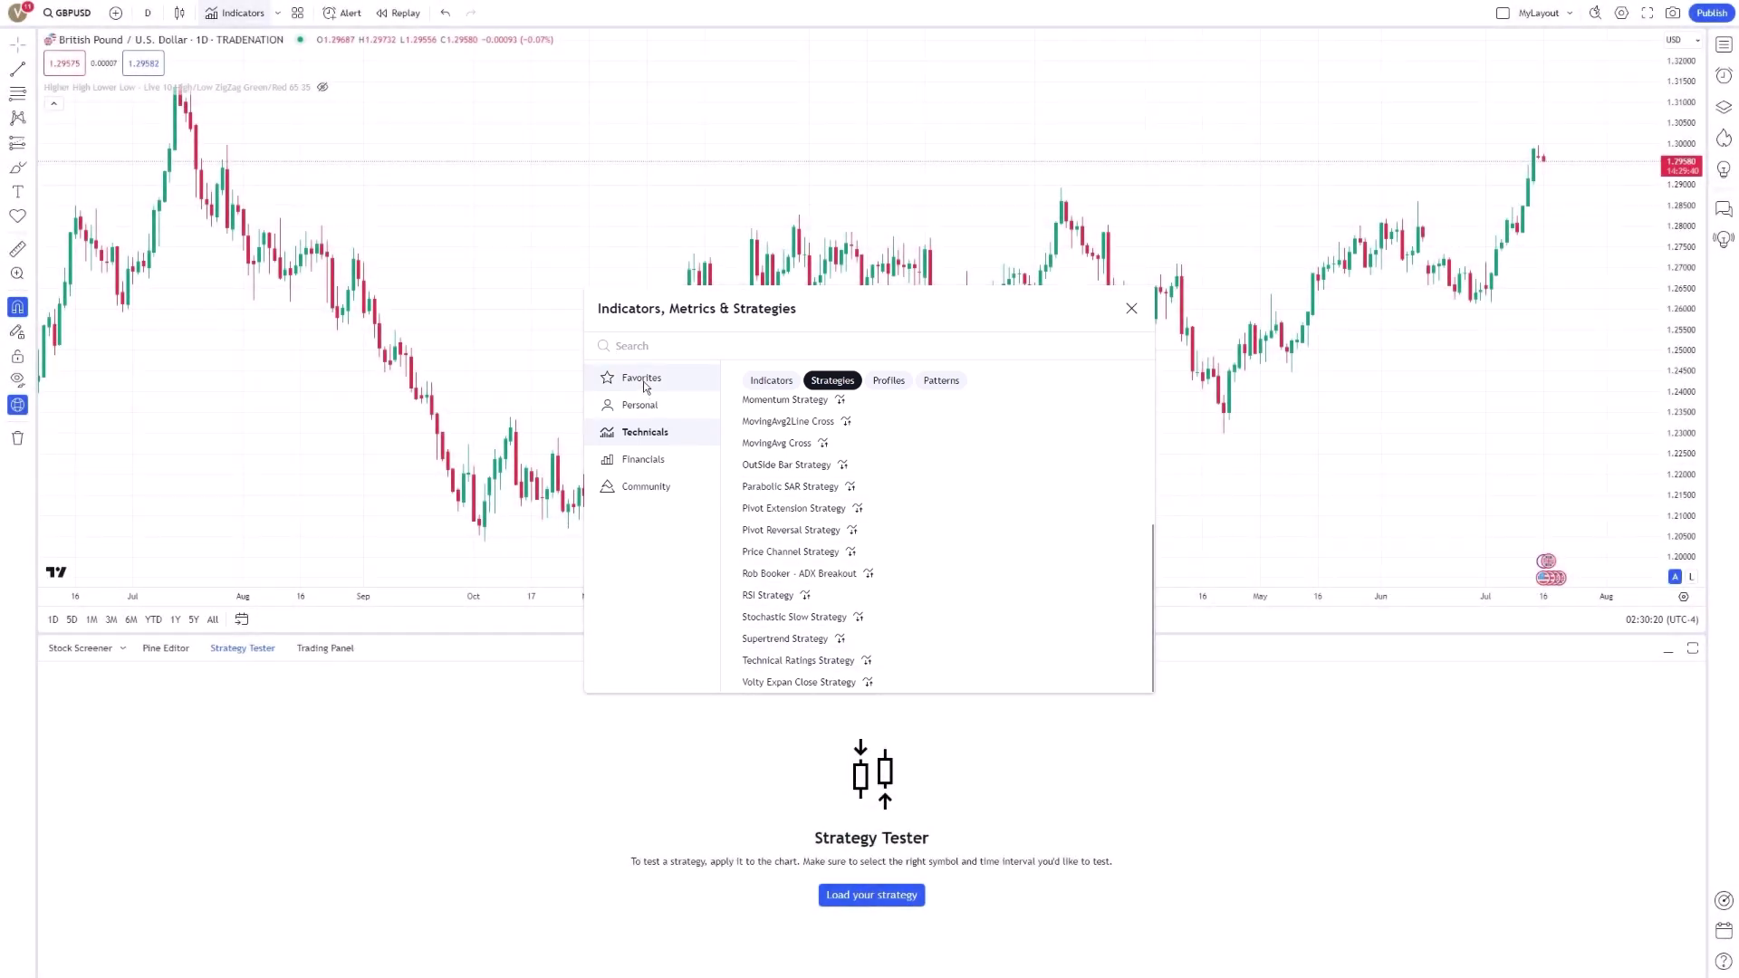
{"action": "left_click", "coordinate": [643, 381]}
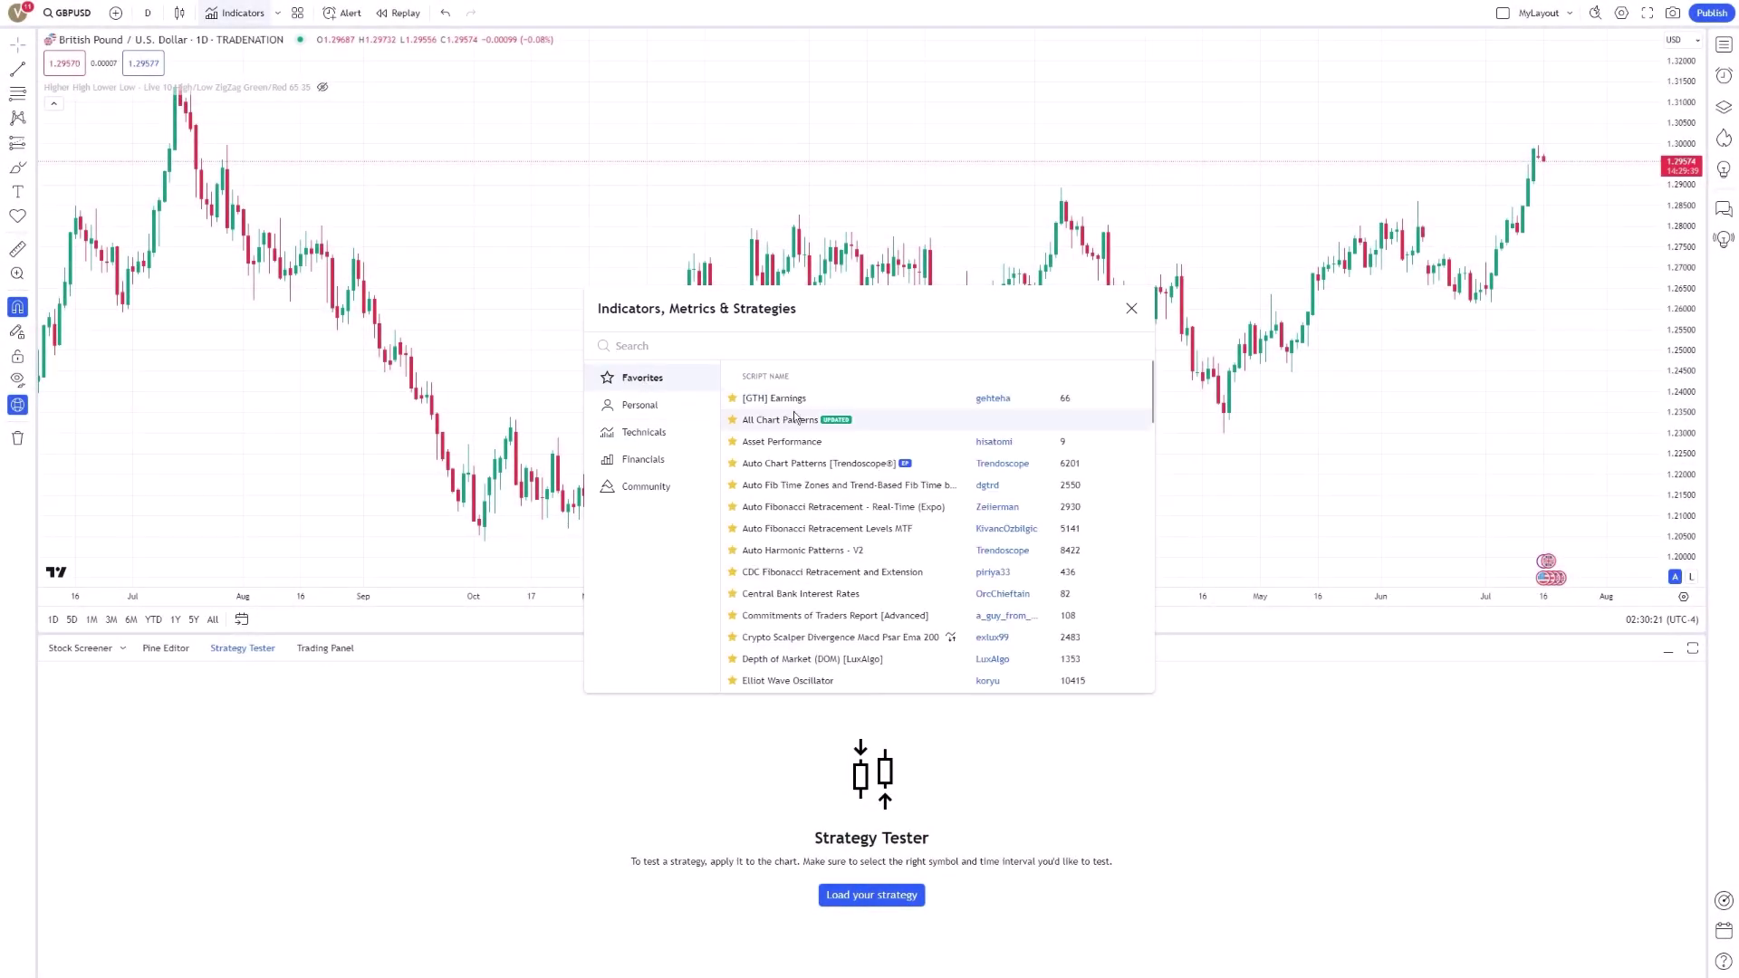
{"action": "scroll", "coordinate": [862, 530], "scroll_direction": "down", "scroll_amount": 2}
{"action": "scroll", "coordinate": [862, 530], "scroll_direction": "down", "scroll_amount": 5}
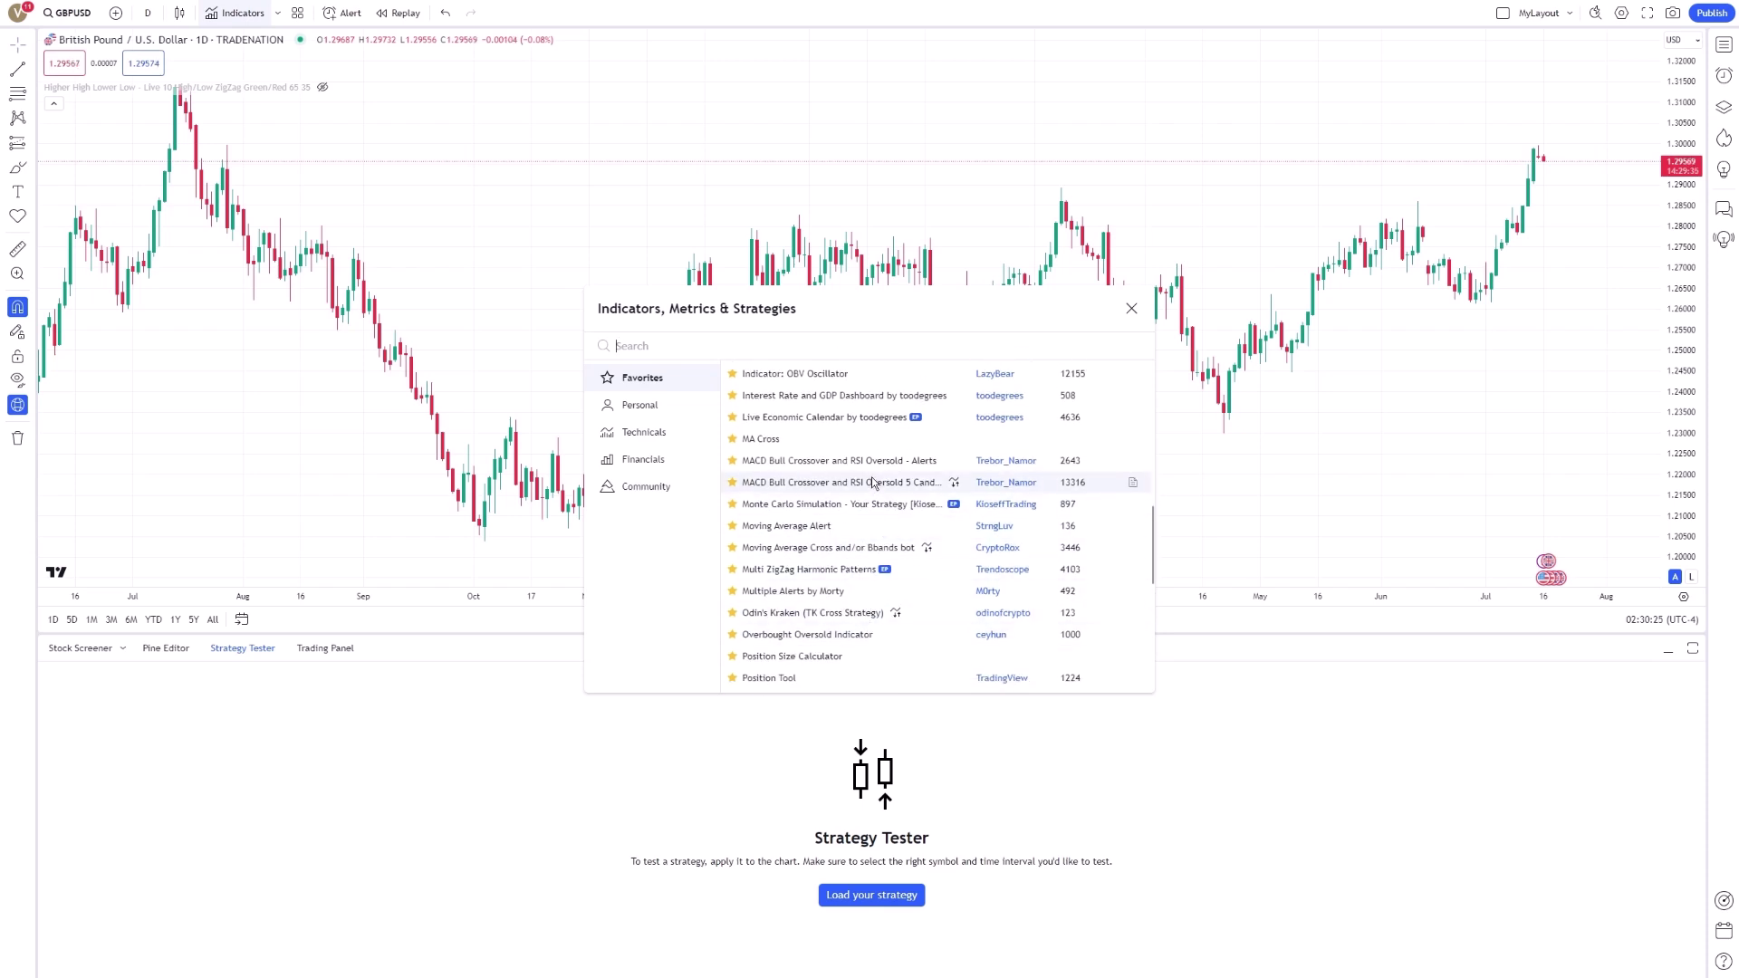
{"action": "left_click", "coordinate": [872, 483]}
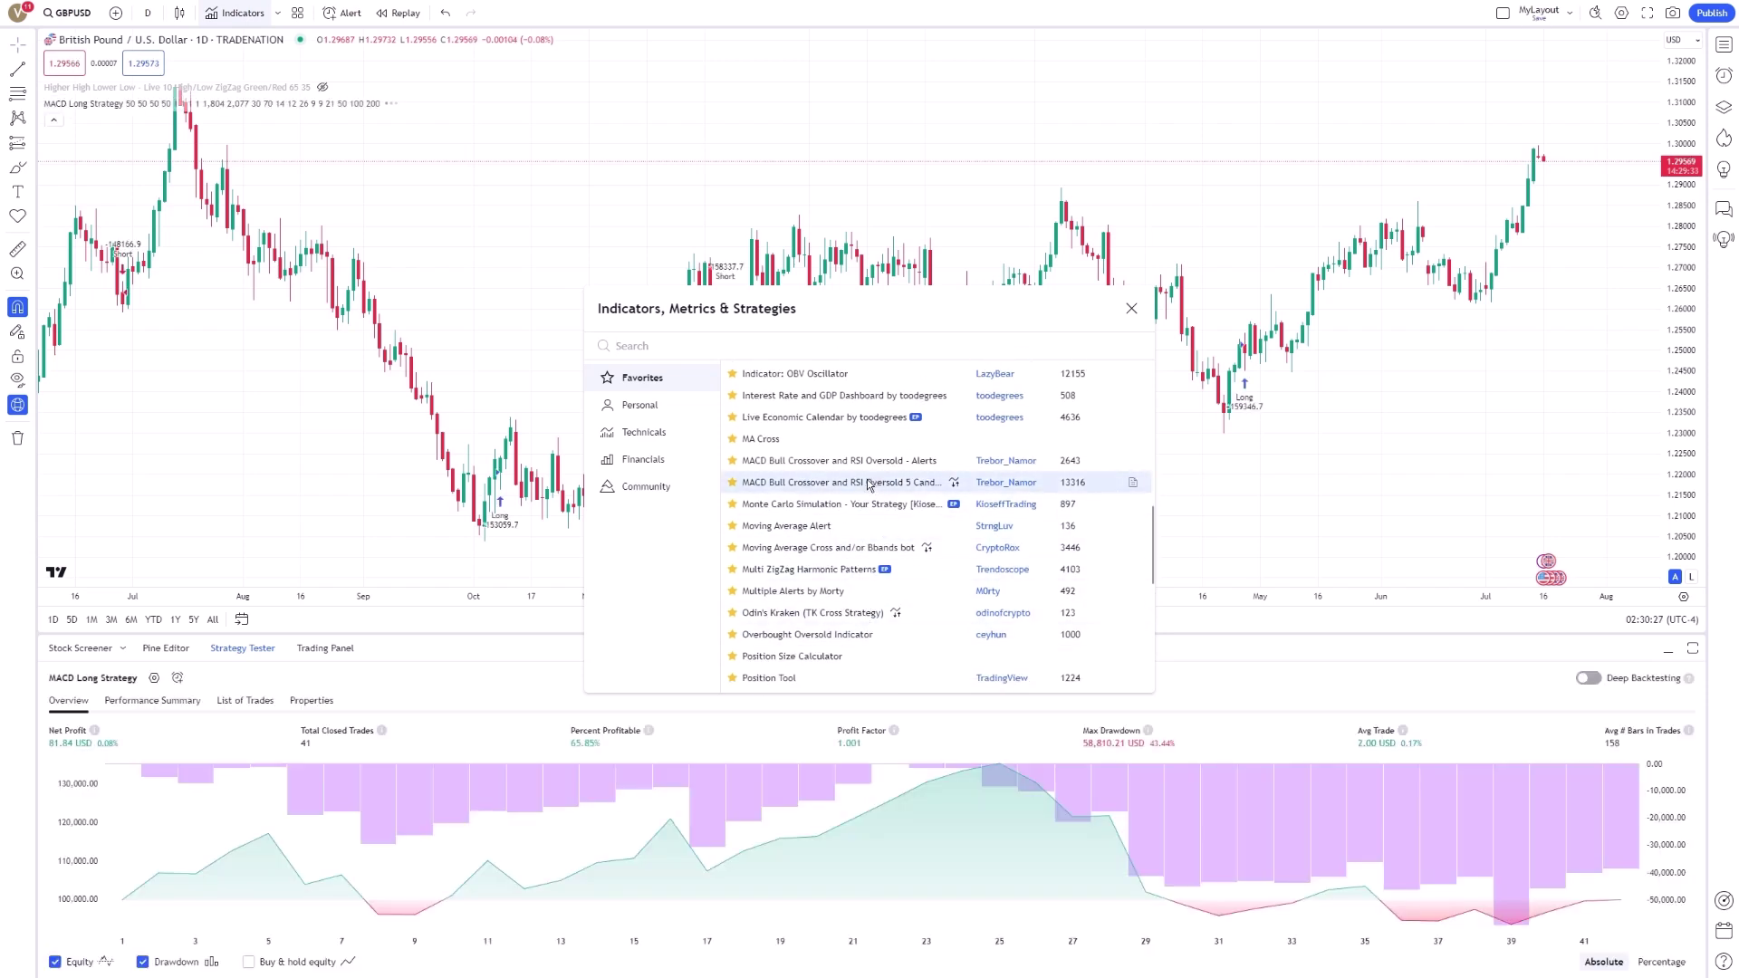
Close the strategy list and review the Performance Summary: 41 trades, 1.001 profit factor.
{"action": "left_click", "coordinate": [1131, 308]}
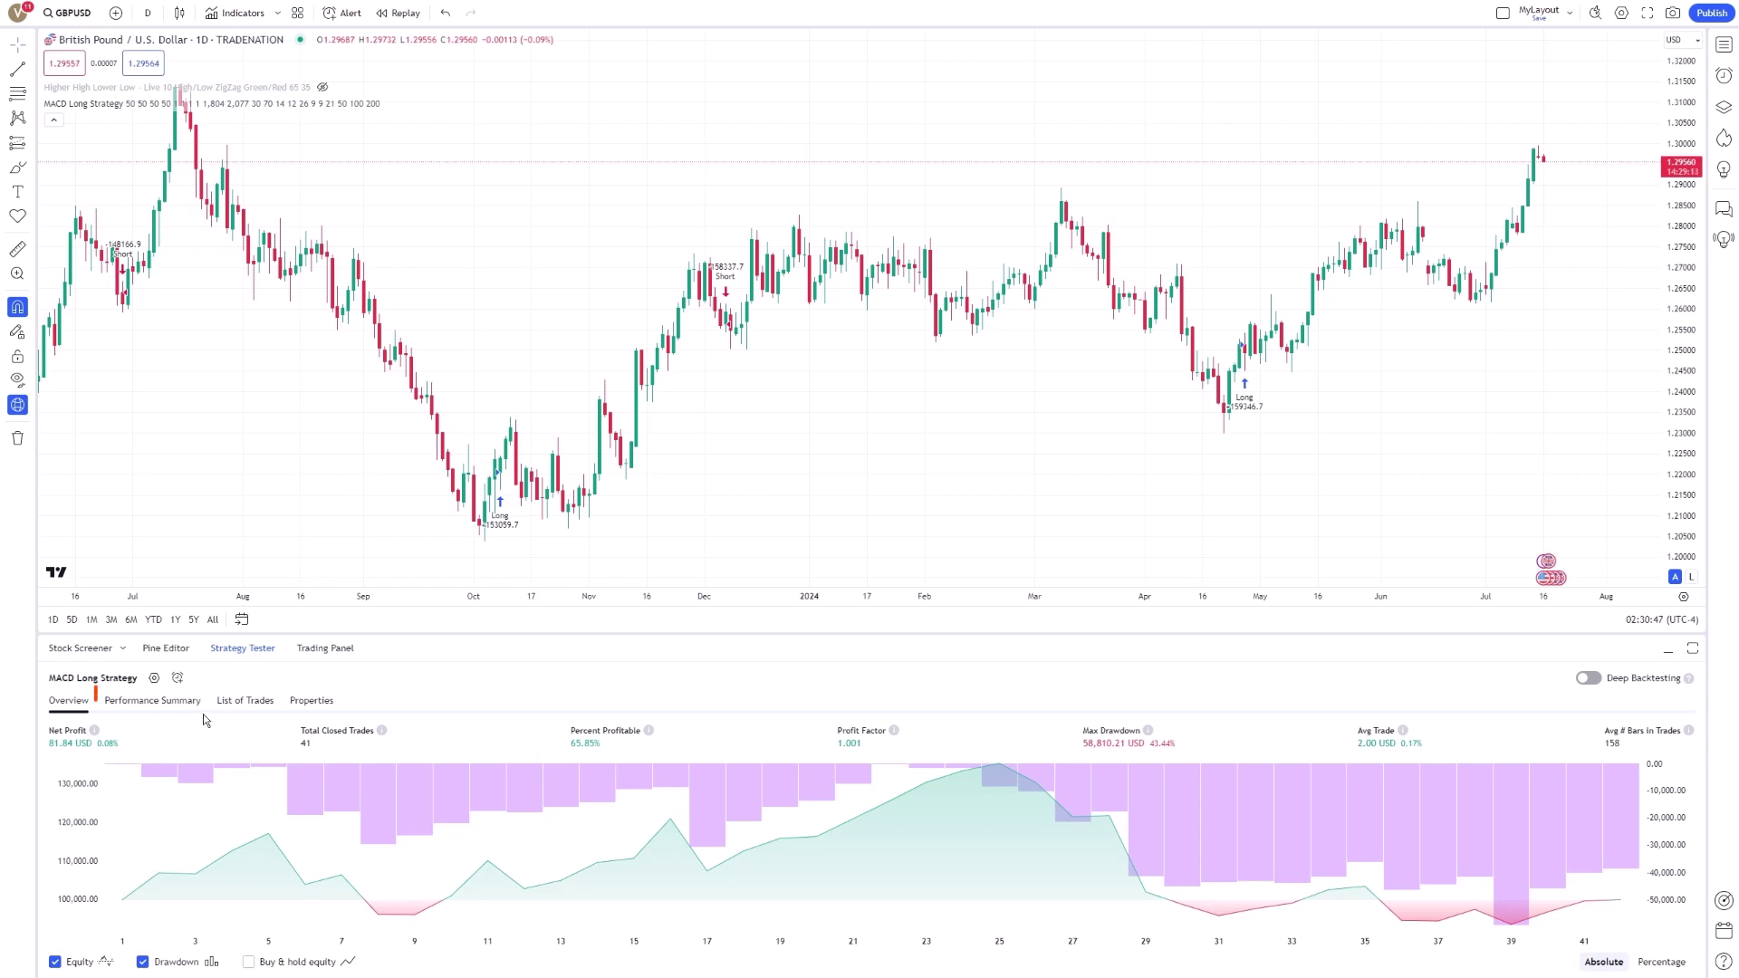
{"action": "left_click", "coordinate": [169, 708]}
{"action": "scroll", "coordinate": [177, 802], "scroll_direction": "down", "scroll_amount": 3}
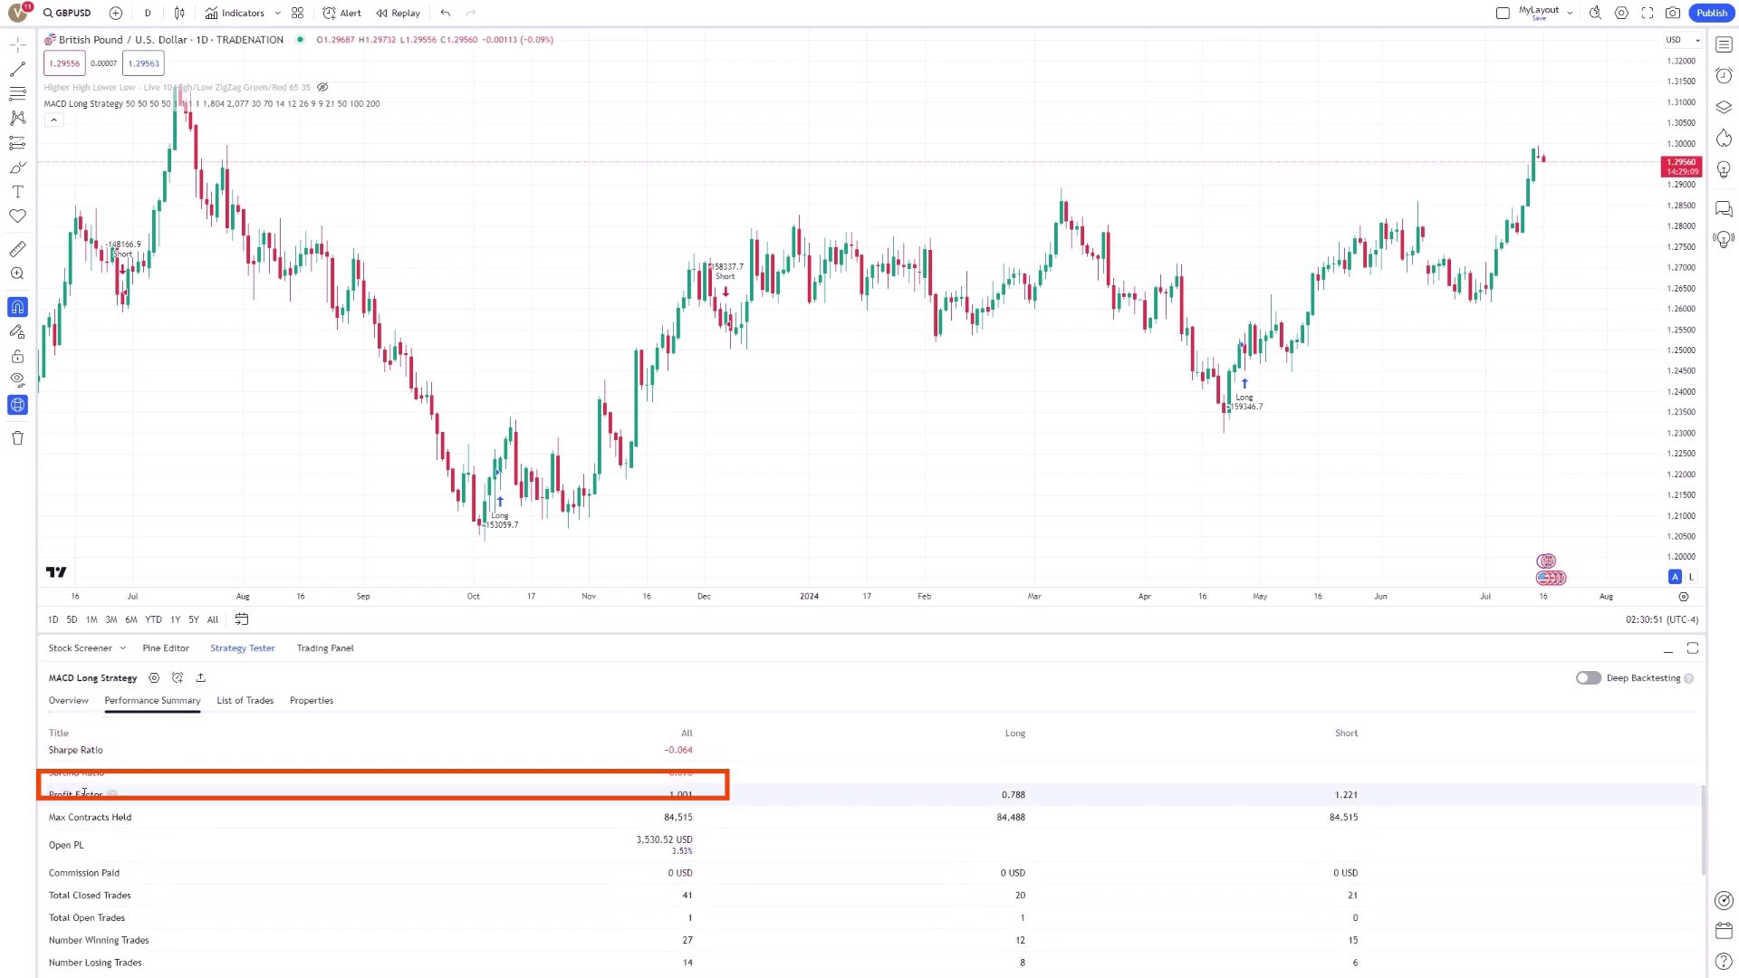
{"action": "scroll", "coordinate": [84, 753], "scroll_direction": "up", "scroll_amount": 2}
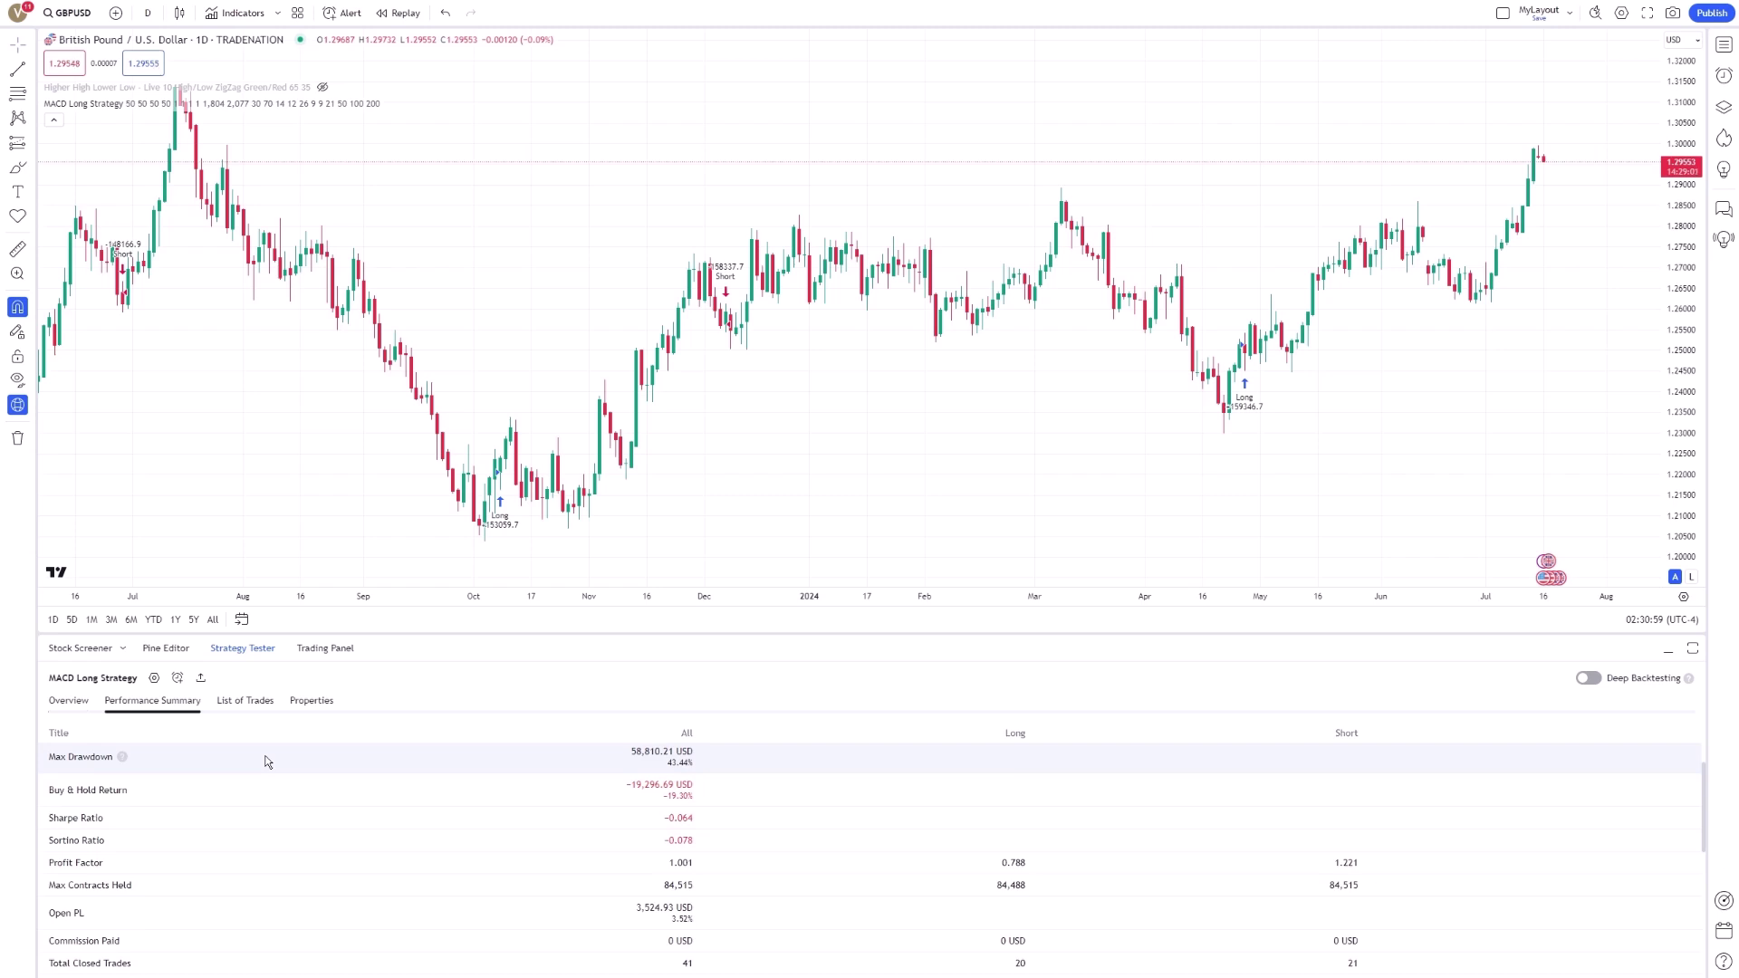
In the strategy's inputs, change the long stop-loss and take-profit from 50% to 30%.
{"action": "left_click", "coordinate": [155, 679]}
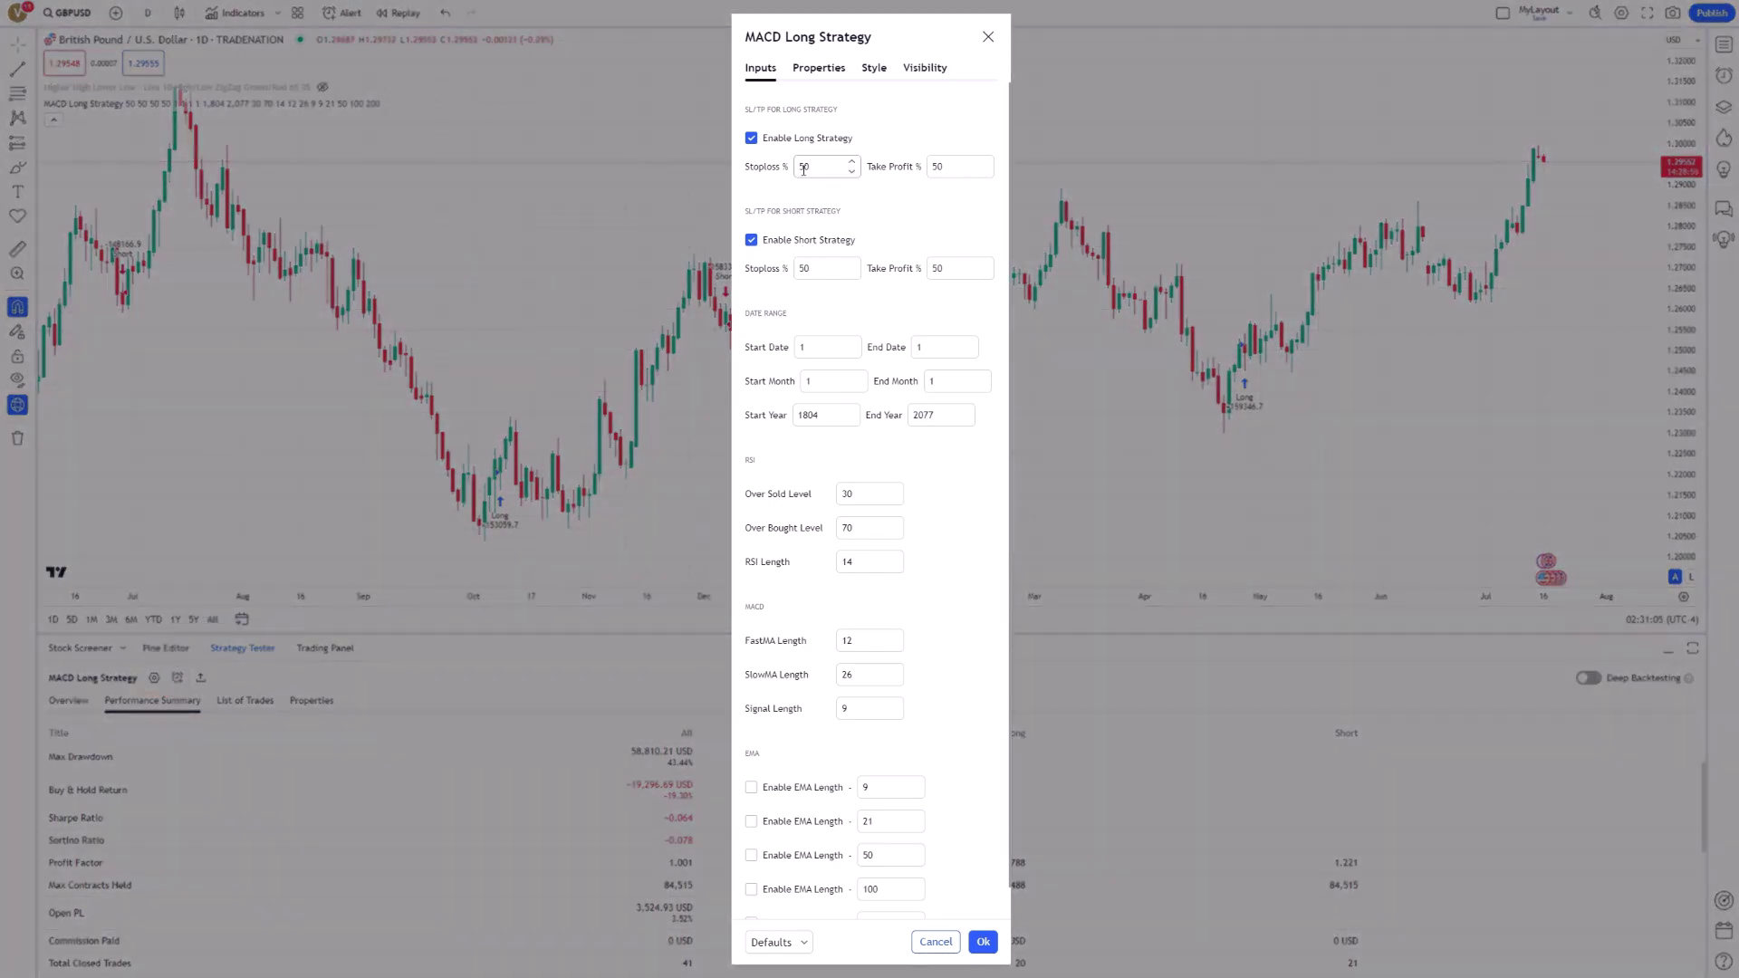
{"action": "left_click", "coordinate": [804, 170]}
{"action": "key", "text": "BackSpace"}
{"action": "type", "text": "3"}
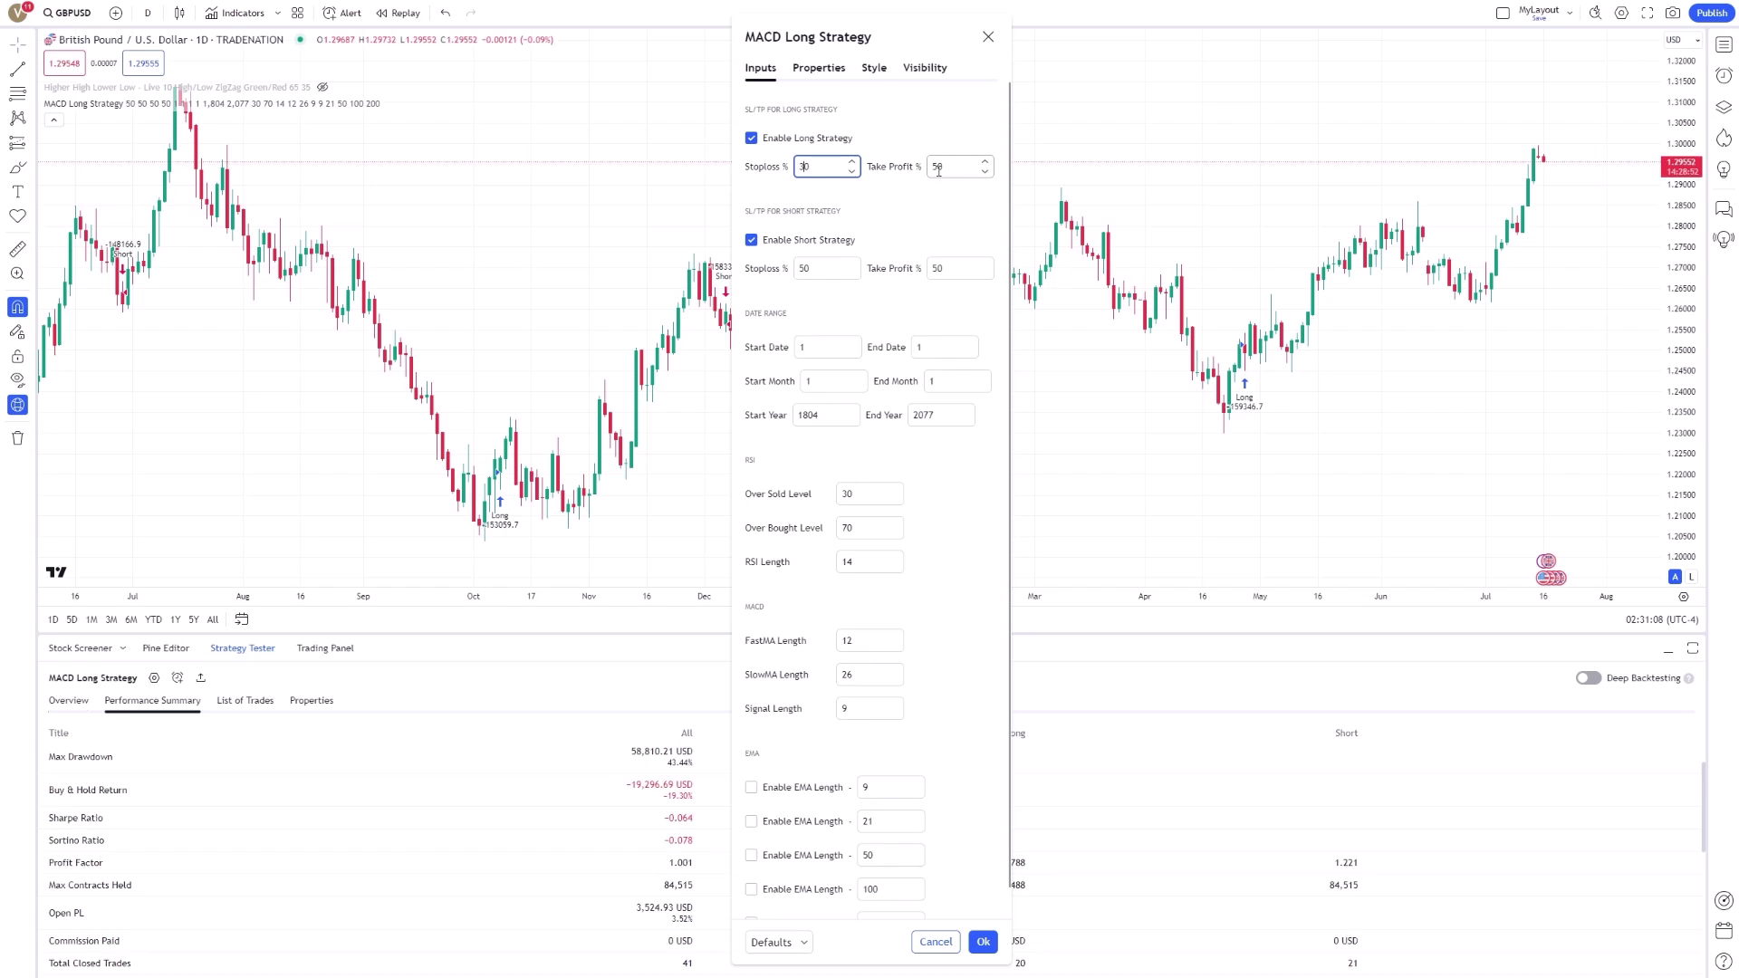
{"action": "left_click", "coordinate": [938, 170]}
{"action": "key", "text": "BackSpace"}
{"action": "type", "text": "3"}
Set the short stop-loss and take-profit to 30% and apply the settings.
{"action": "left_click", "coordinate": [810, 269]}
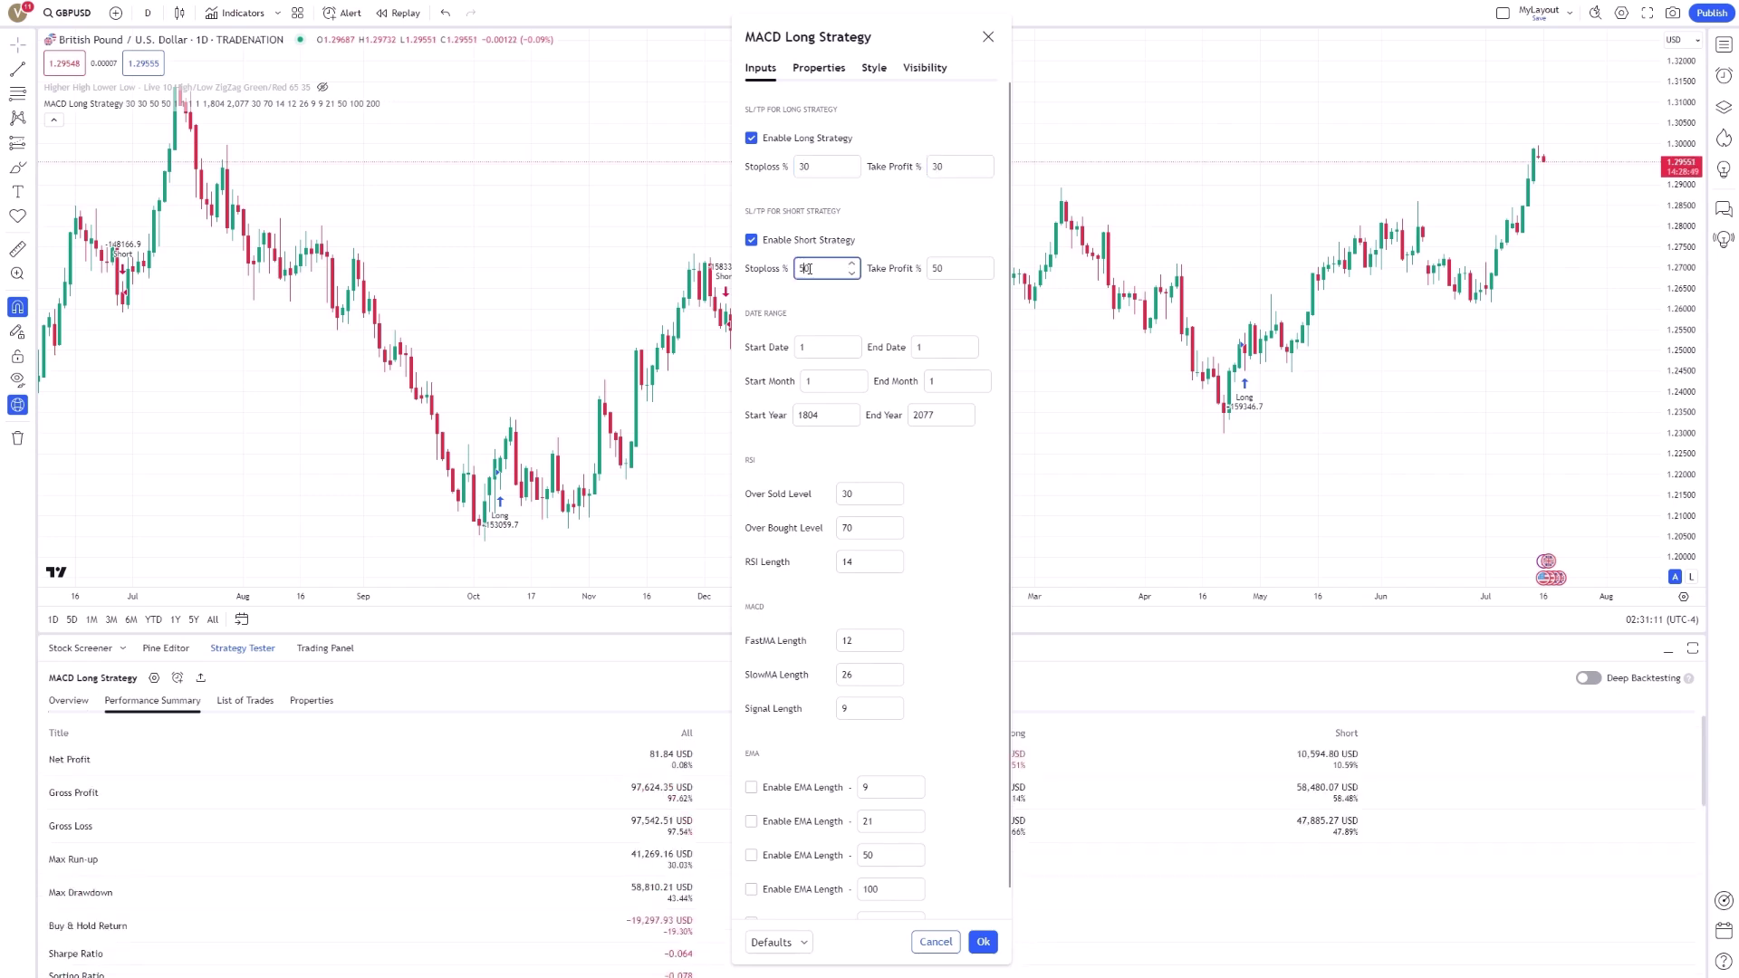
{"action": "key", "text": "BackSpace"}
{"action": "type", "text": "3"}
{"action": "left_click", "coordinate": [954, 269]}
{"action": "key", "text": "BackSpace"}
{"action": "type", "text": "3"}
{"action": "left_click", "coordinate": [984, 942]}
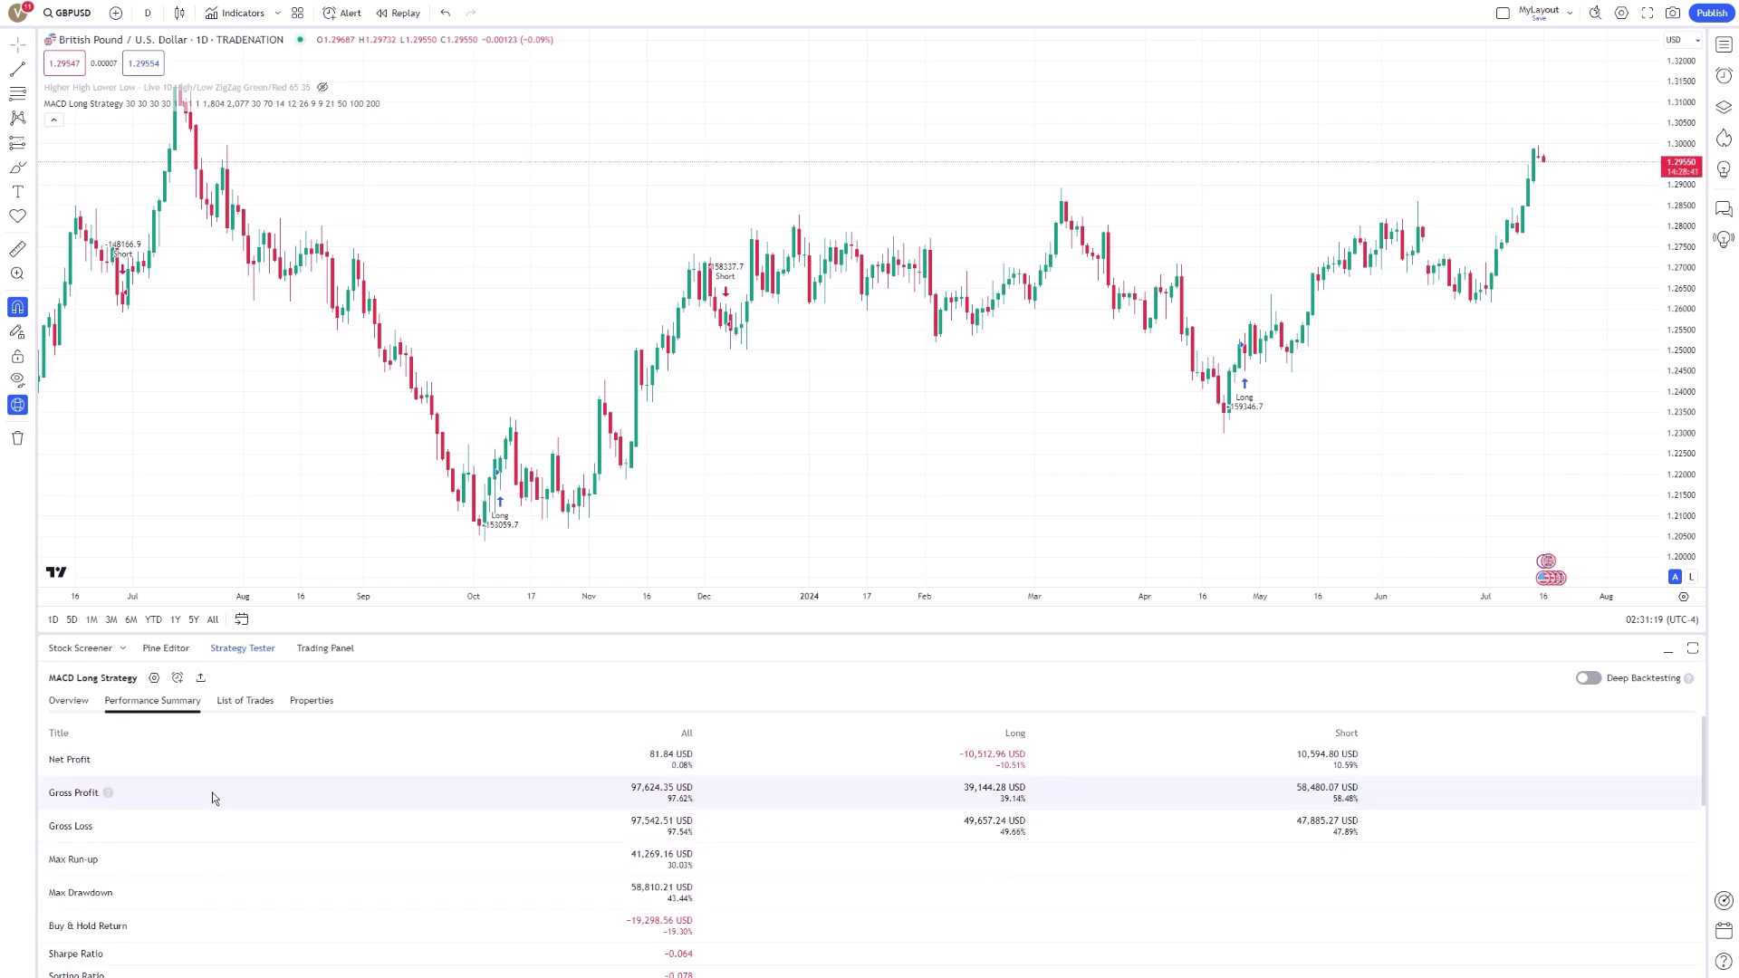
Check the trade list and overview, then switch GBPUSD to the 1-hour timeframe.
{"action": "left_click", "coordinate": [258, 702]}
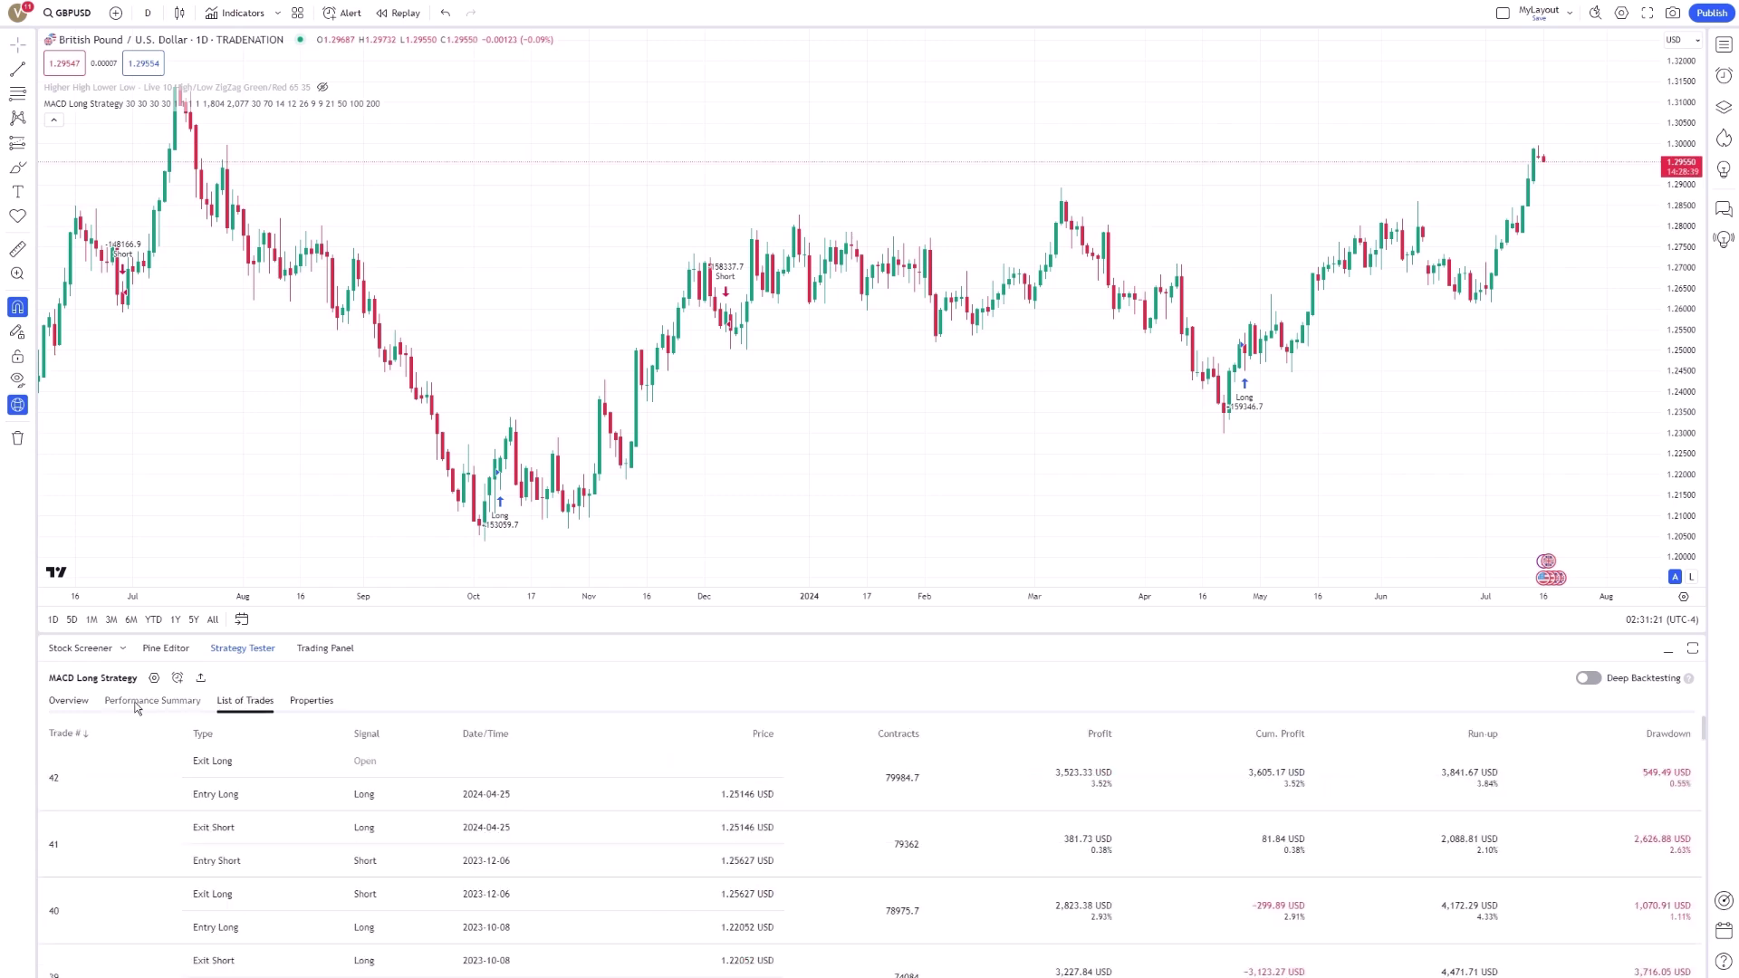
{"action": "left_click", "coordinate": [75, 703]}
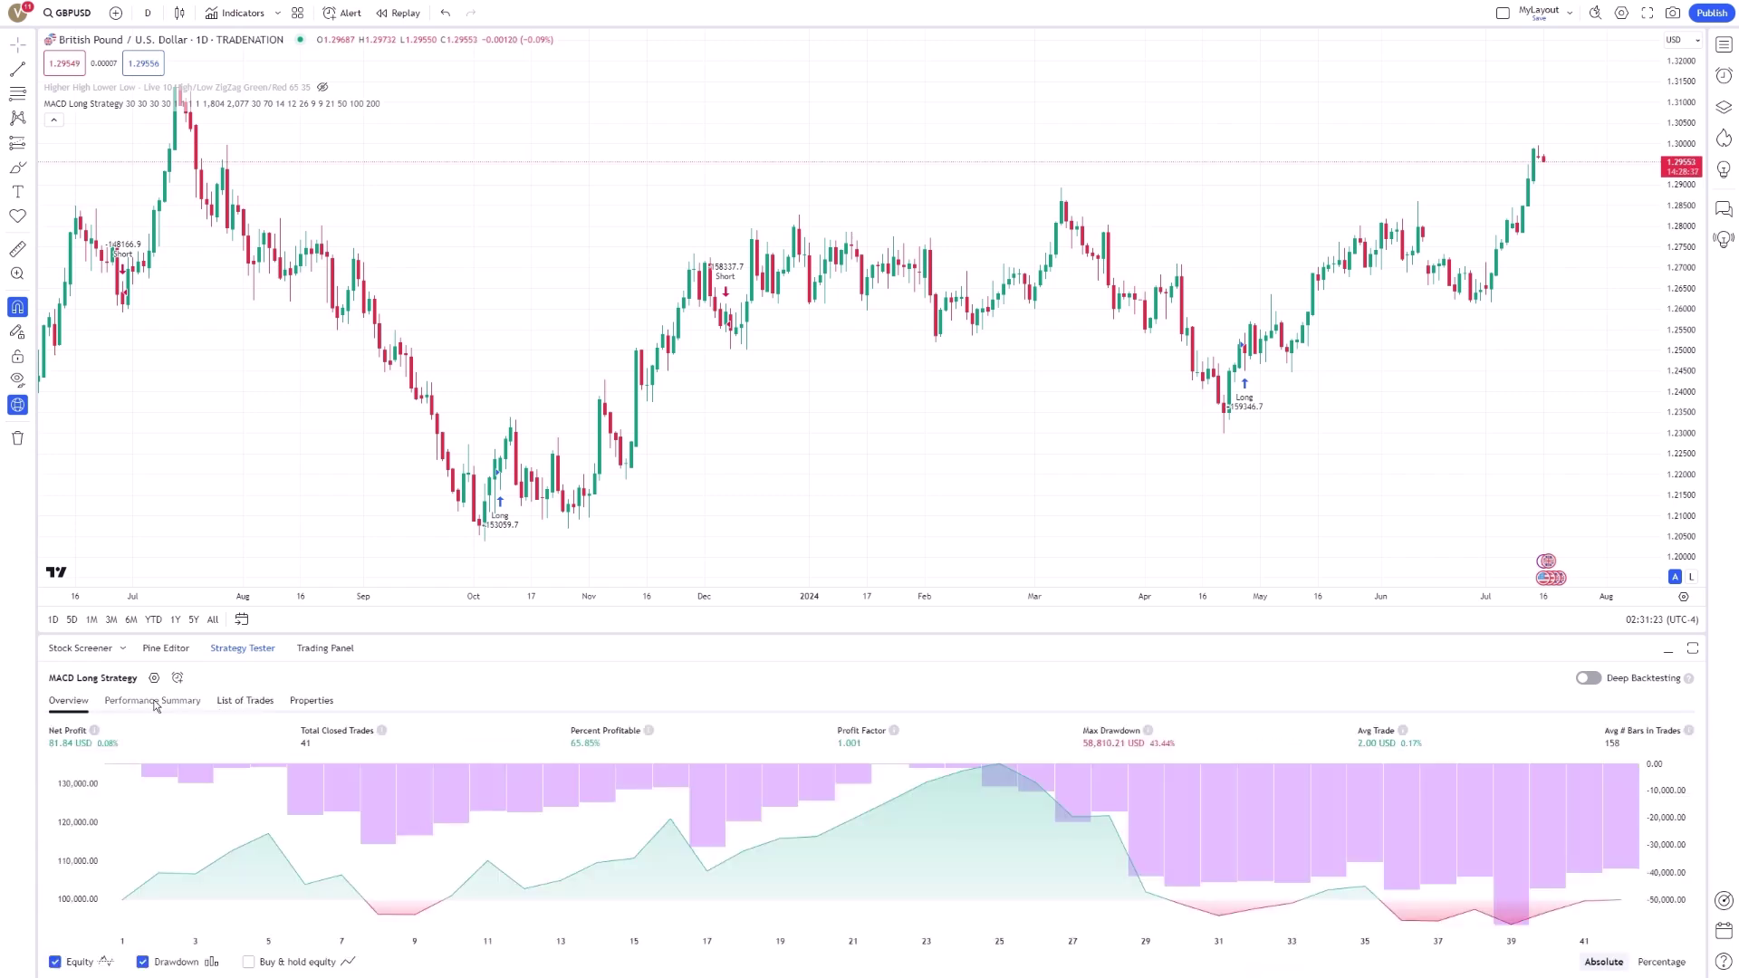
{"action": "left_click", "coordinate": [149, 15]}
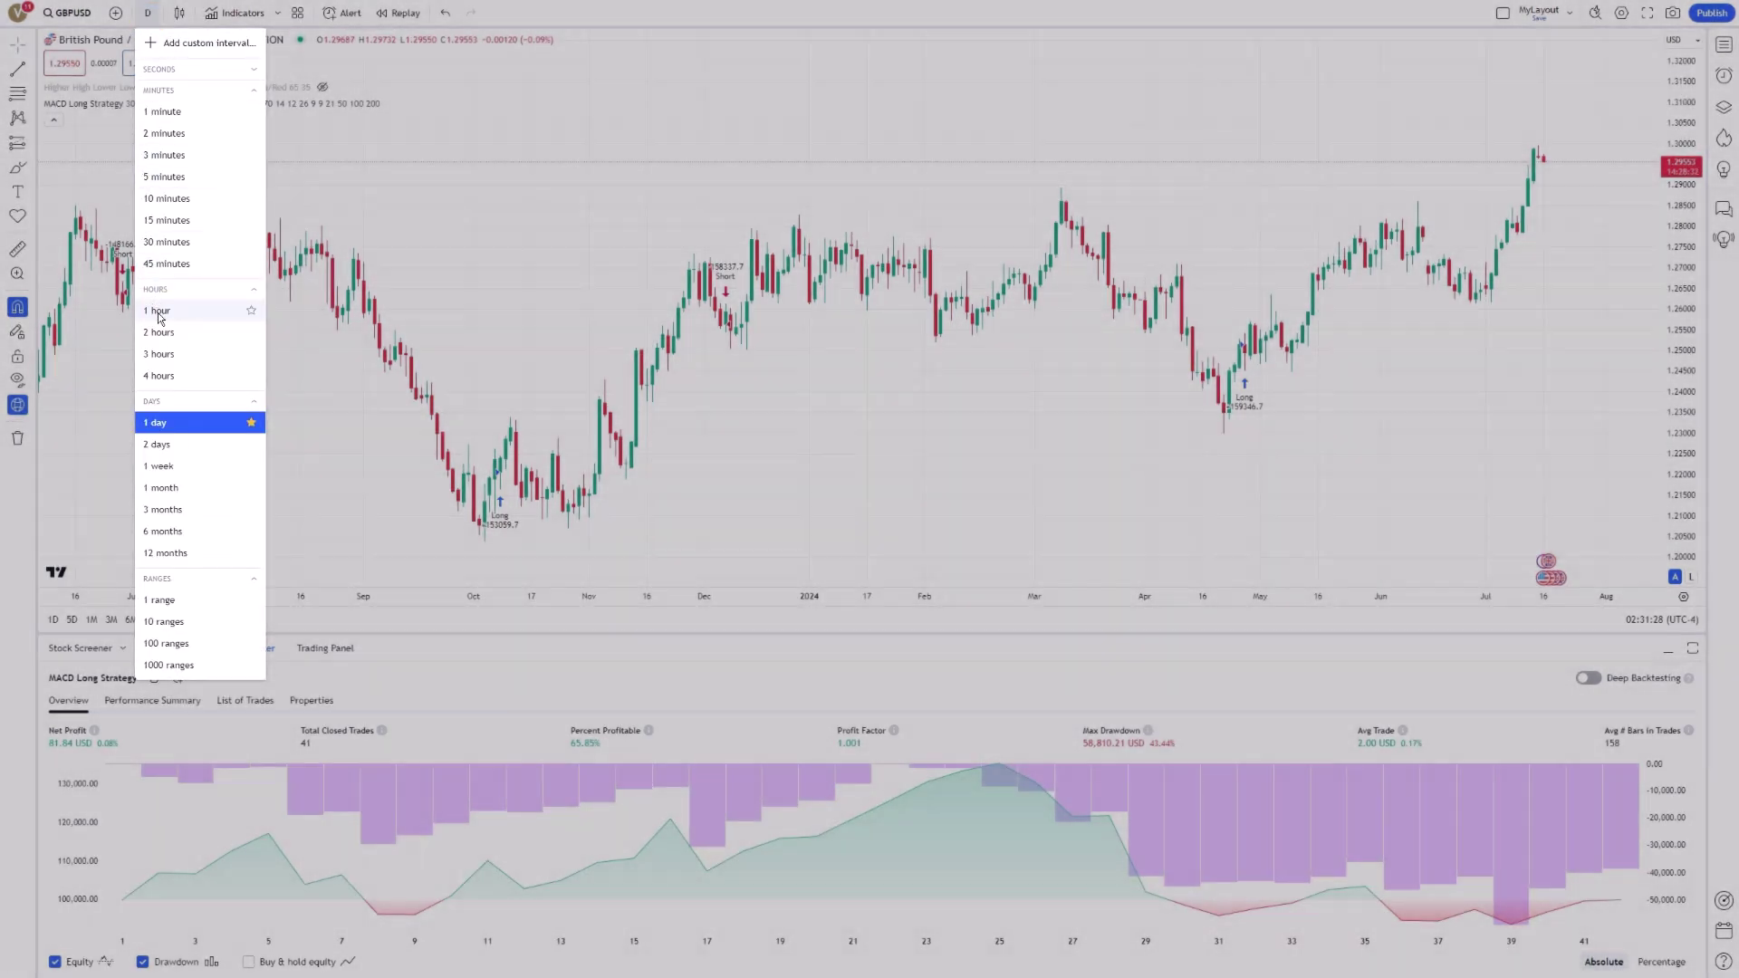
{"action": "left_click", "coordinate": [159, 313]}
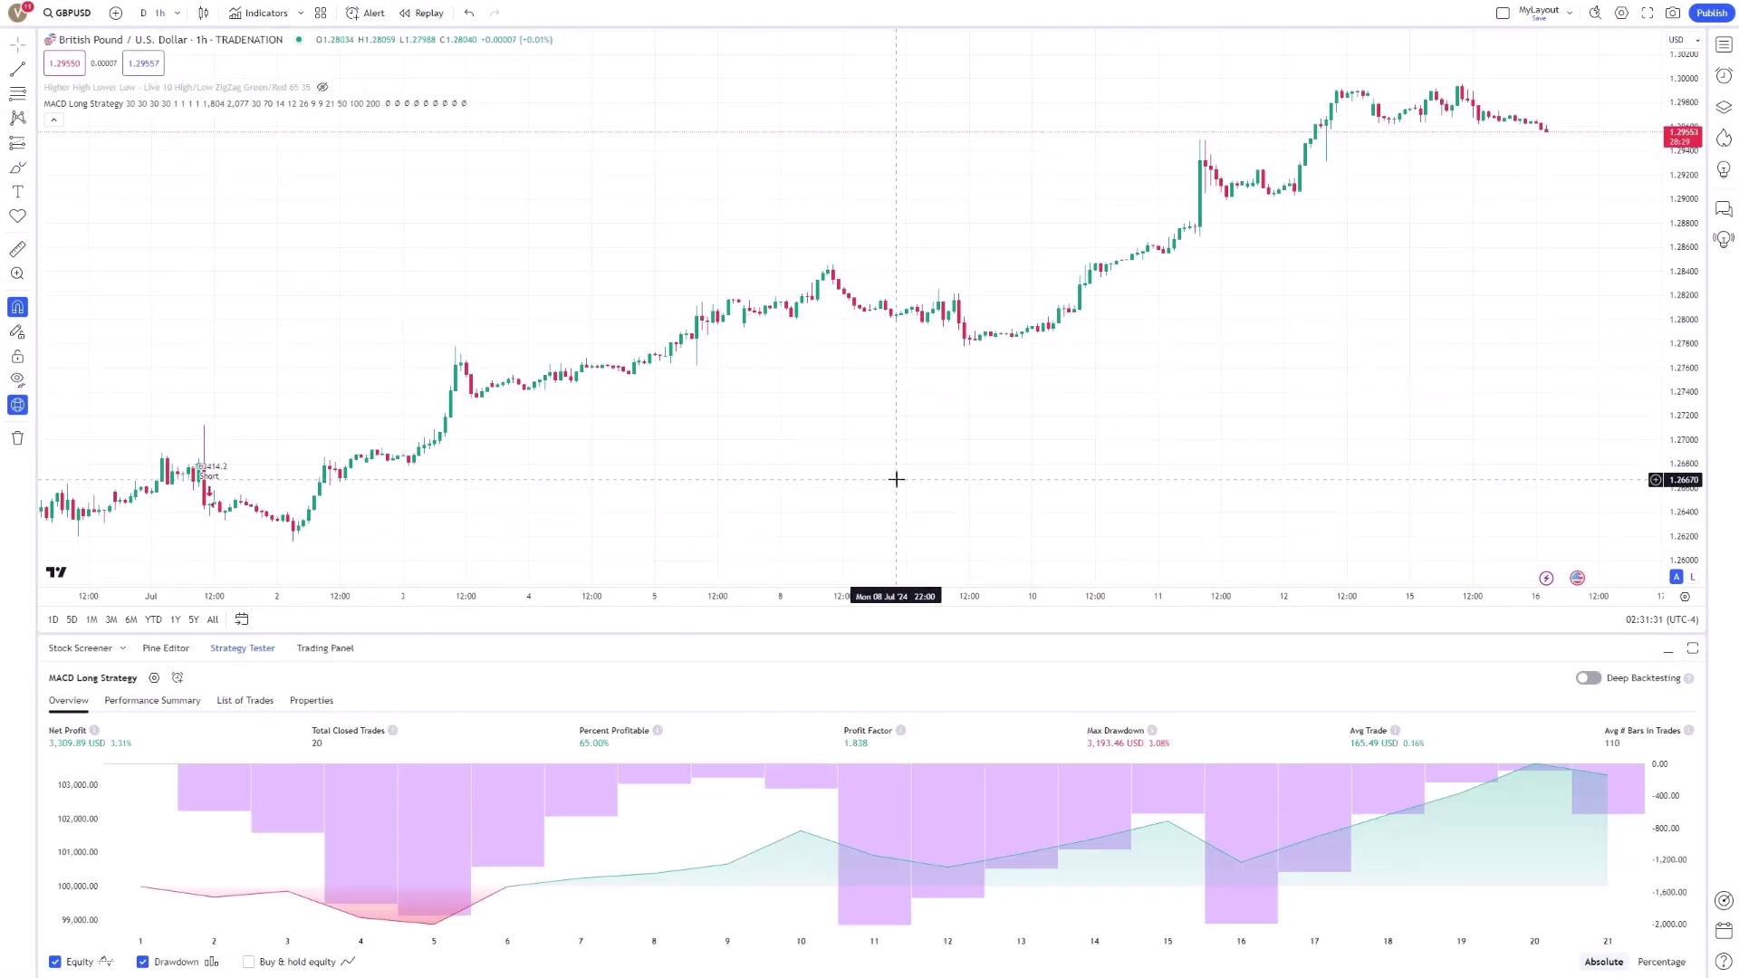
Browse the hourly backtest's List of Trades, including open short trade 21 at 1.26463.
{"action": "left_click", "coordinate": [245, 702]}
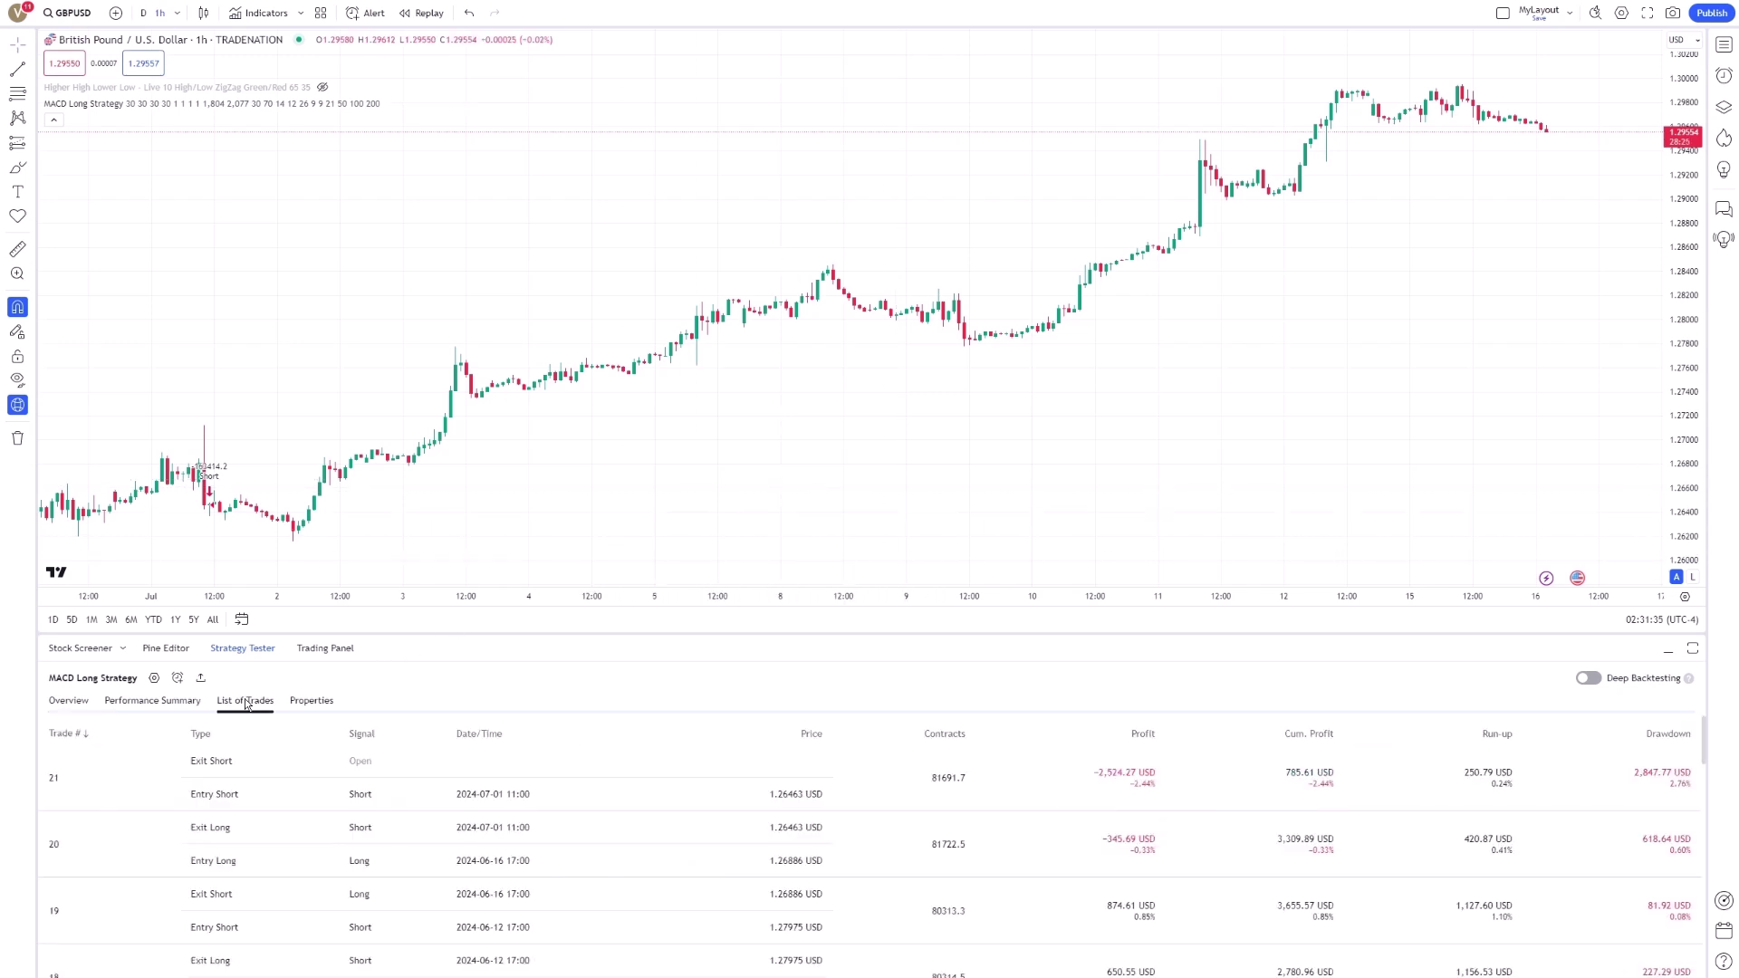
{"action": "scroll", "coordinate": [257, 813], "scroll_direction": "down", "scroll_amount": 5}
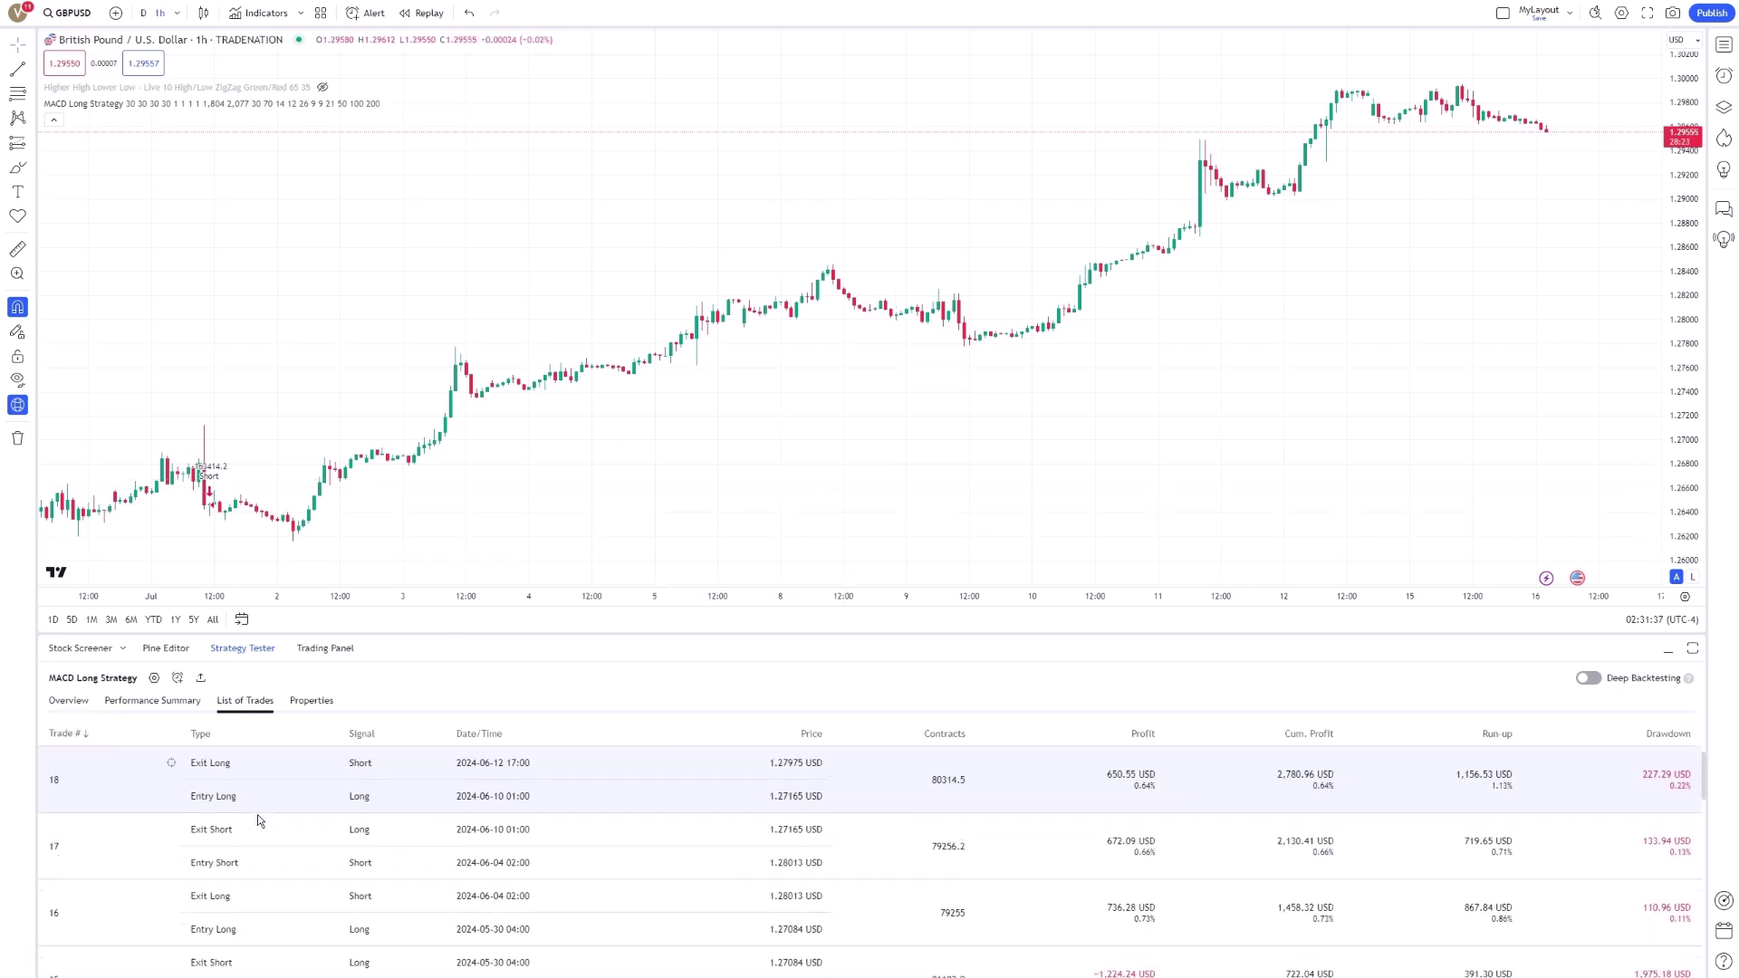
{"action": "scroll", "coordinate": [258, 817], "scroll_direction": "down", "scroll_amount": 10}
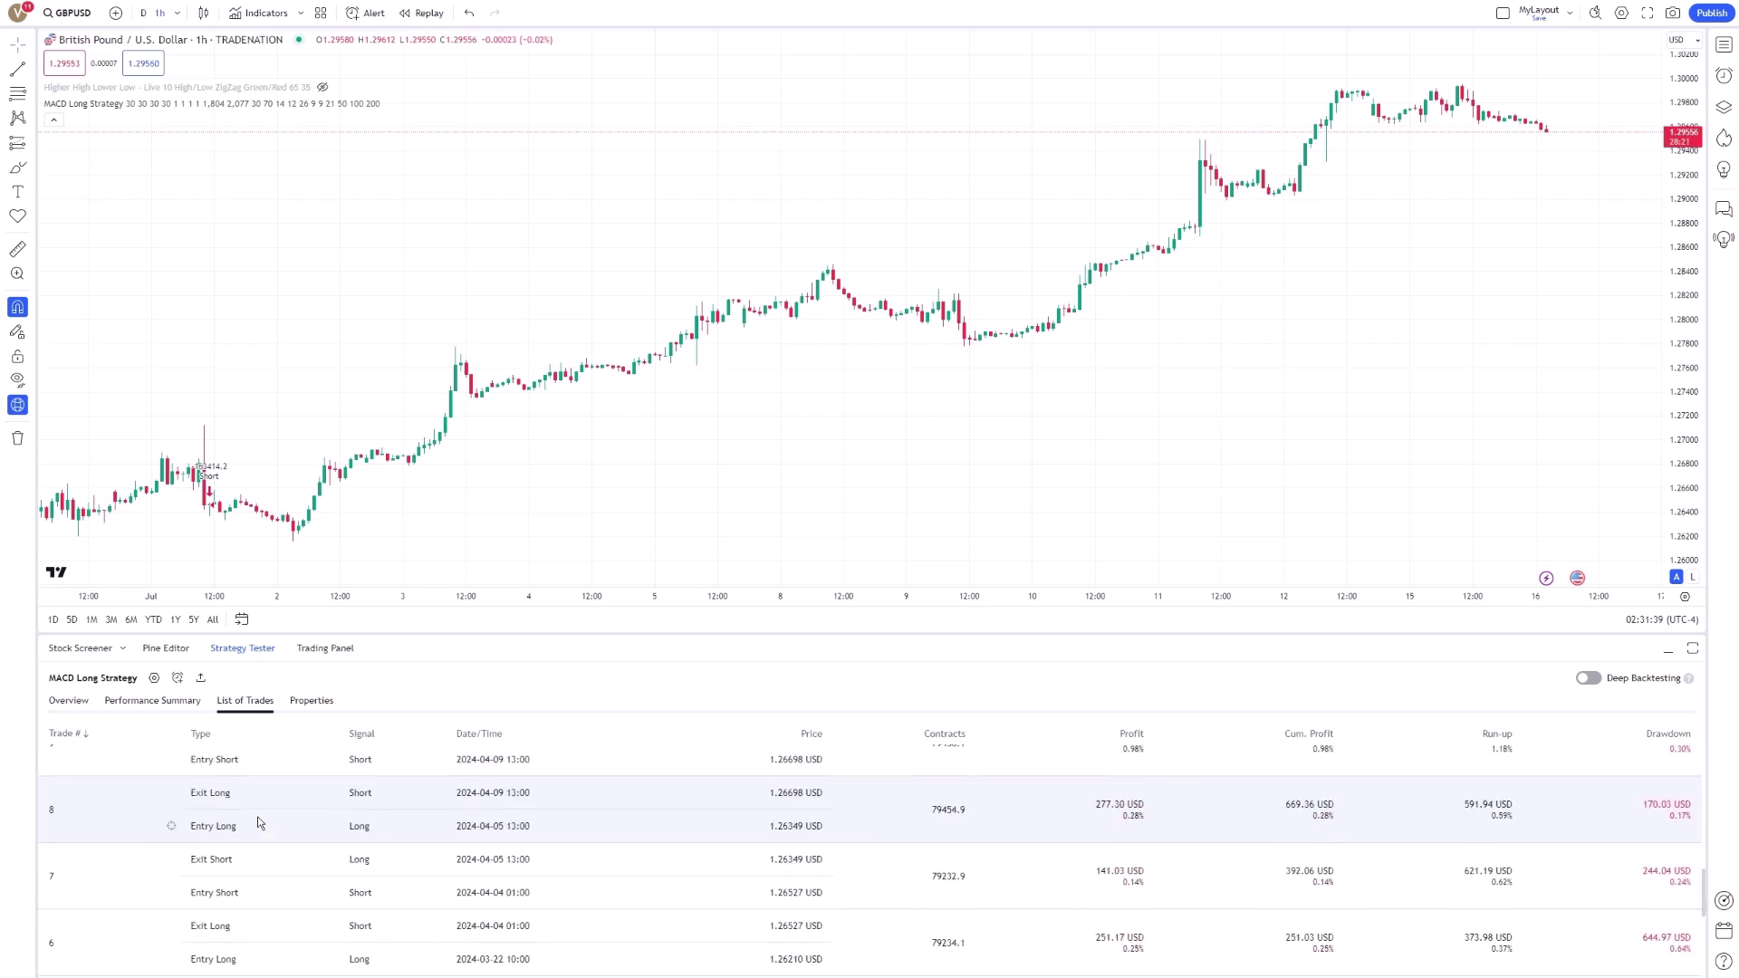
{"action": "scroll", "coordinate": [258, 817], "scroll_direction": "down", "scroll_amount": 3}
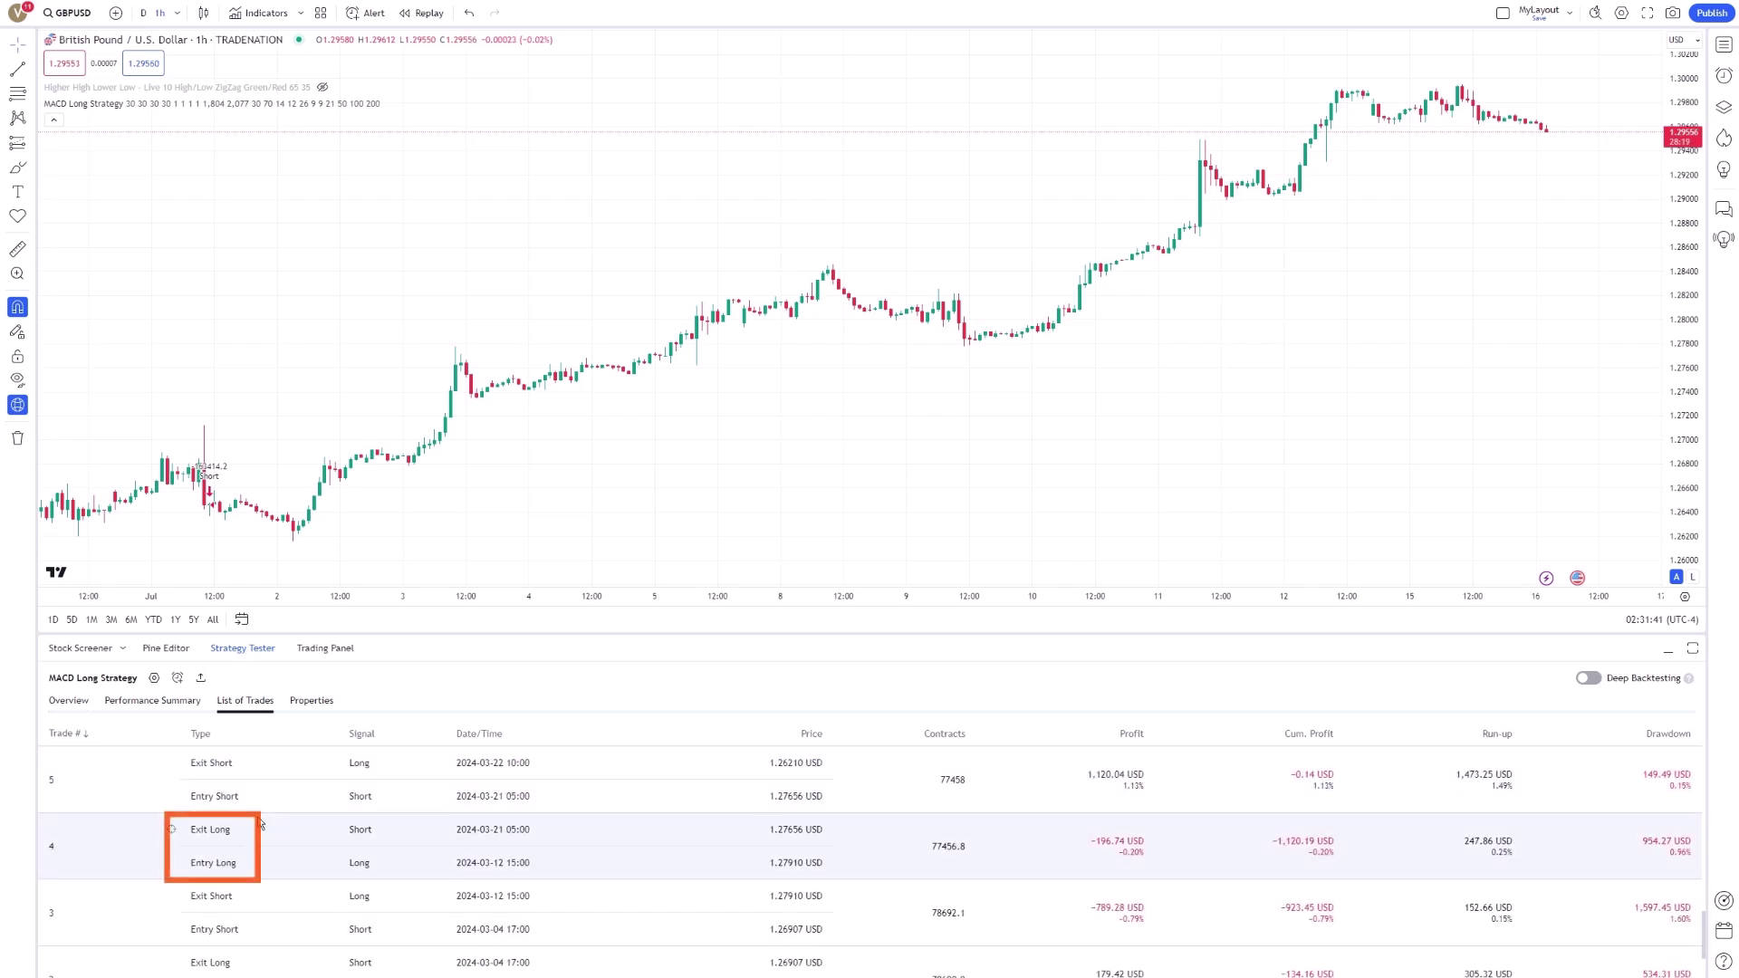
{"action": "scroll", "coordinate": [240, 847], "scroll_direction": "up", "scroll_amount": 3}
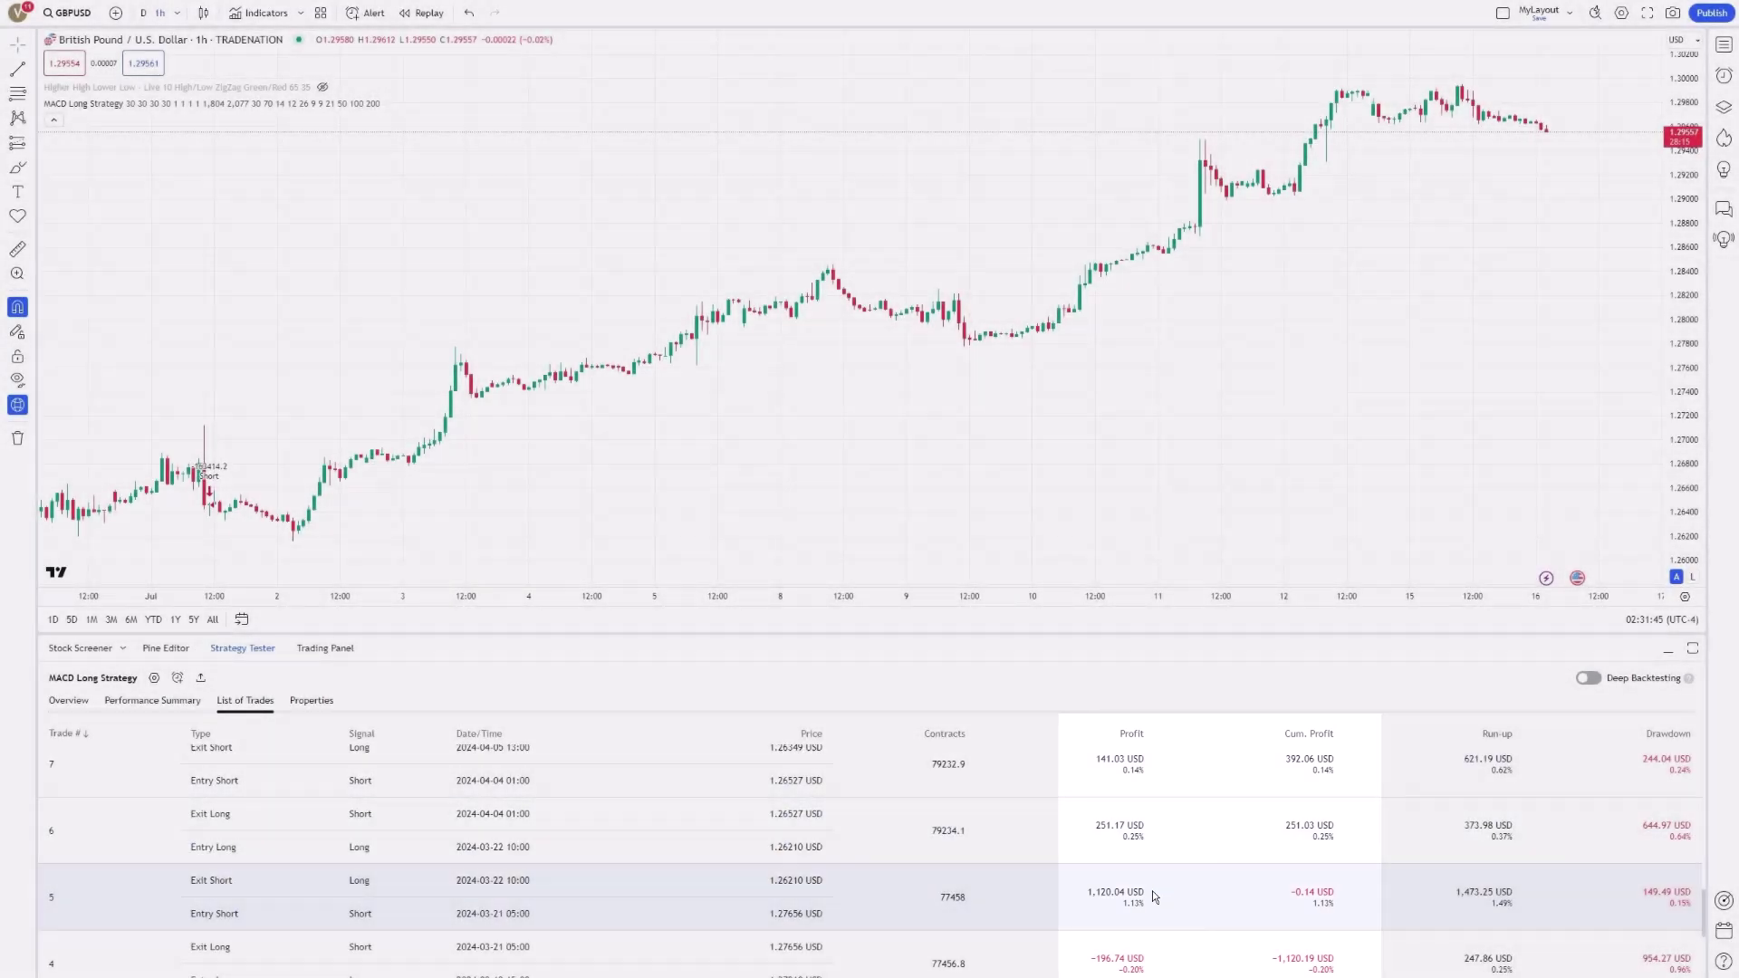
{"action": "scroll", "coordinate": [1225, 915], "scroll_direction": "up", "scroll_amount": 4}
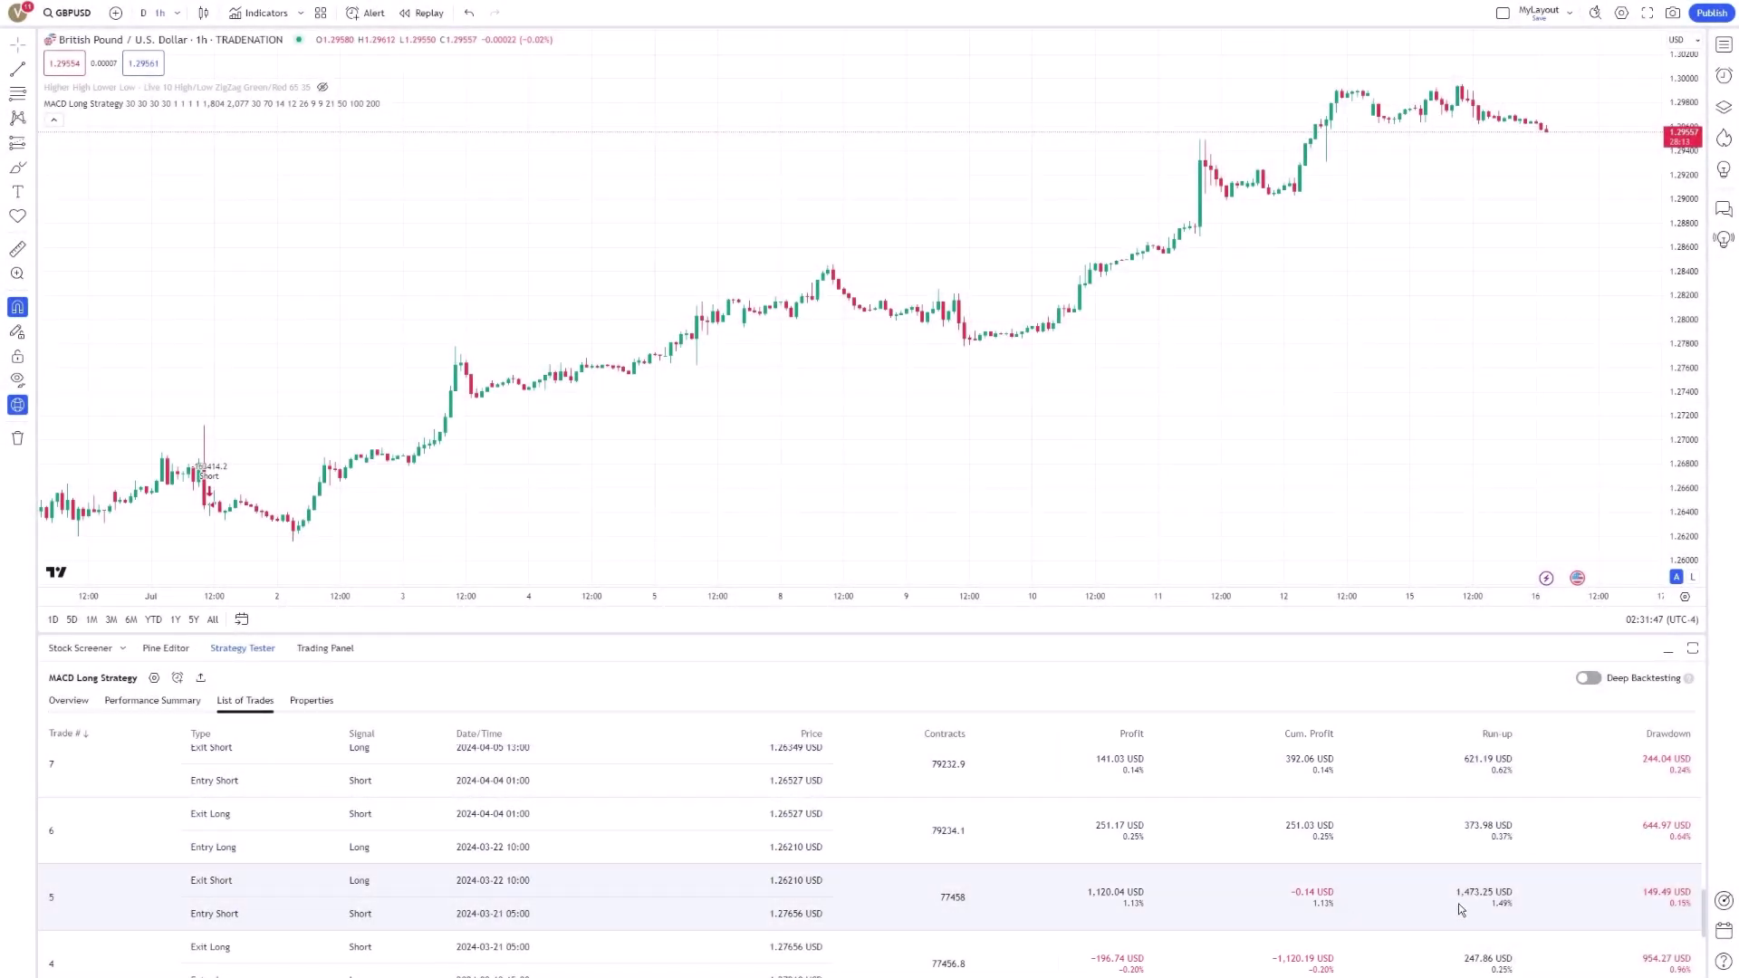
{"action": "scroll", "coordinate": [1458, 908], "scroll_direction": "up", "scroll_amount": 1}
{"action": "scroll", "coordinate": [1458, 907], "scroll_direction": "up", "scroll_amount": 9}
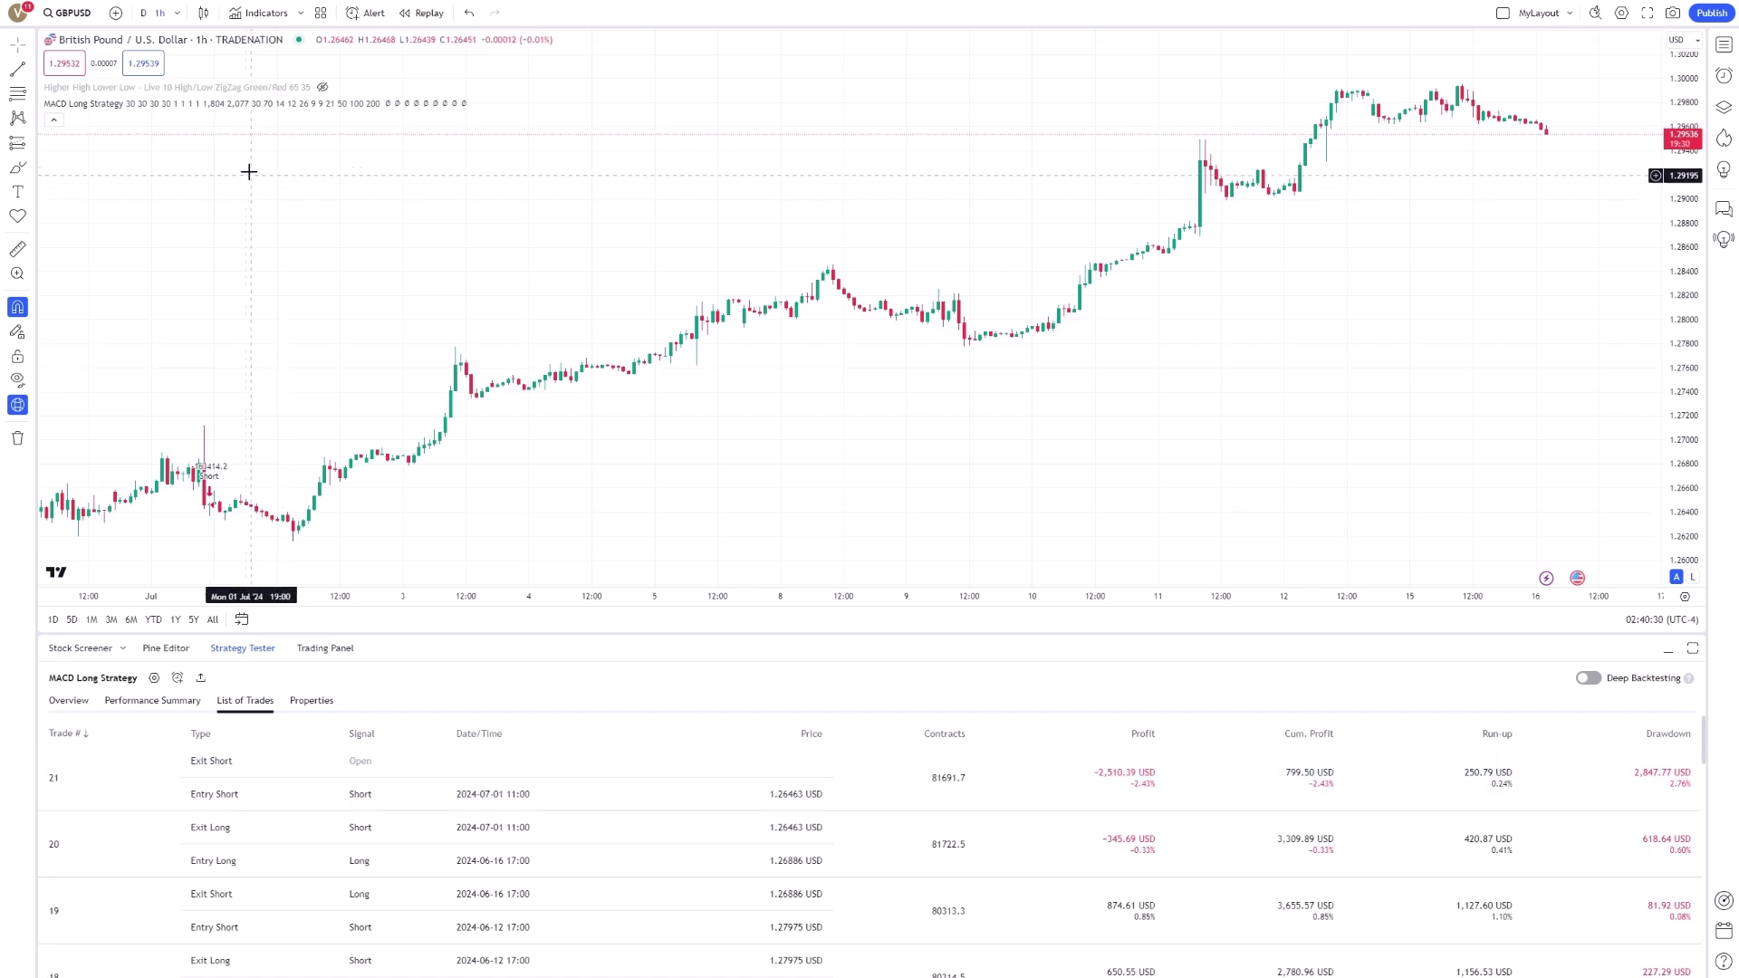
{"action": "left_click", "coordinate": [179, 14]}
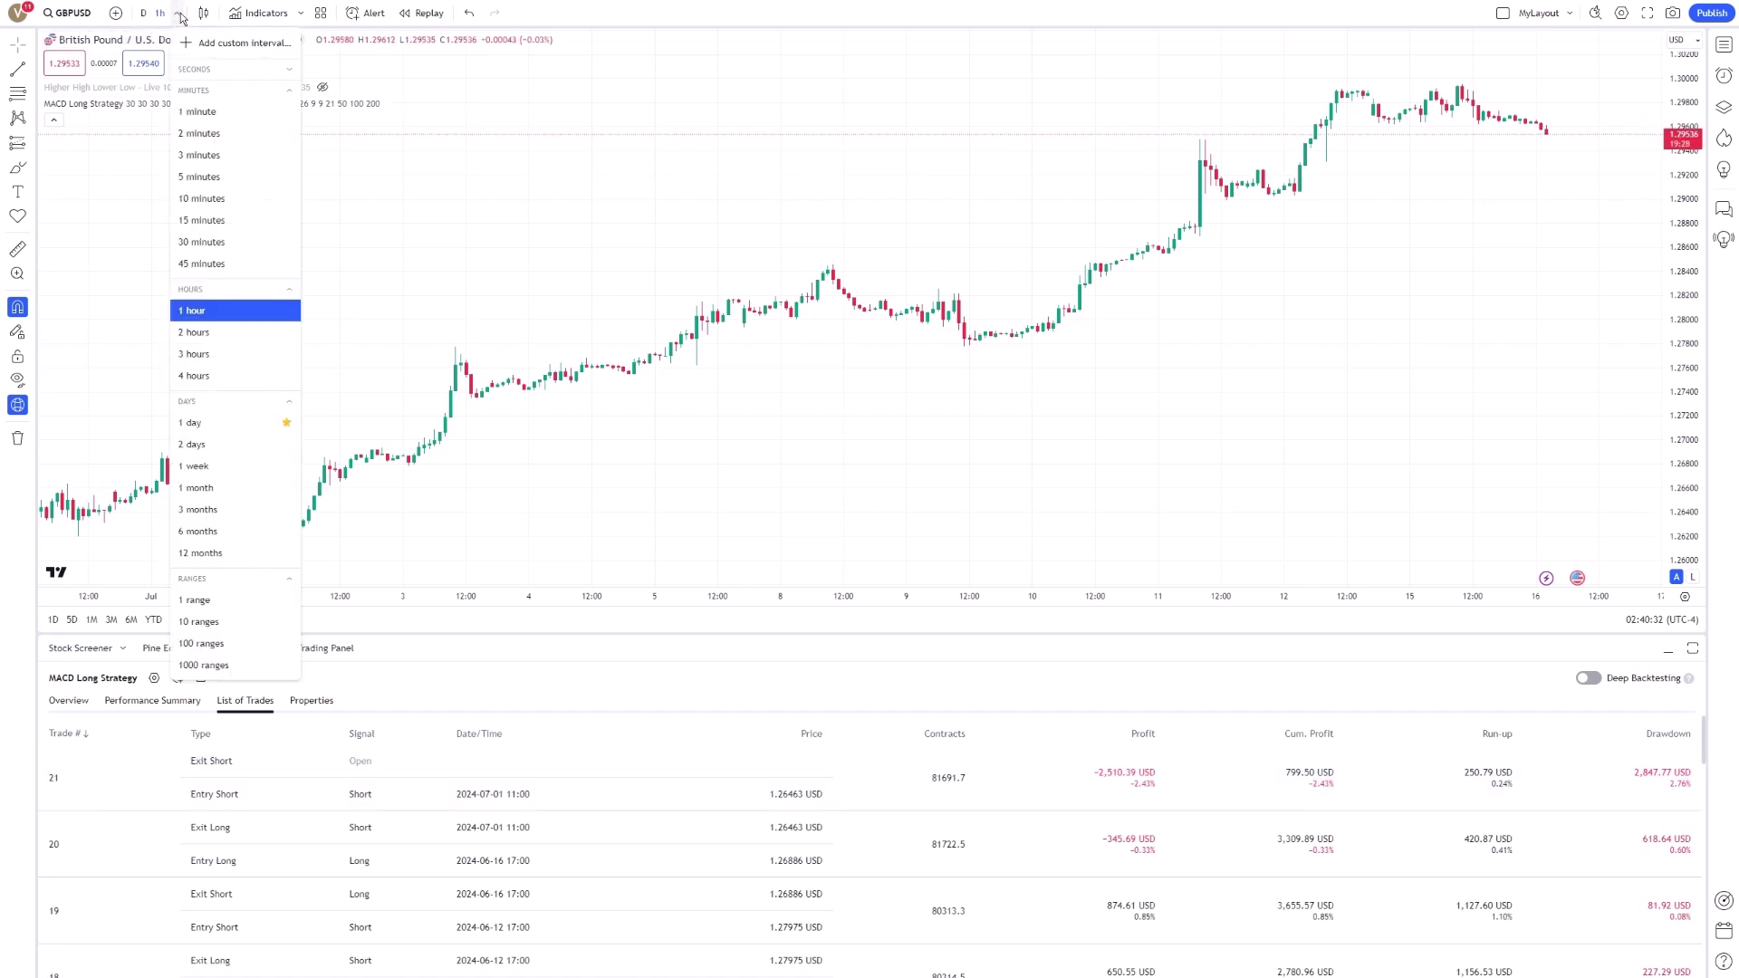
Switch GBPUSD back to 1D candles and pan back through the daily price history.
{"action": "left_click", "coordinate": [199, 428]}
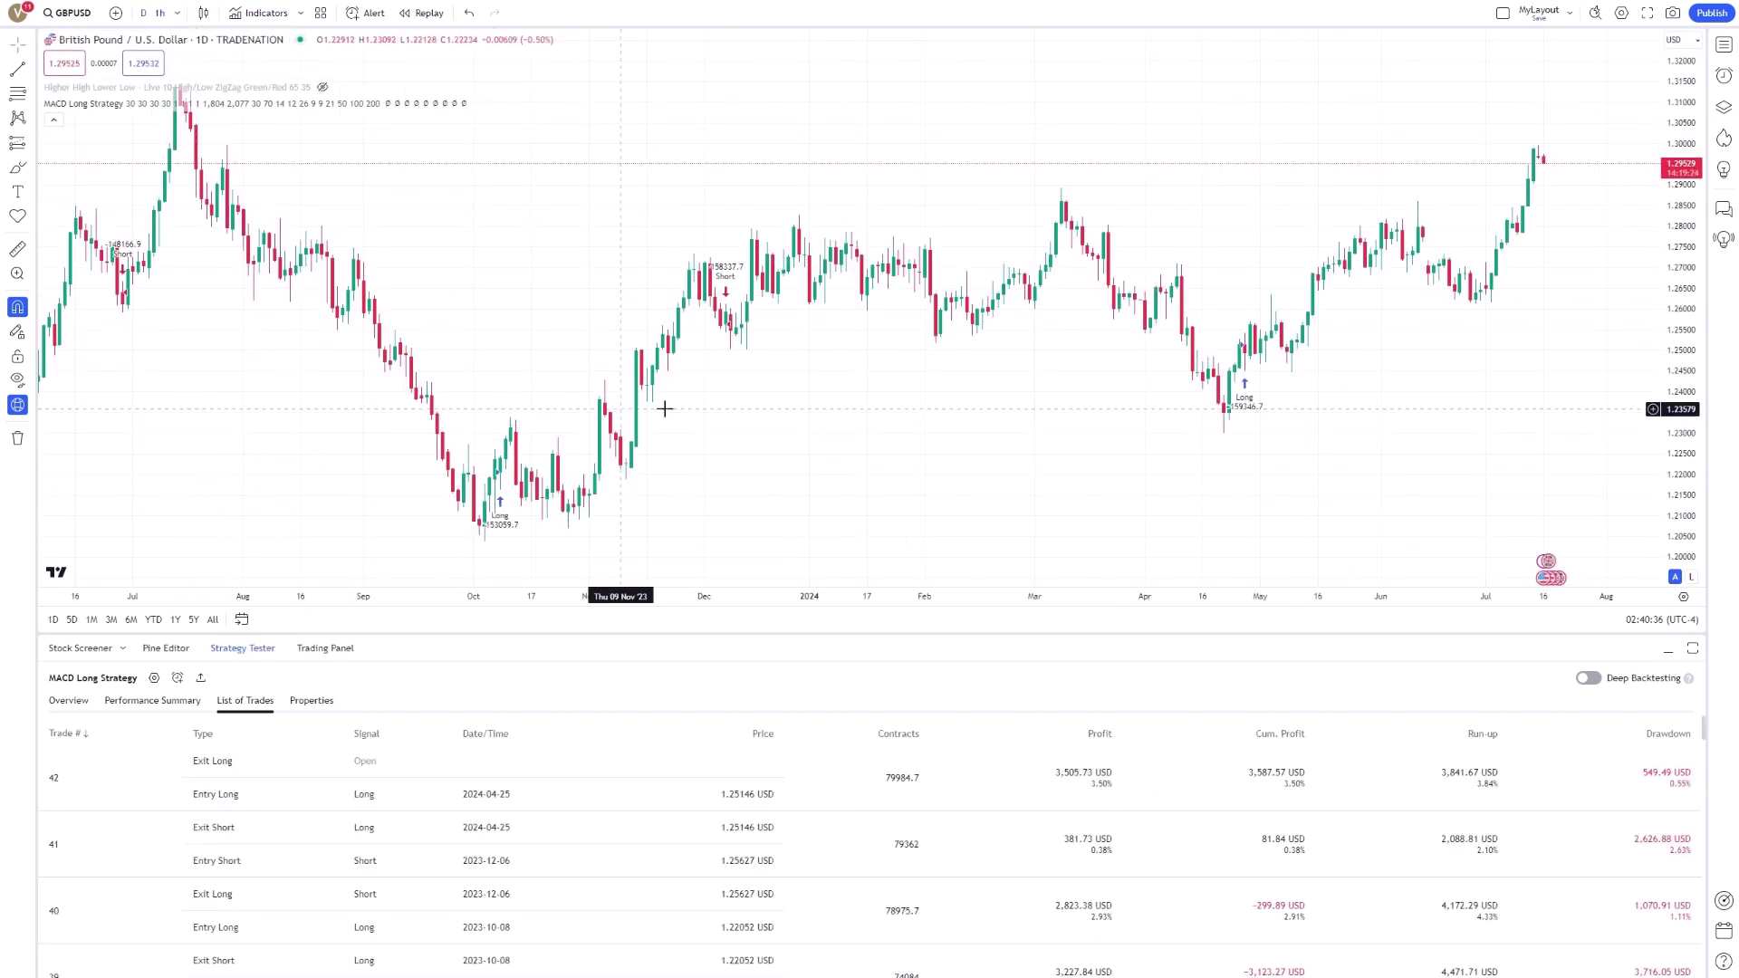
{"action": "left_click_drag", "start_coordinate": [1051, 414], "coordinate": [967, 416]}
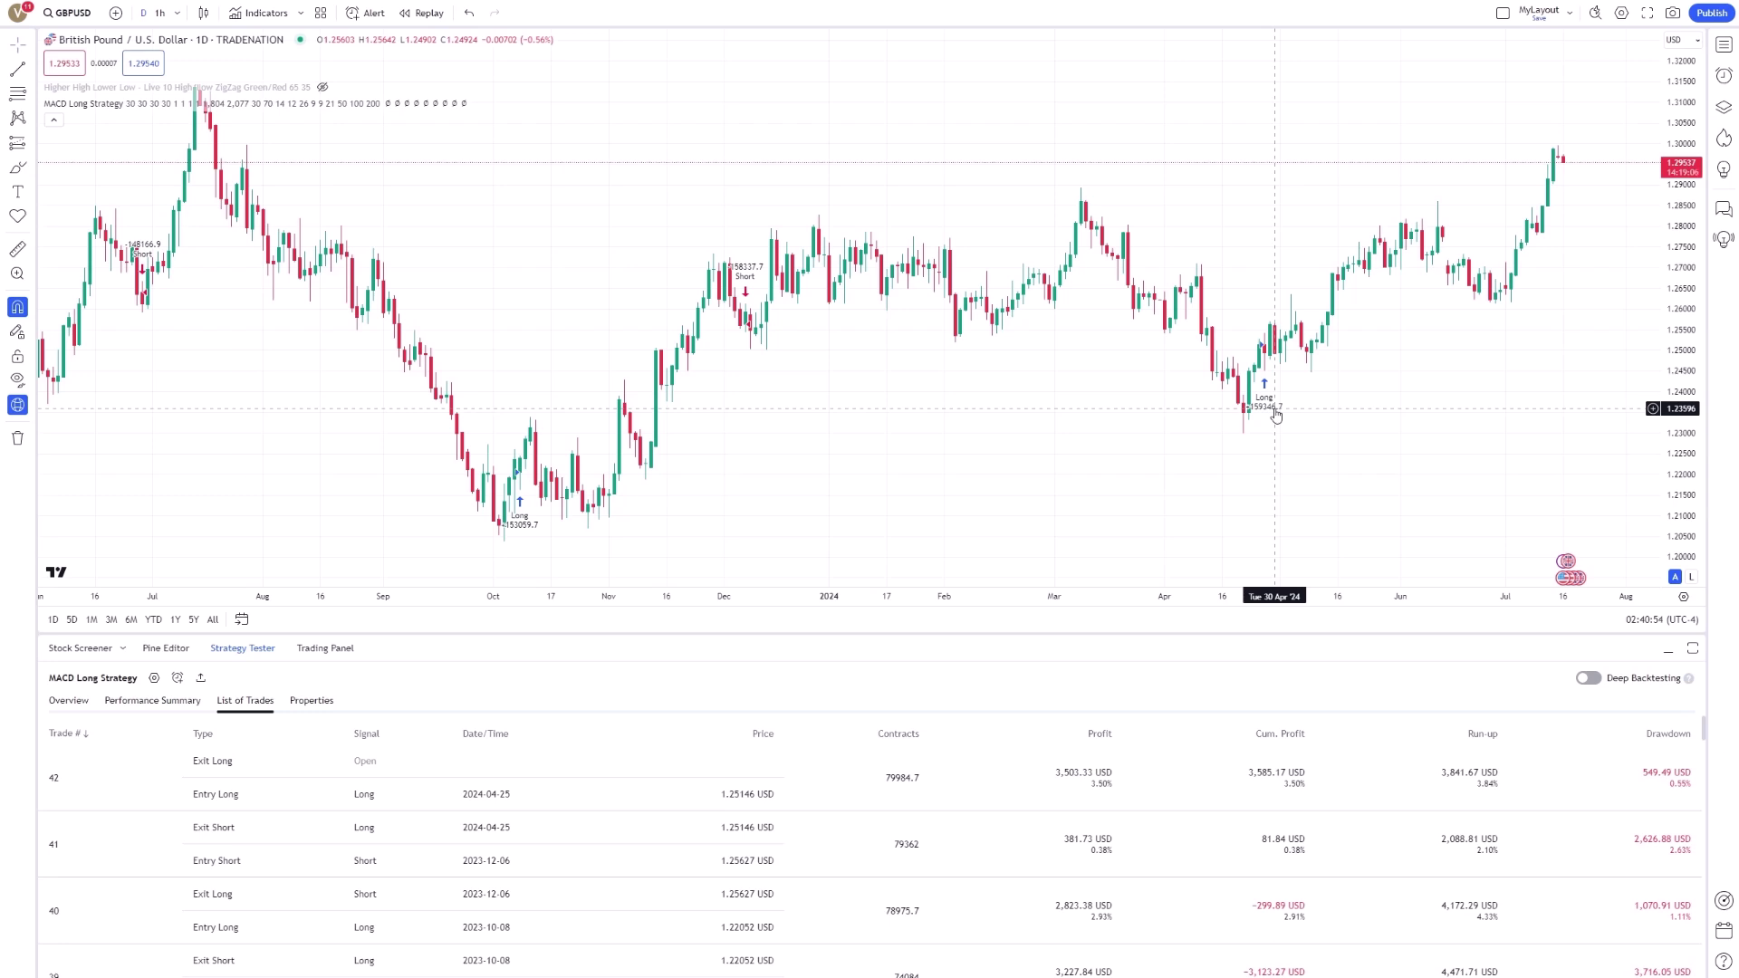
Scroll the daily trade list, then review the Performance Summary metrics.
{"action": "scroll", "coordinate": [568, 841], "scroll_direction": "down", "scroll_amount": 2}
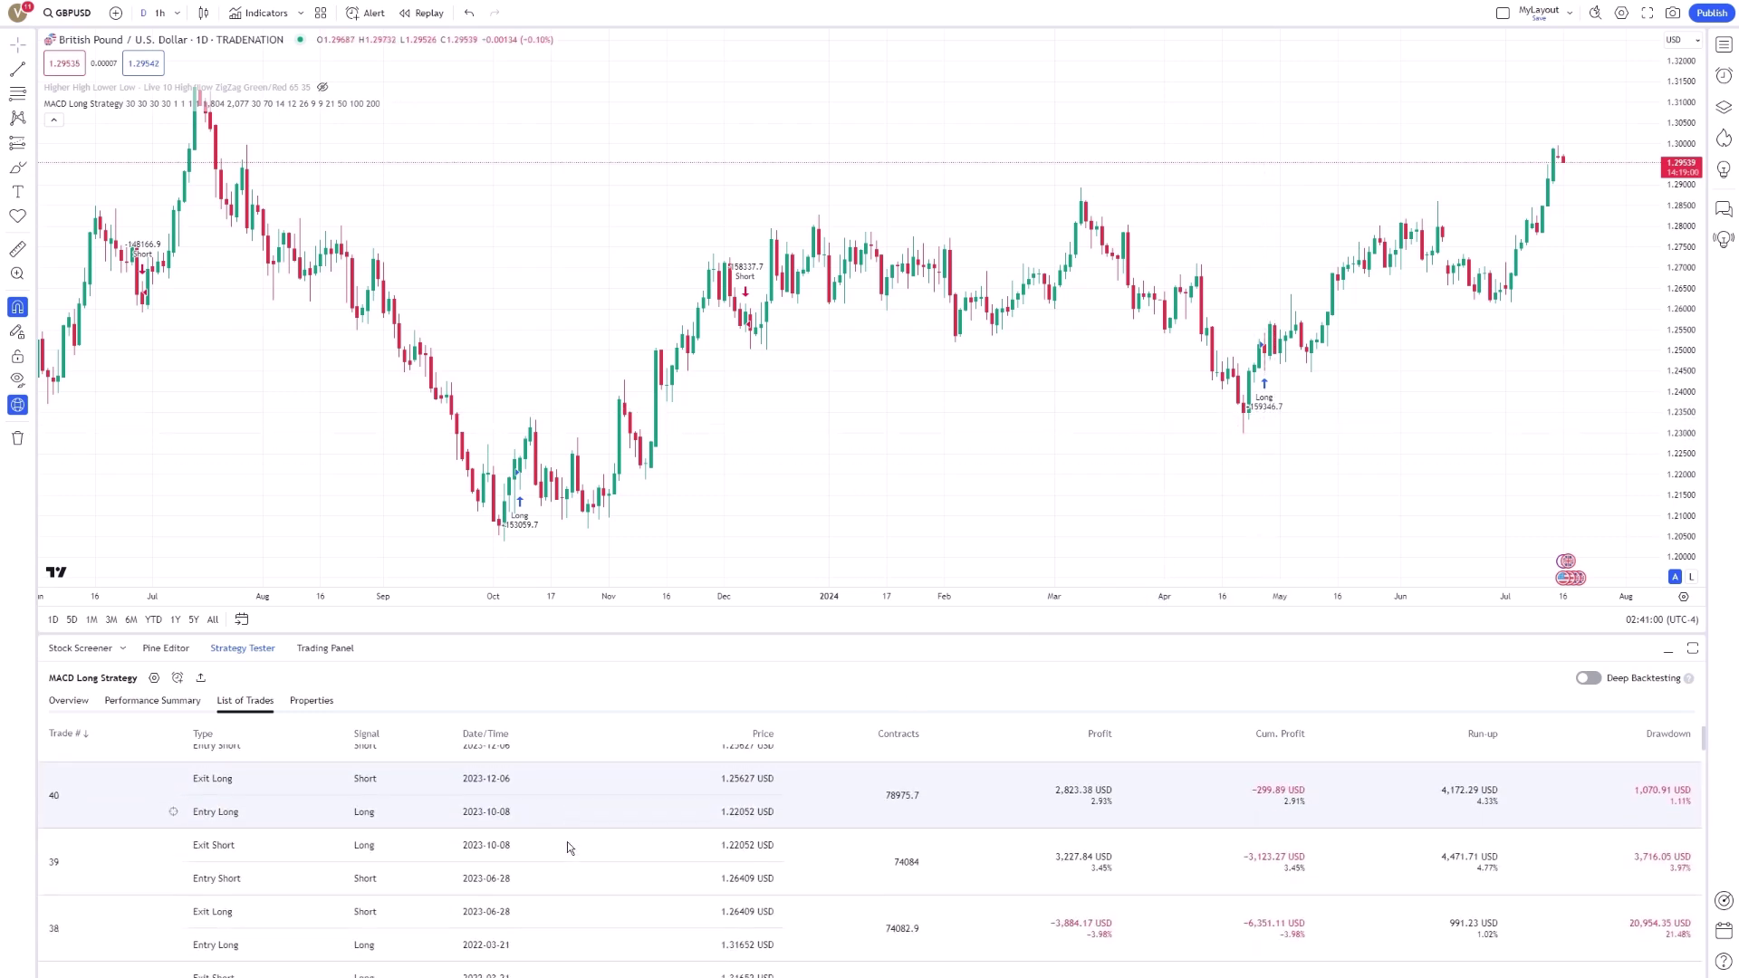
{"action": "scroll", "coordinate": [568, 845], "scroll_direction": "down", "scroll_amount": 6}
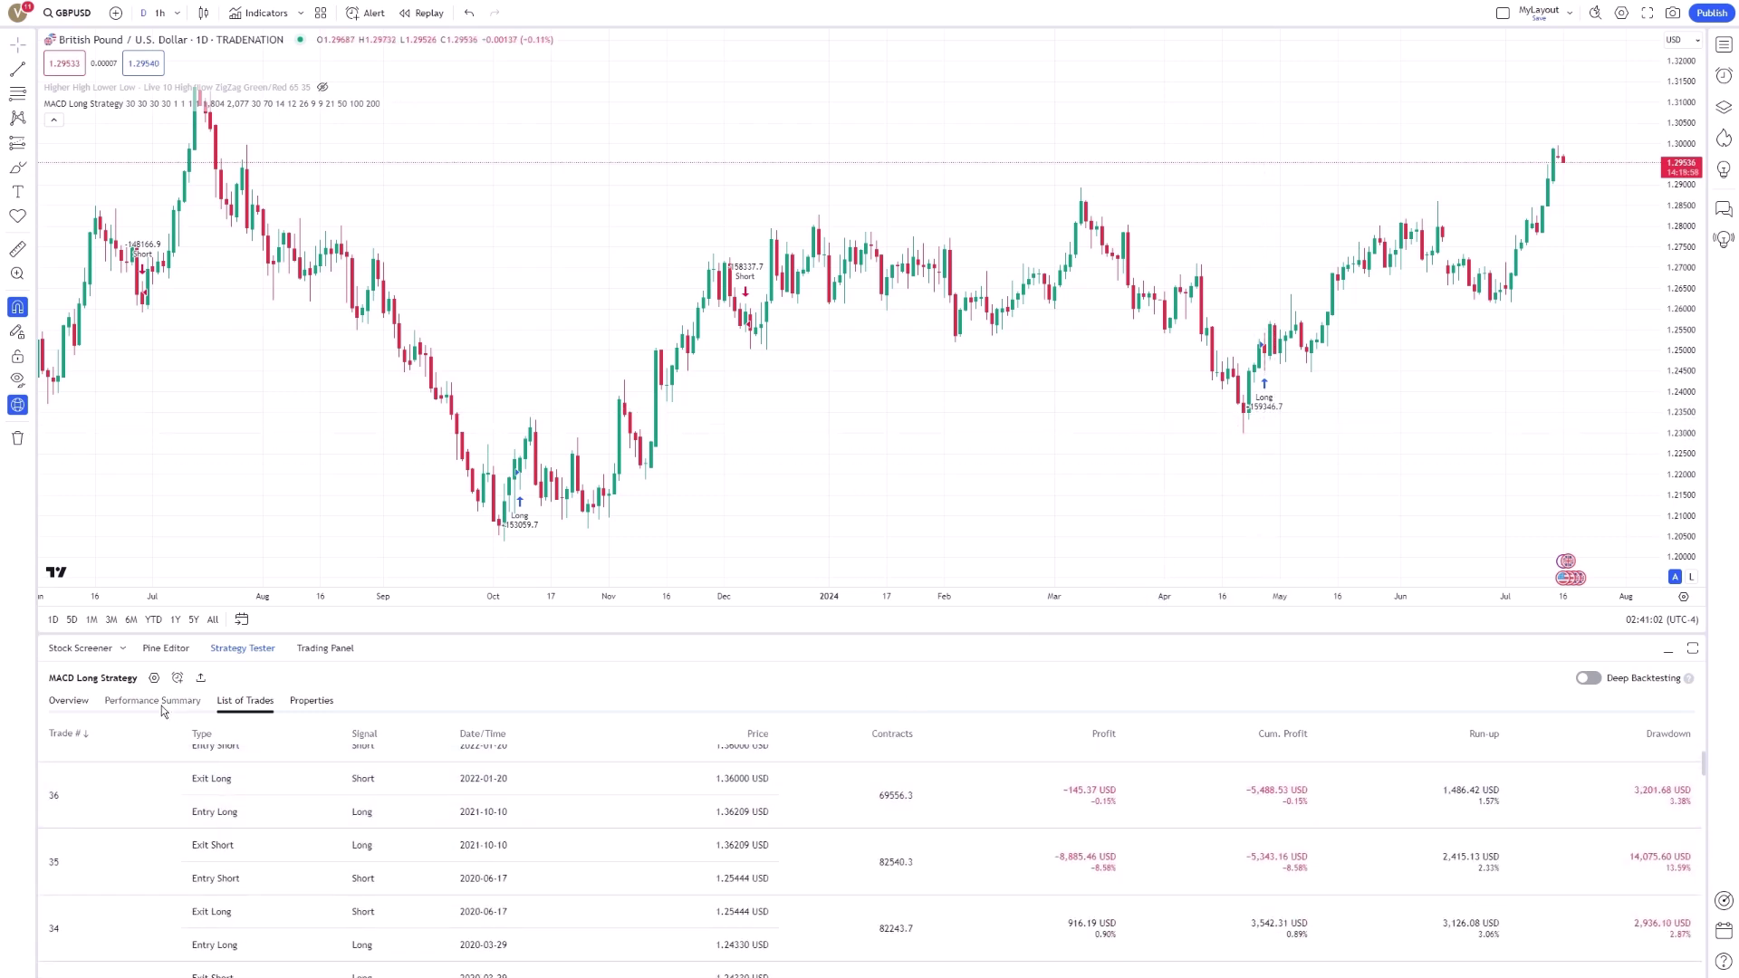
{"action": "left_click", "coordinate": [162, 707]}
{"action": "scroll", "coordinate": [281, 817], "scroll_direction": "down", "scroll_amount": 3}
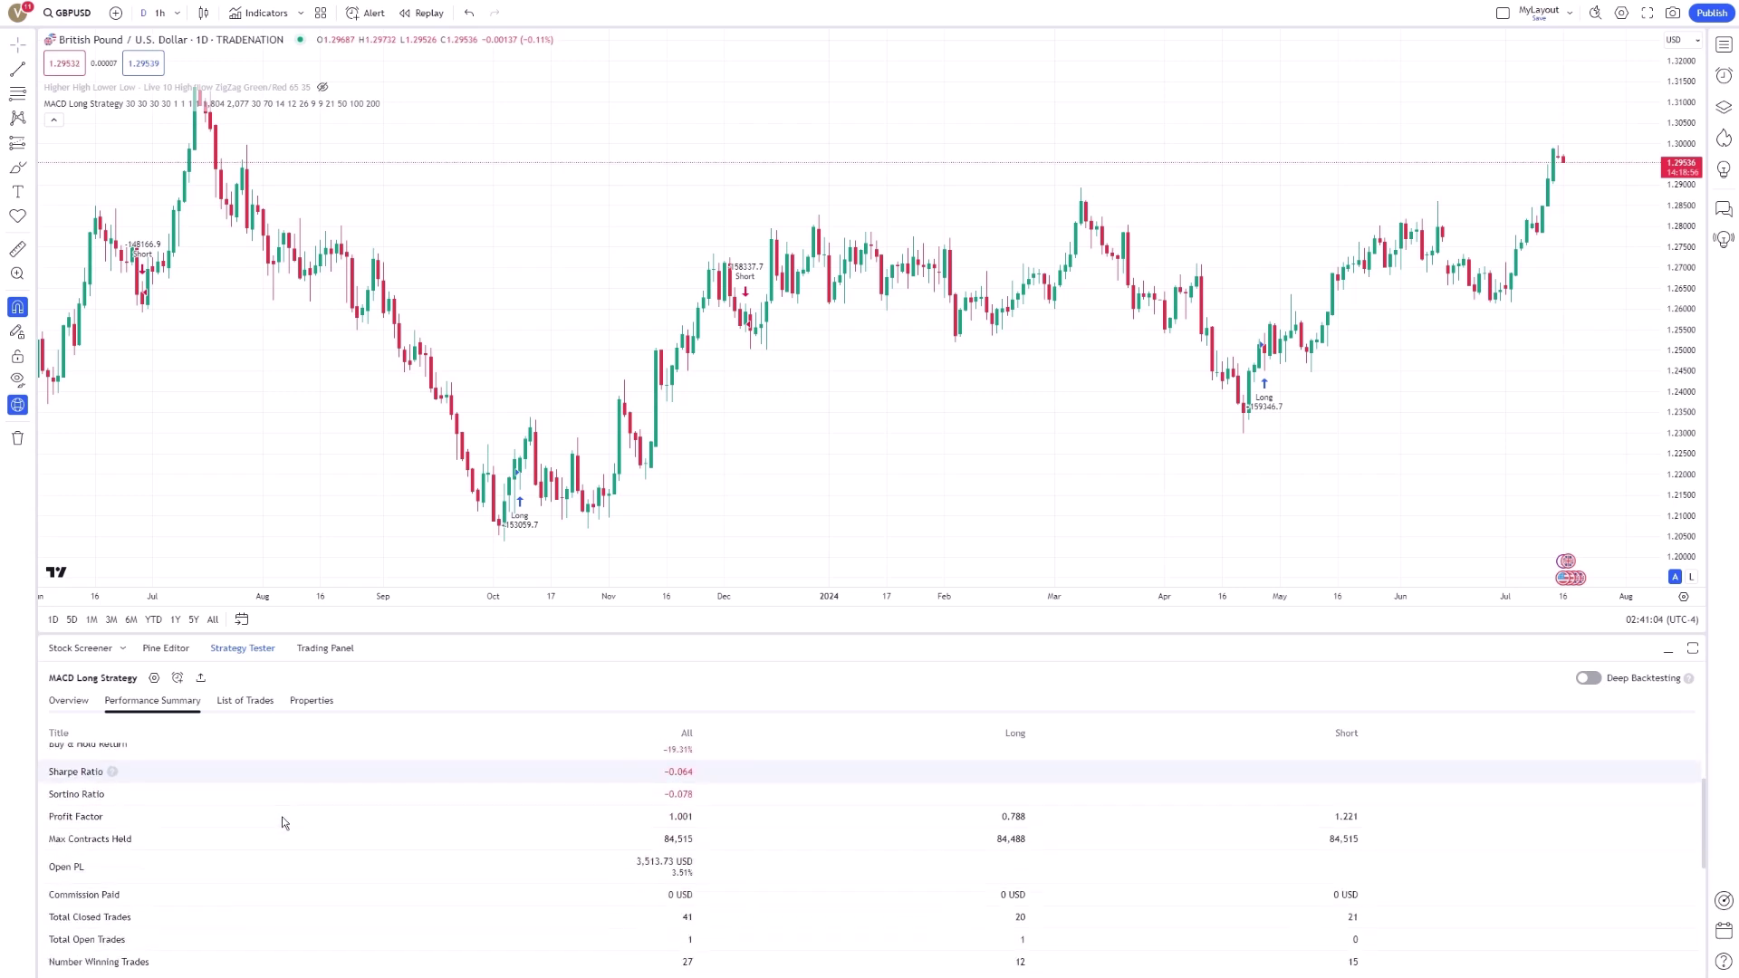
{"action": "scroll", "coordinate": [281, 817], "scroll_direction": "down", "scroll_amount": 5}
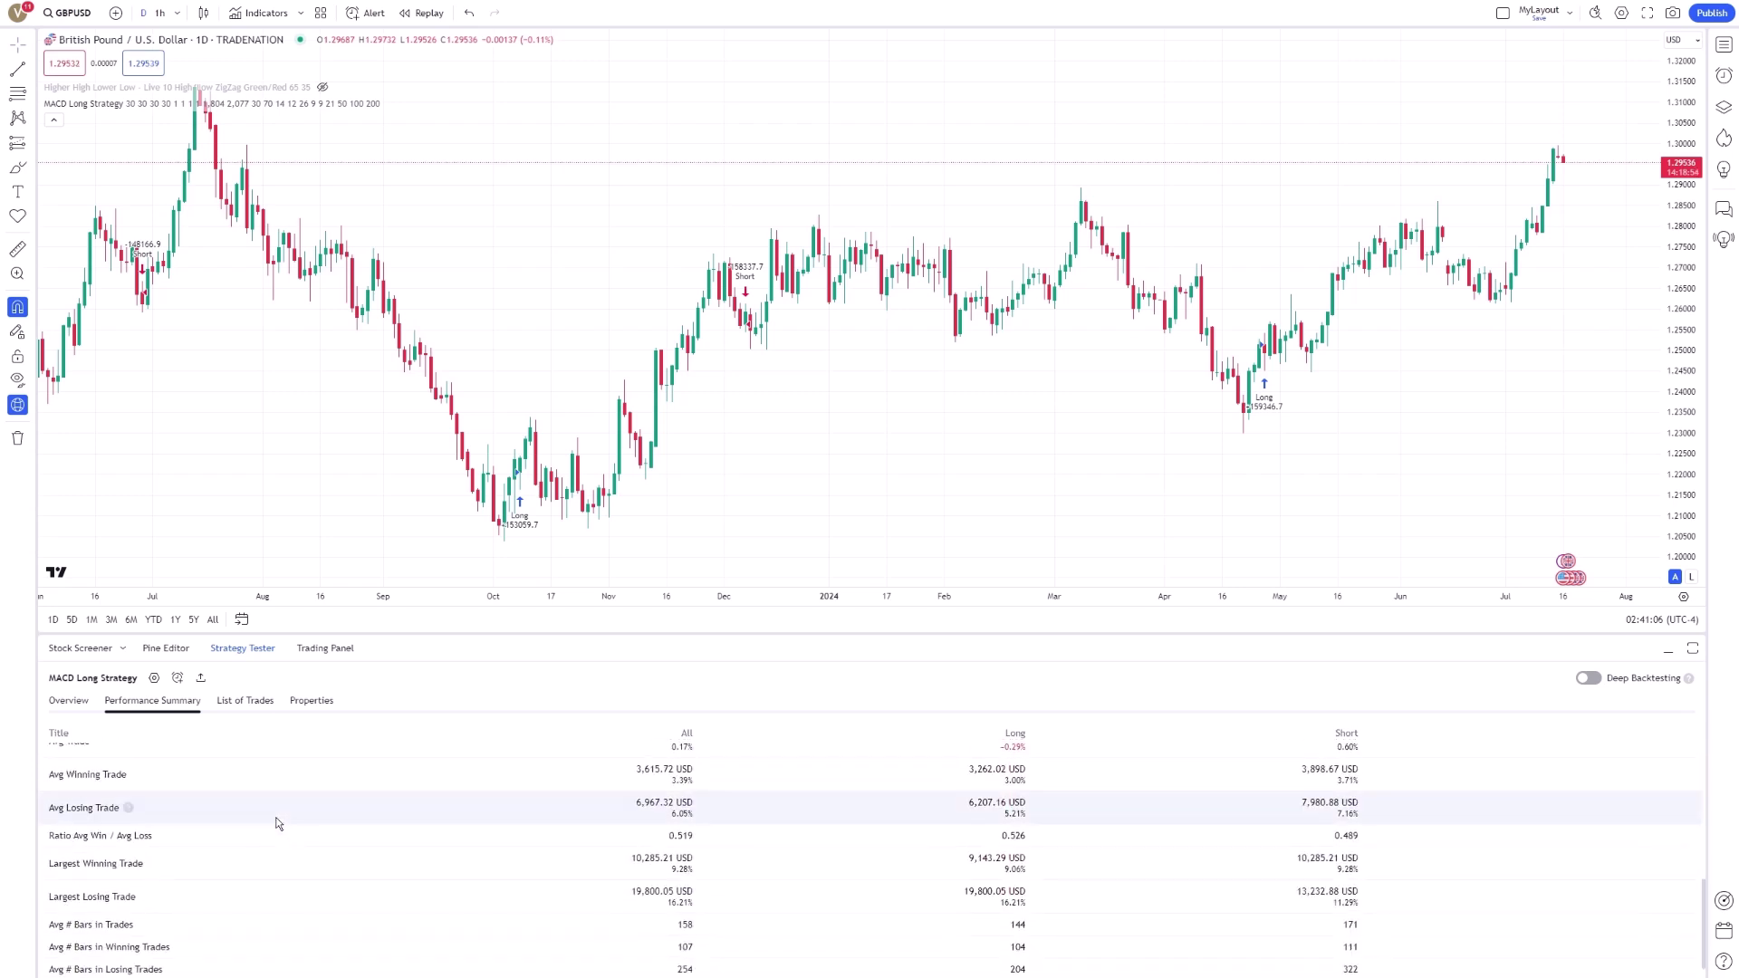
{"action": "scroll", "coordinate": [278, 824], "scroll_direction": "down", "scroll_amount": 1}
{"action": "scroll", "coordinate": [272, 817], "scroll_direction": "up", "scroll_amount": 7}
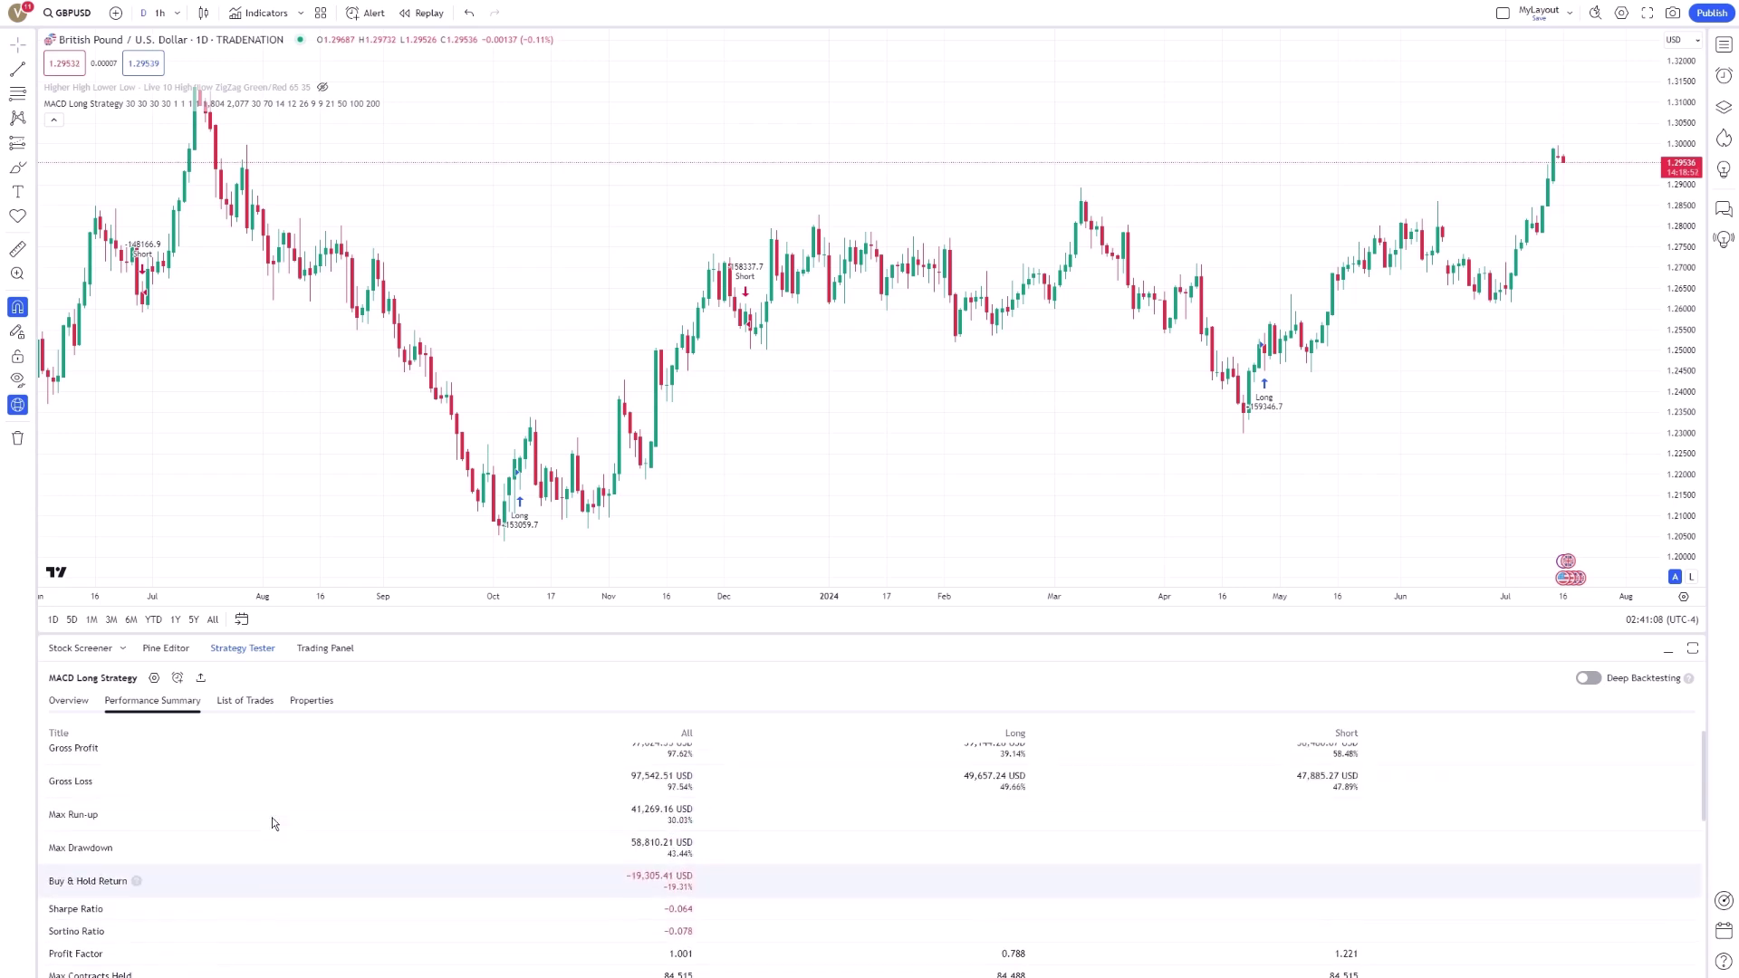
Recheck the List of Trades, then return to the Performance Summary showing 65.85% profitable.
{"action": "left_click", "coordinate": [245, 702]}
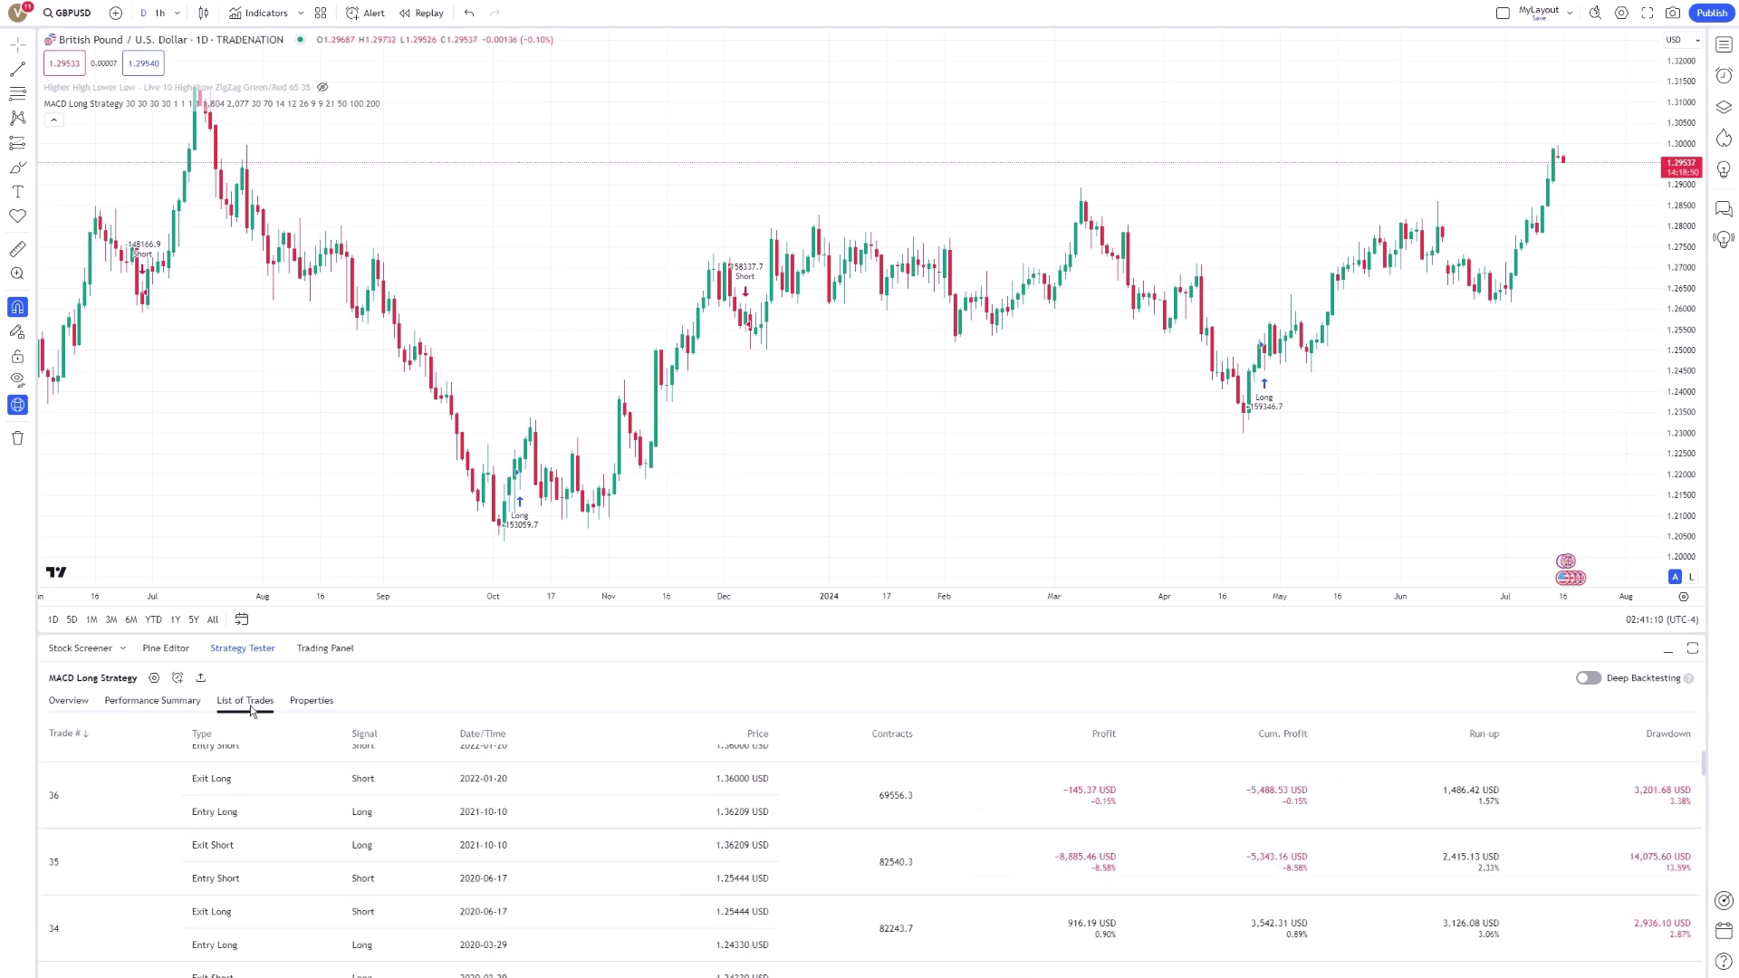
{"action": "scroll", "coordinate": [293, 857], "scroll_direction": "up", "scroll_amount": 5}
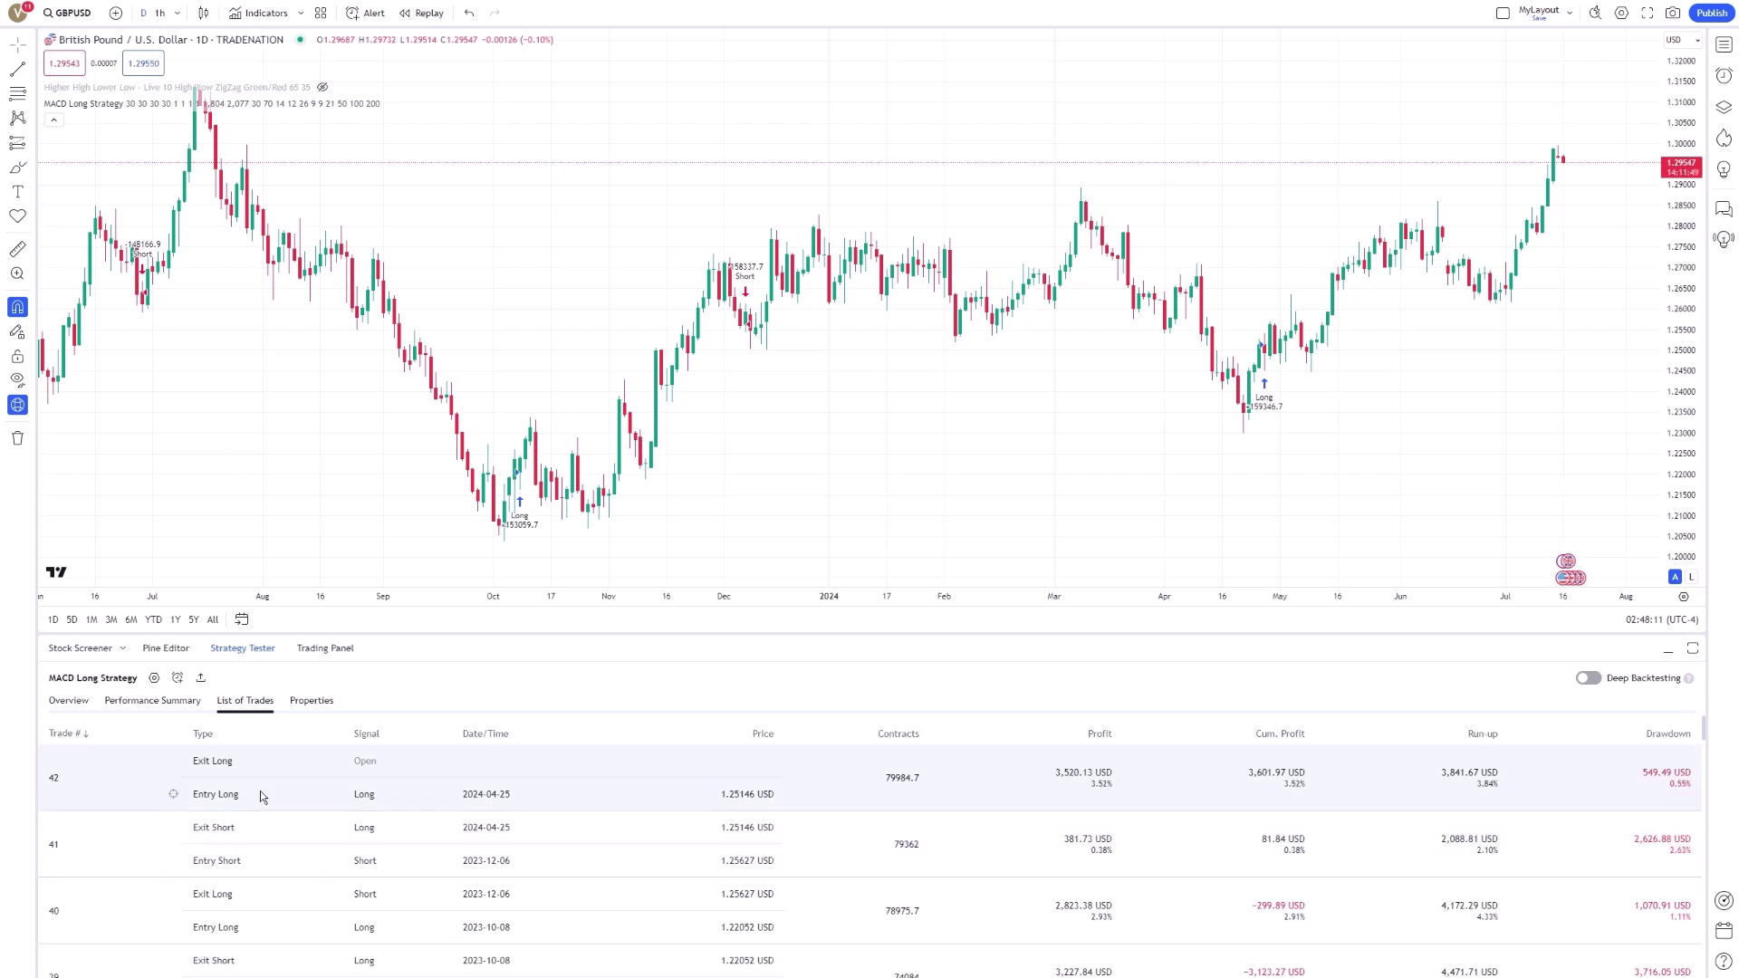
{"action": "scroll", "coordinate": [260, 797], "scroll_direction": "down", "scroll_amount": 1}
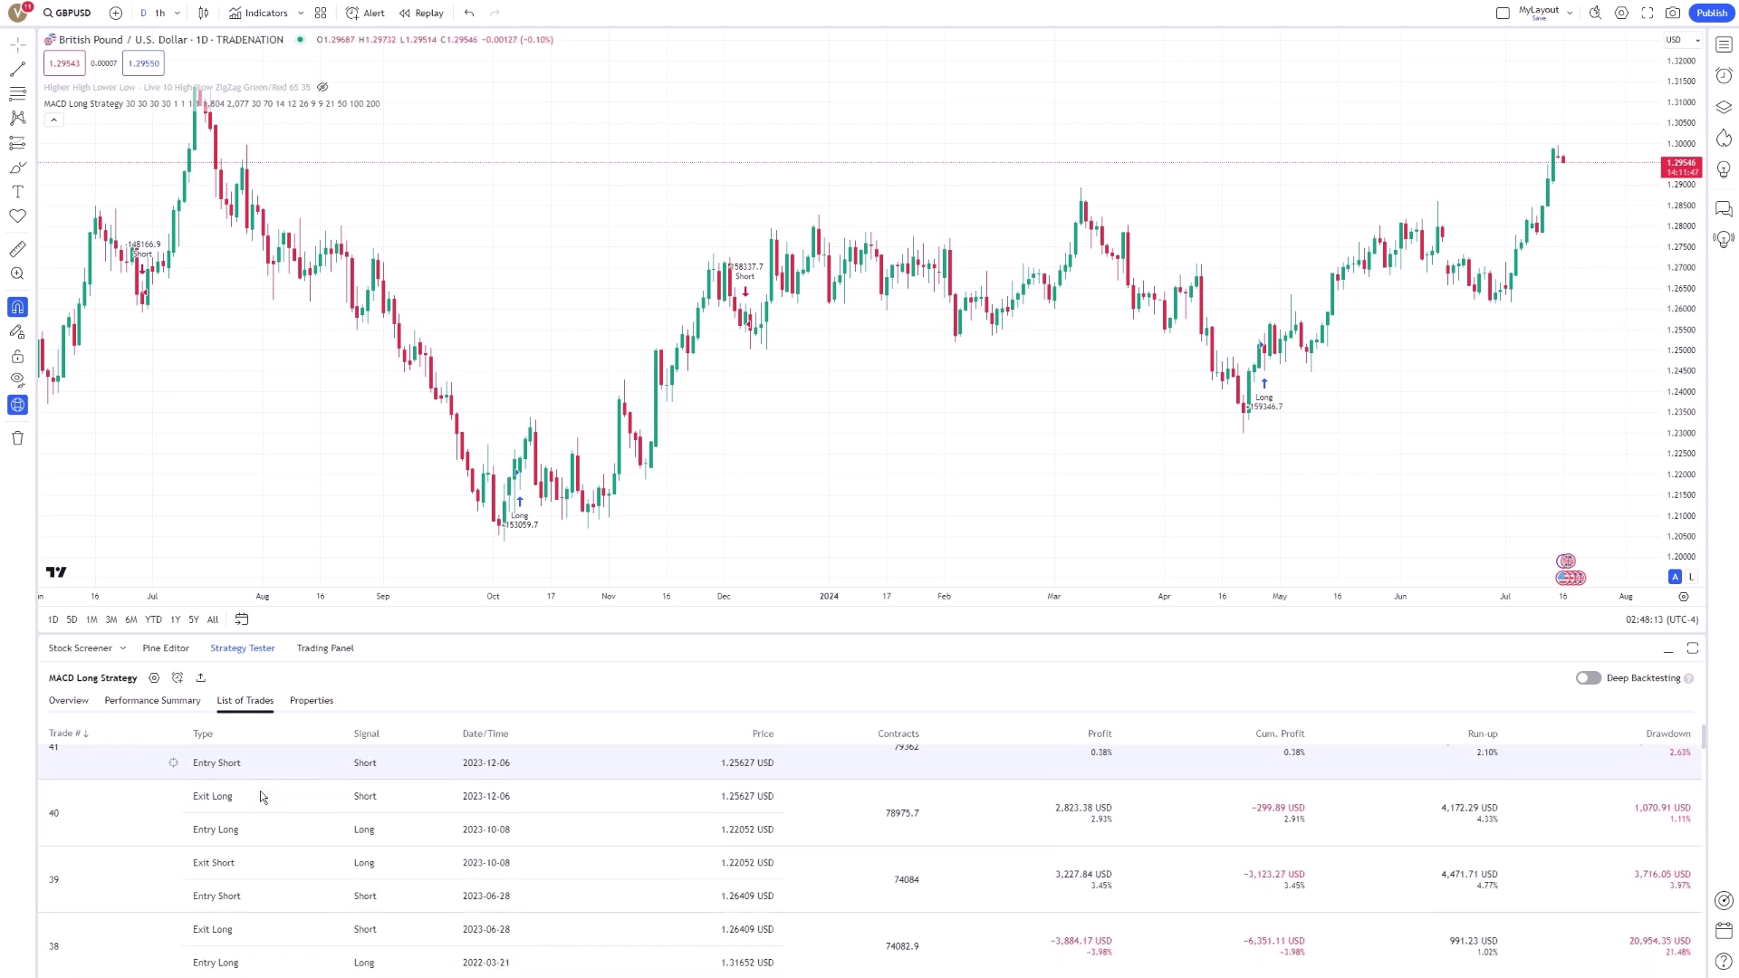
{"action": "scroll", "coordinate": [260, 796], "scroll_direction": "up", "scroll_amount": 1}
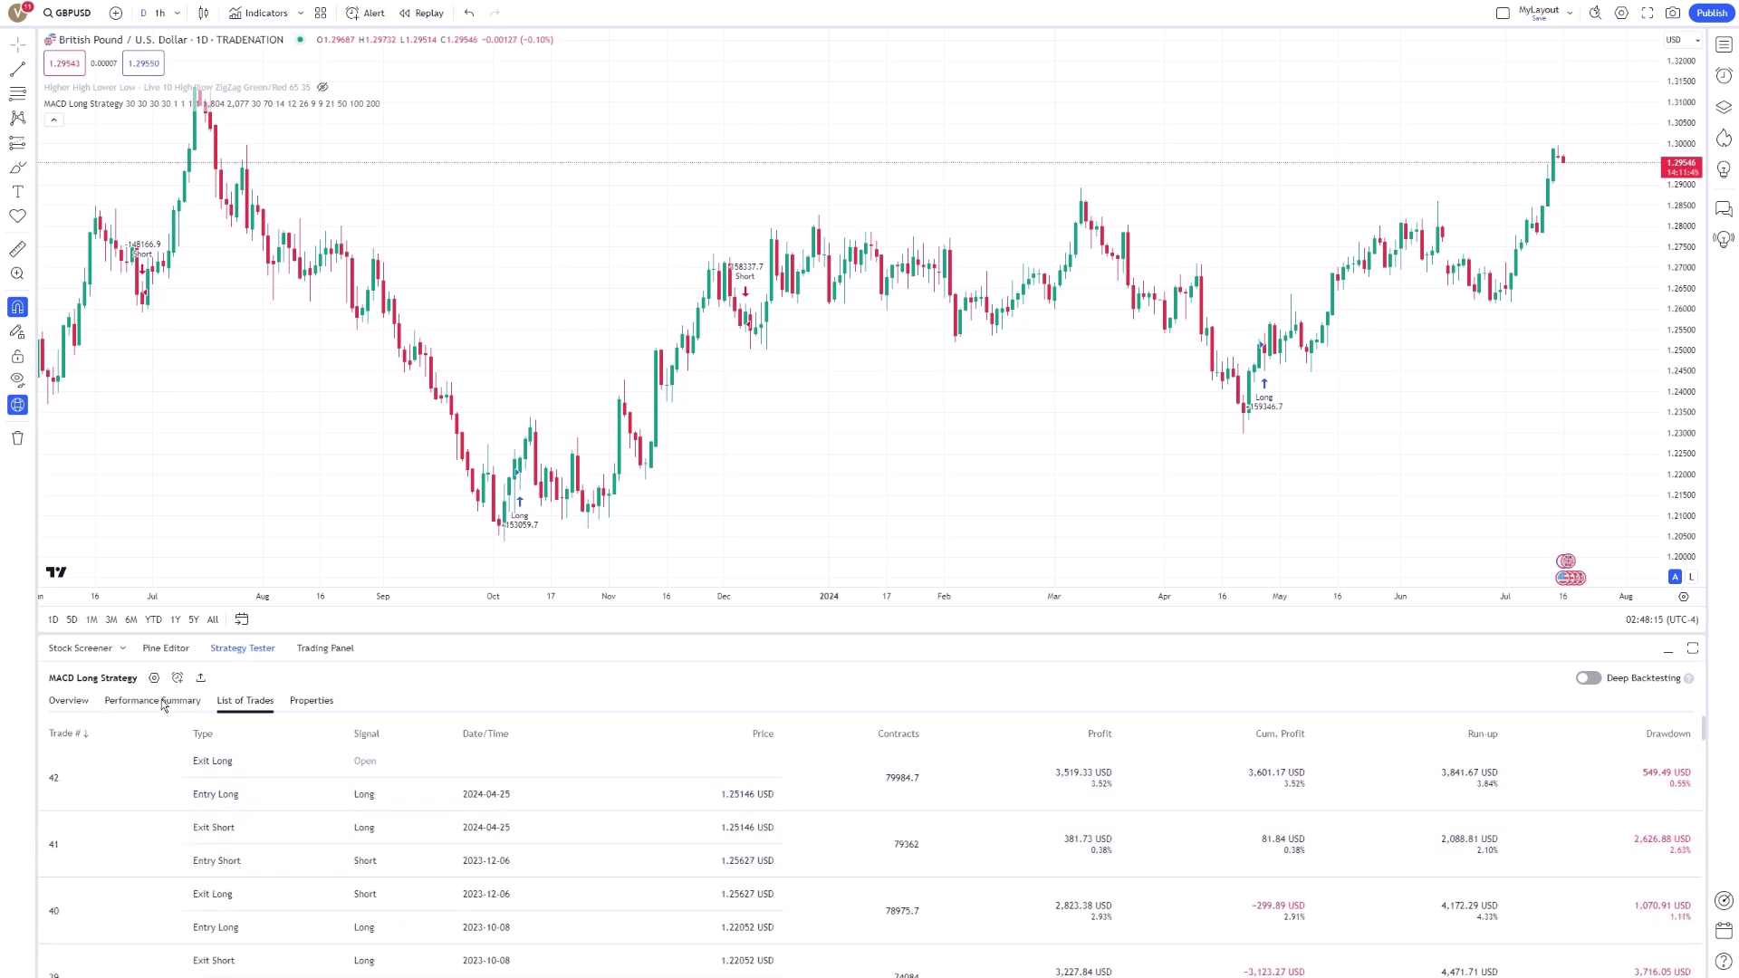
{"action": "left_click", "coordinate": [163, 702]}
{"action": "scroll", "coordinate": [184, 780], "scroll_direction": "down", "scroll_amount": 5}
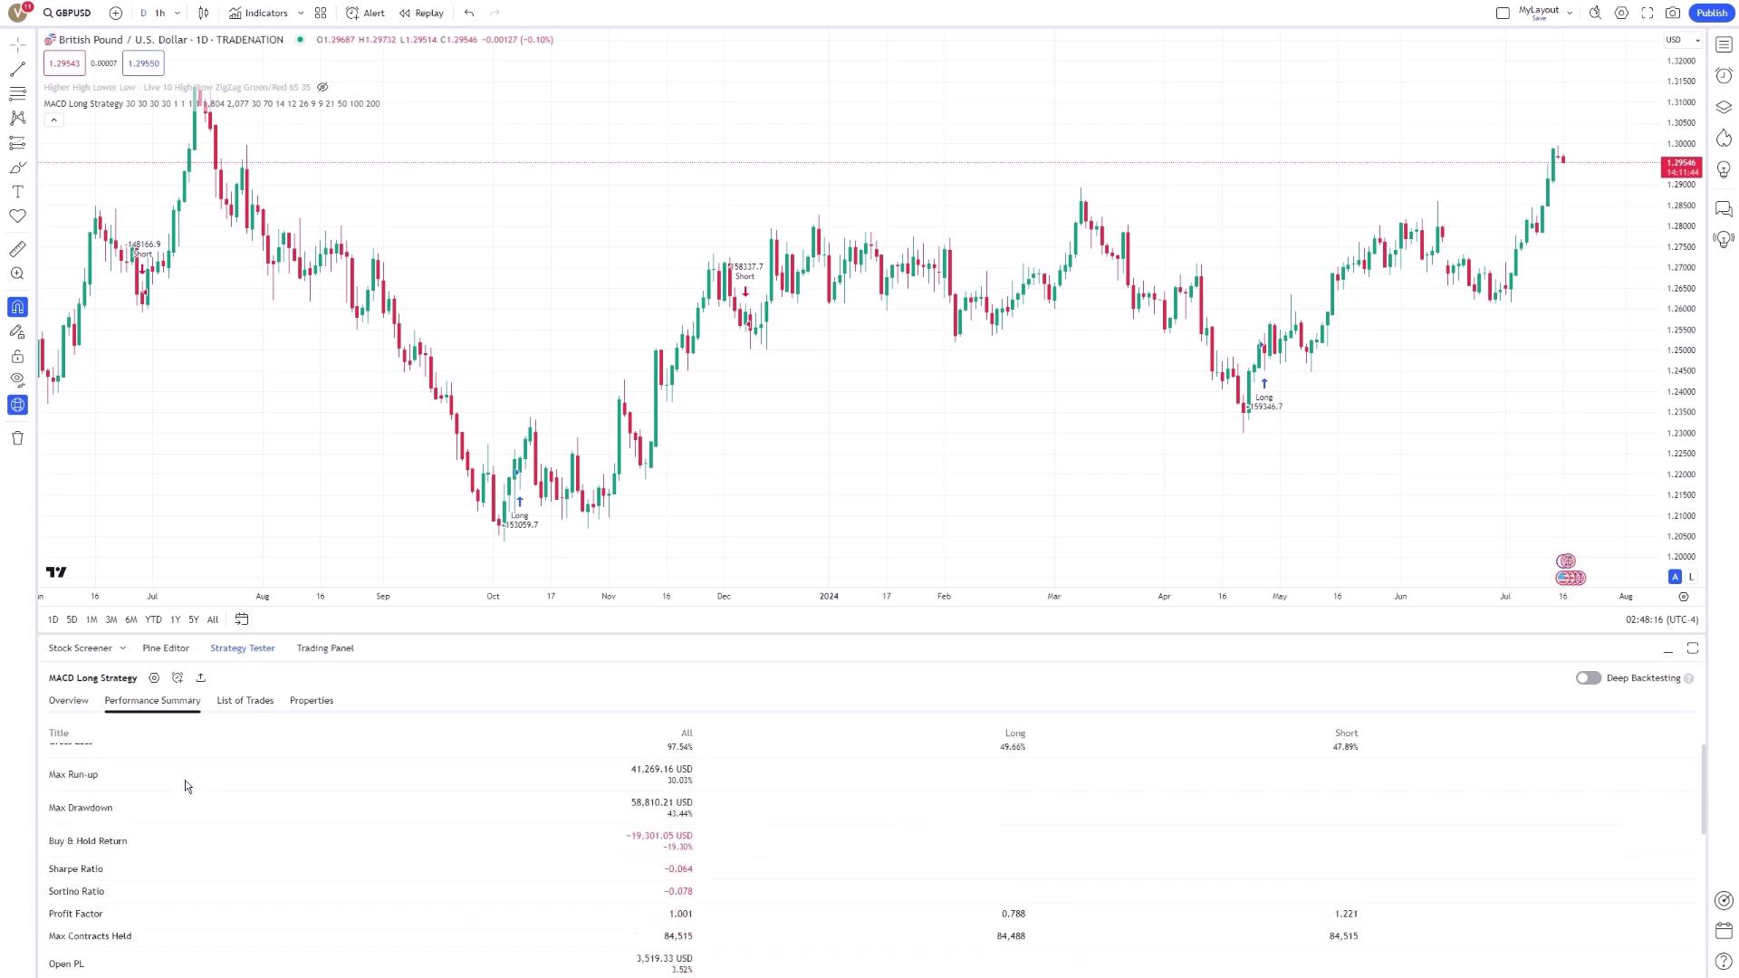
In the strategy's inputs, set the long stop-loss and take-profit to 40%.
{"action": "left_click", "coordinate": [154, 678]}
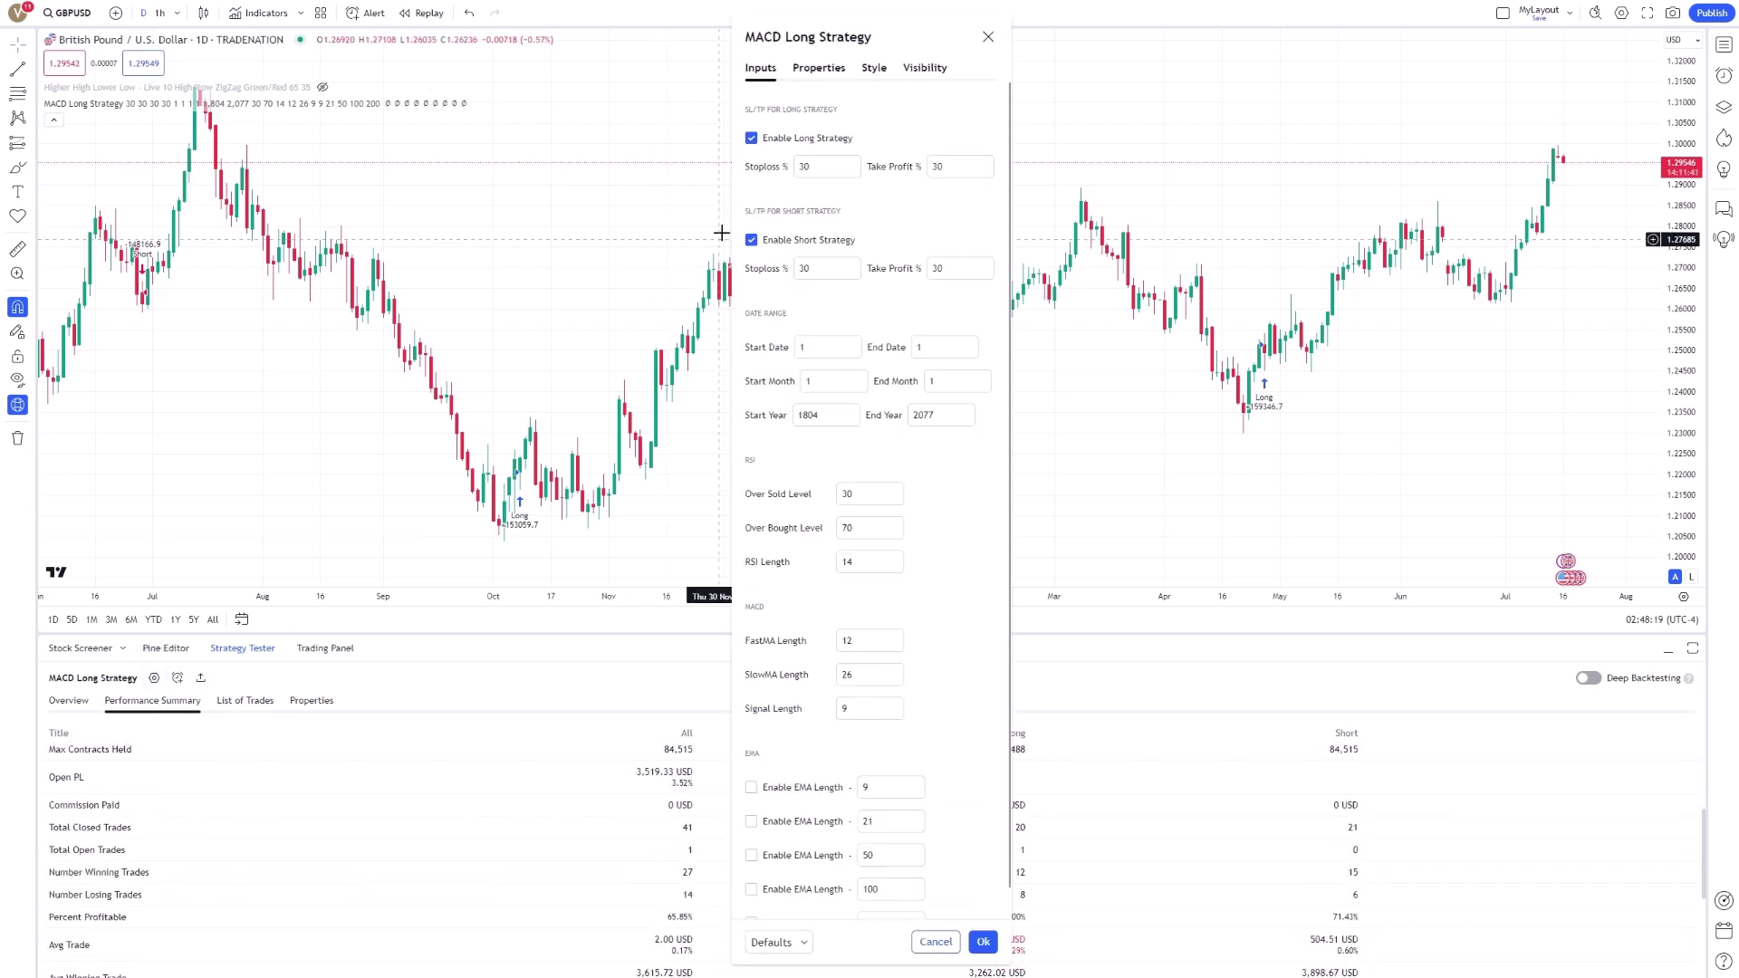
{"action": "left_click", "coordinate": [818, 167]}
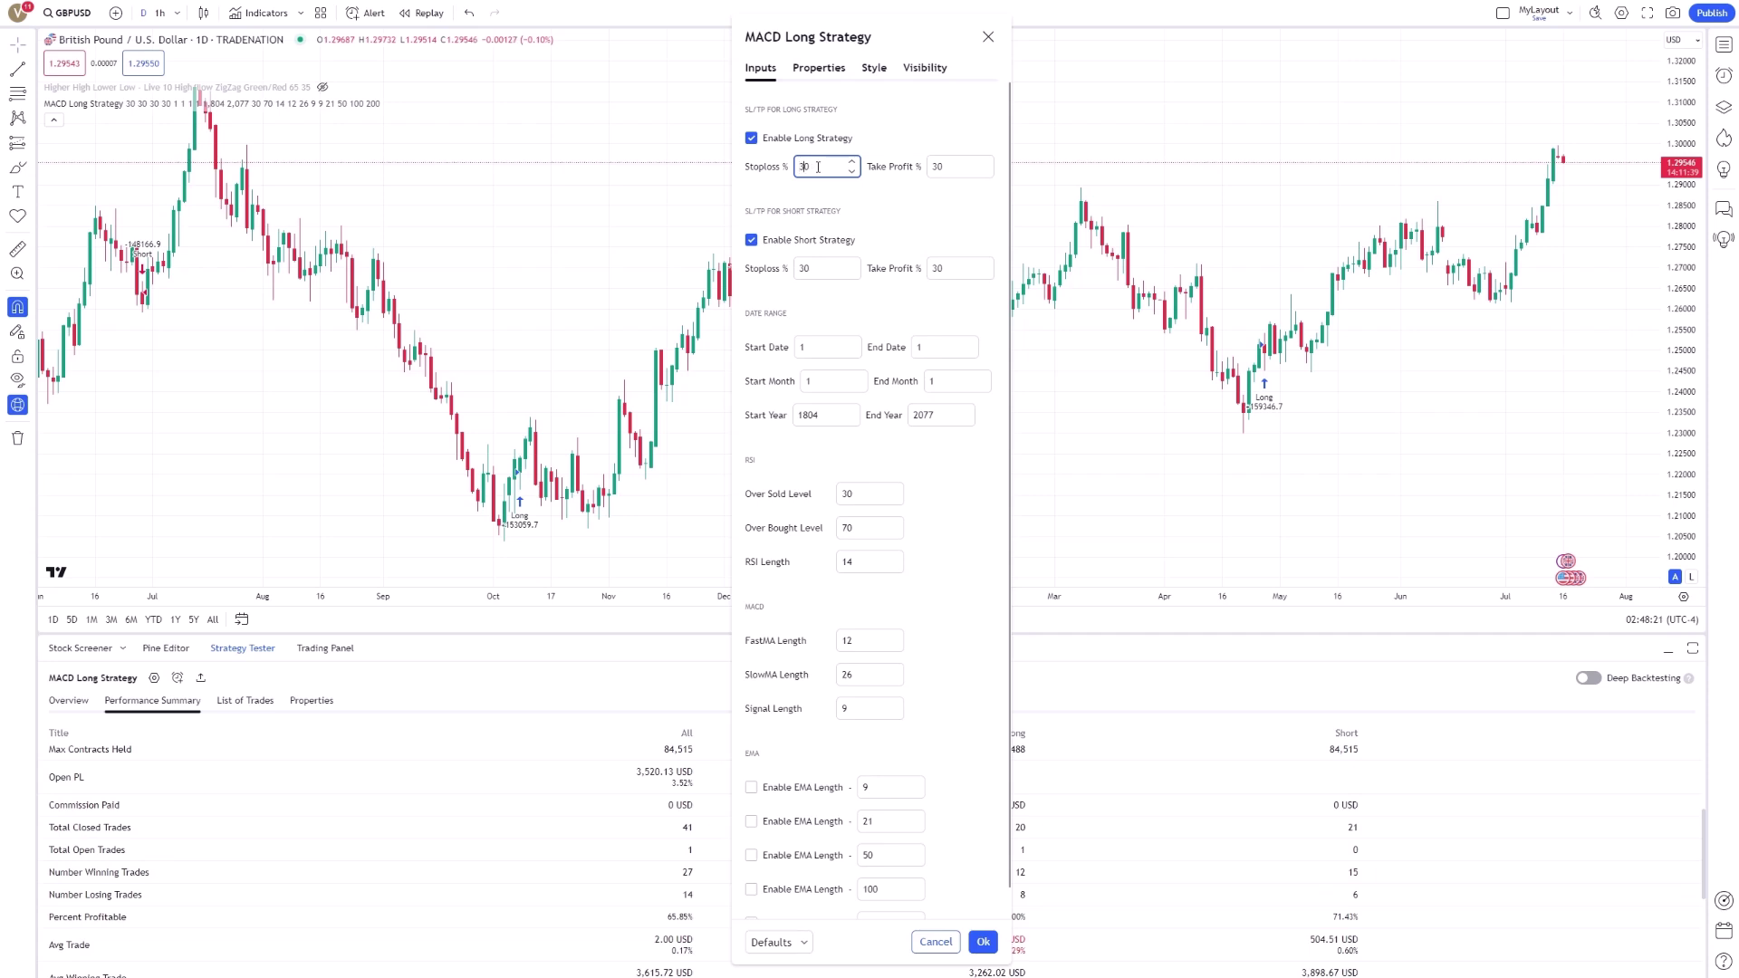
{"action": "type", "text": "4"}
{"action": "left_click", "coordinate": [938, 166]}
{"action": "key", "text": "BackSpace"}
{"action": "key", "text": "BackSpace"}
{"action": "type", "text": "40"}
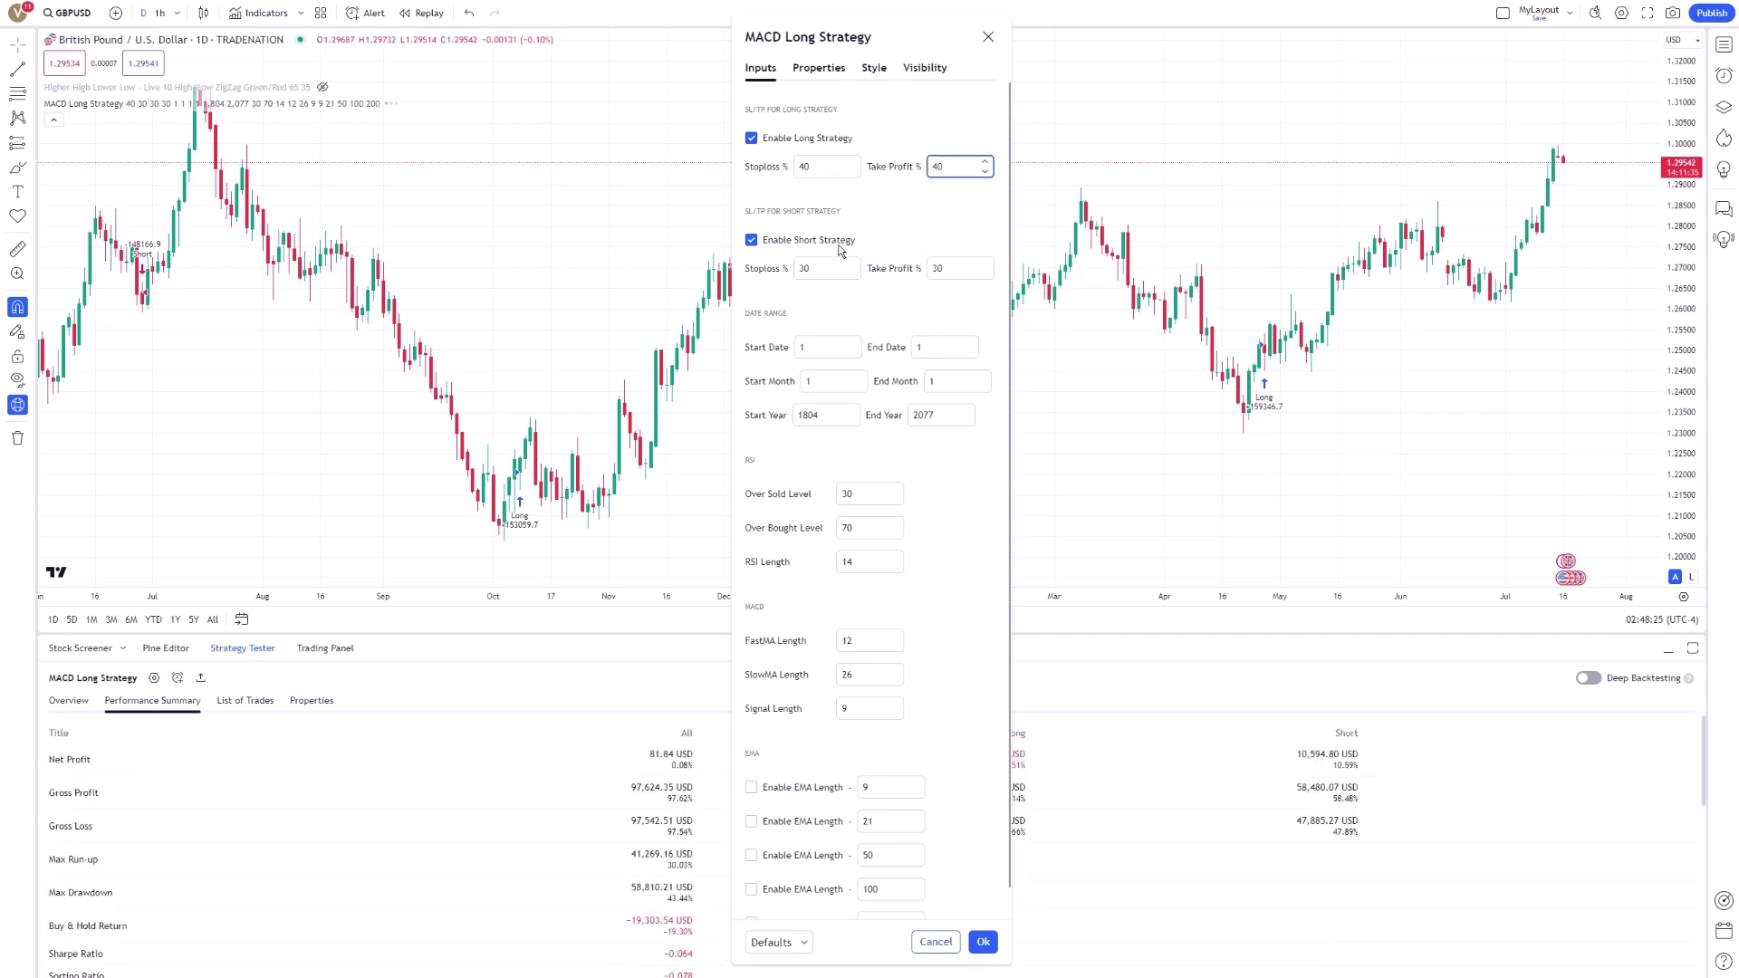
Set the short stop-loss and take-profit to 40% and apply the settings.
{"action": "left_click", "coordinate": [806, 269]}
{"action": "double_click", "coordinate": [807, 269]}
{"action": "key", "text": "Tab"}
{"action": "key", "text": "BackSpace"}
{"action": "type", "text": "4"}
{"action": "left_click", "coordinate": [983, 942]}
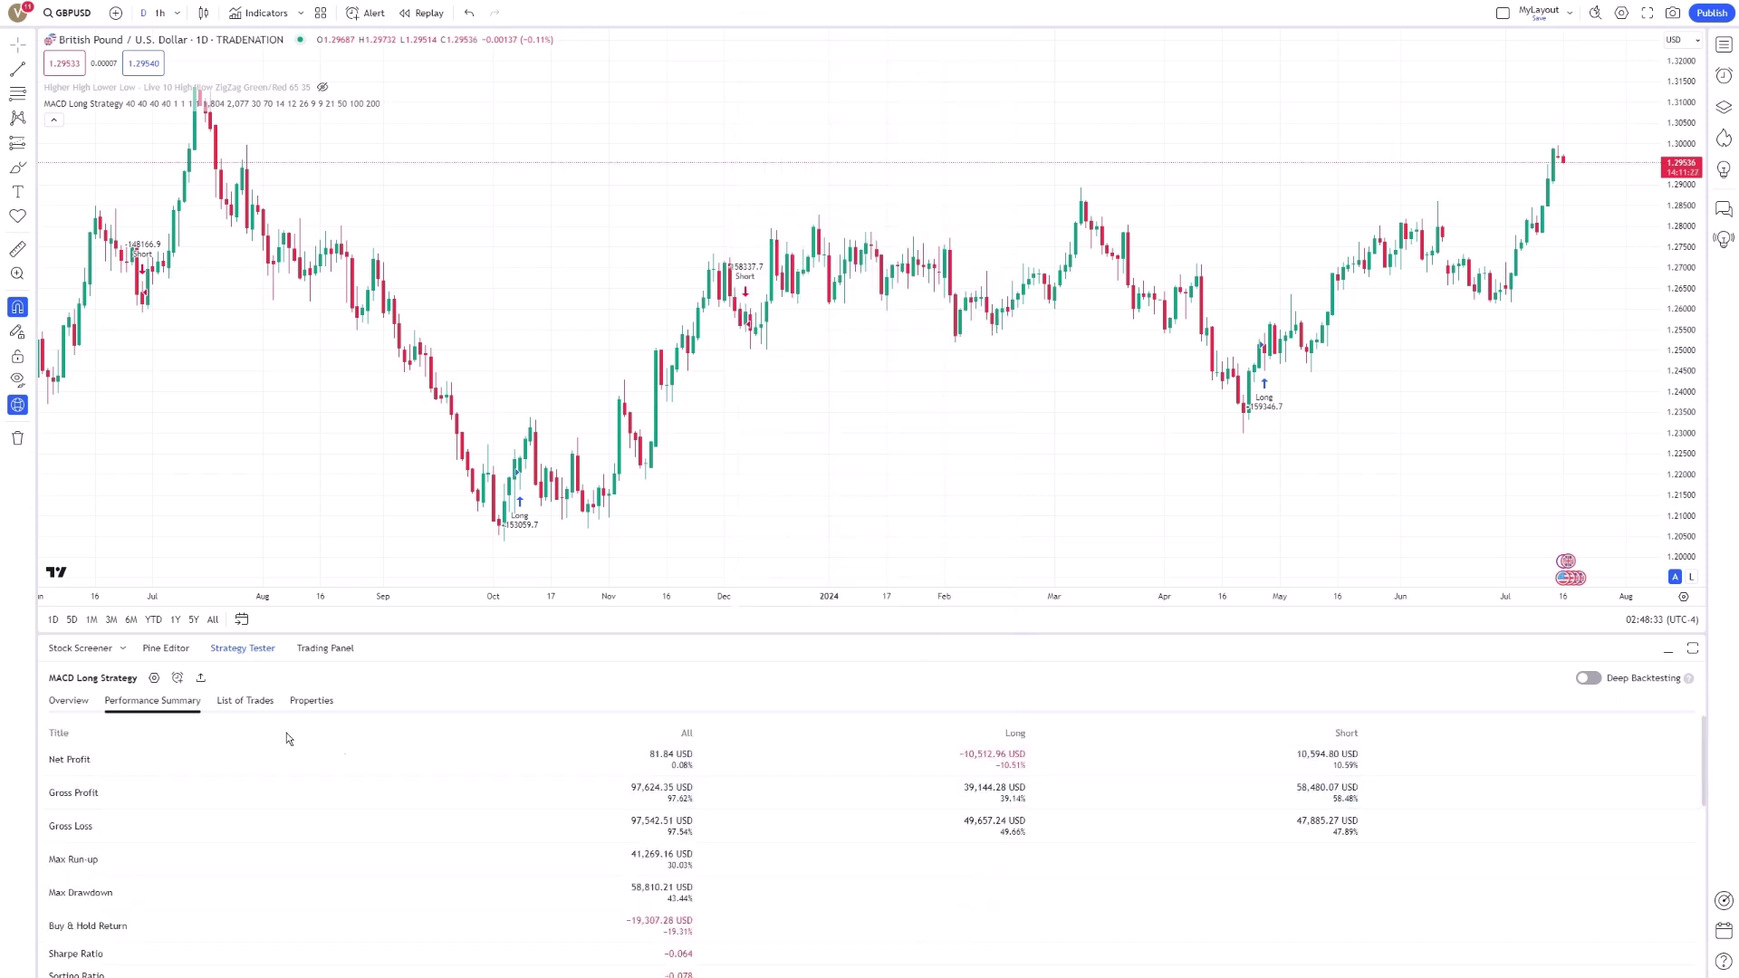
Review the 40% stop-loss/take-profit backtest across Overview, Performance Summary and the List of Trades.
{"action": "left_click", "coordinate": [72, 702]}
{"action": "left_click", "coordinate": [136, 702]}
{"action": "left_click", "coordinate": [244, 702]}
{"action": "scroll", "coordinate": [308, 830], "scroll_direction": "down", "scroll_amount": 5}
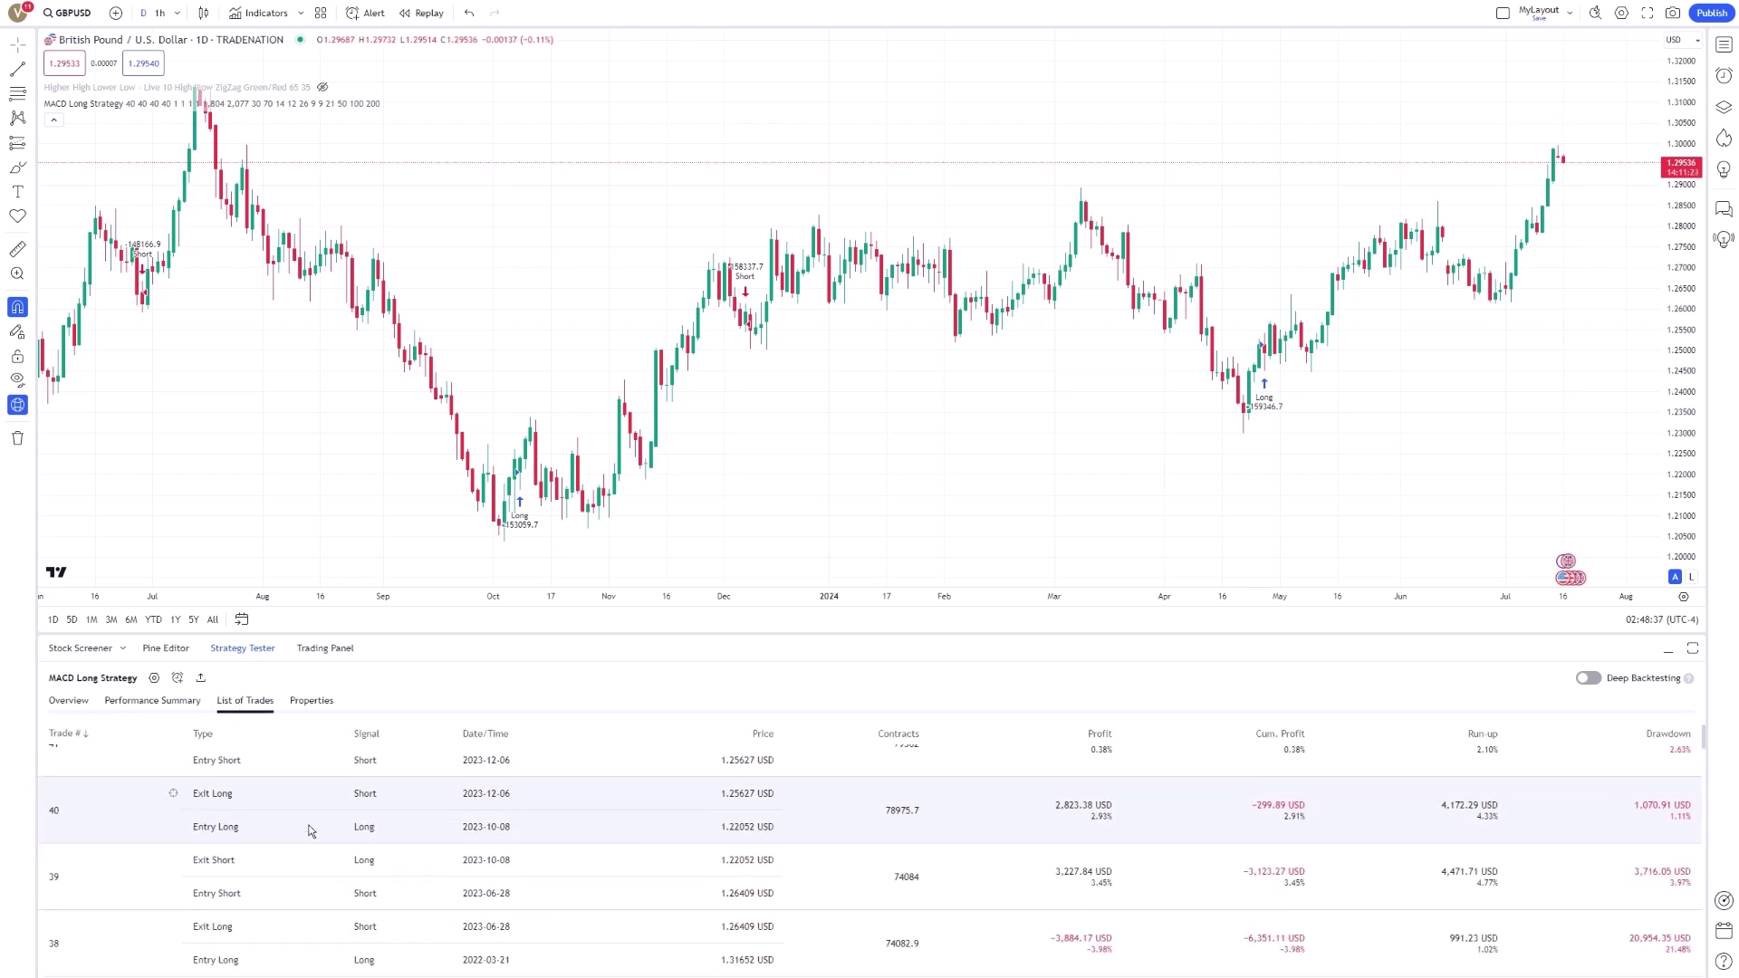
{"action": "scroll", "coordinate": [308, 830], "scroll_direction": "up", "scroll_amount": 5}
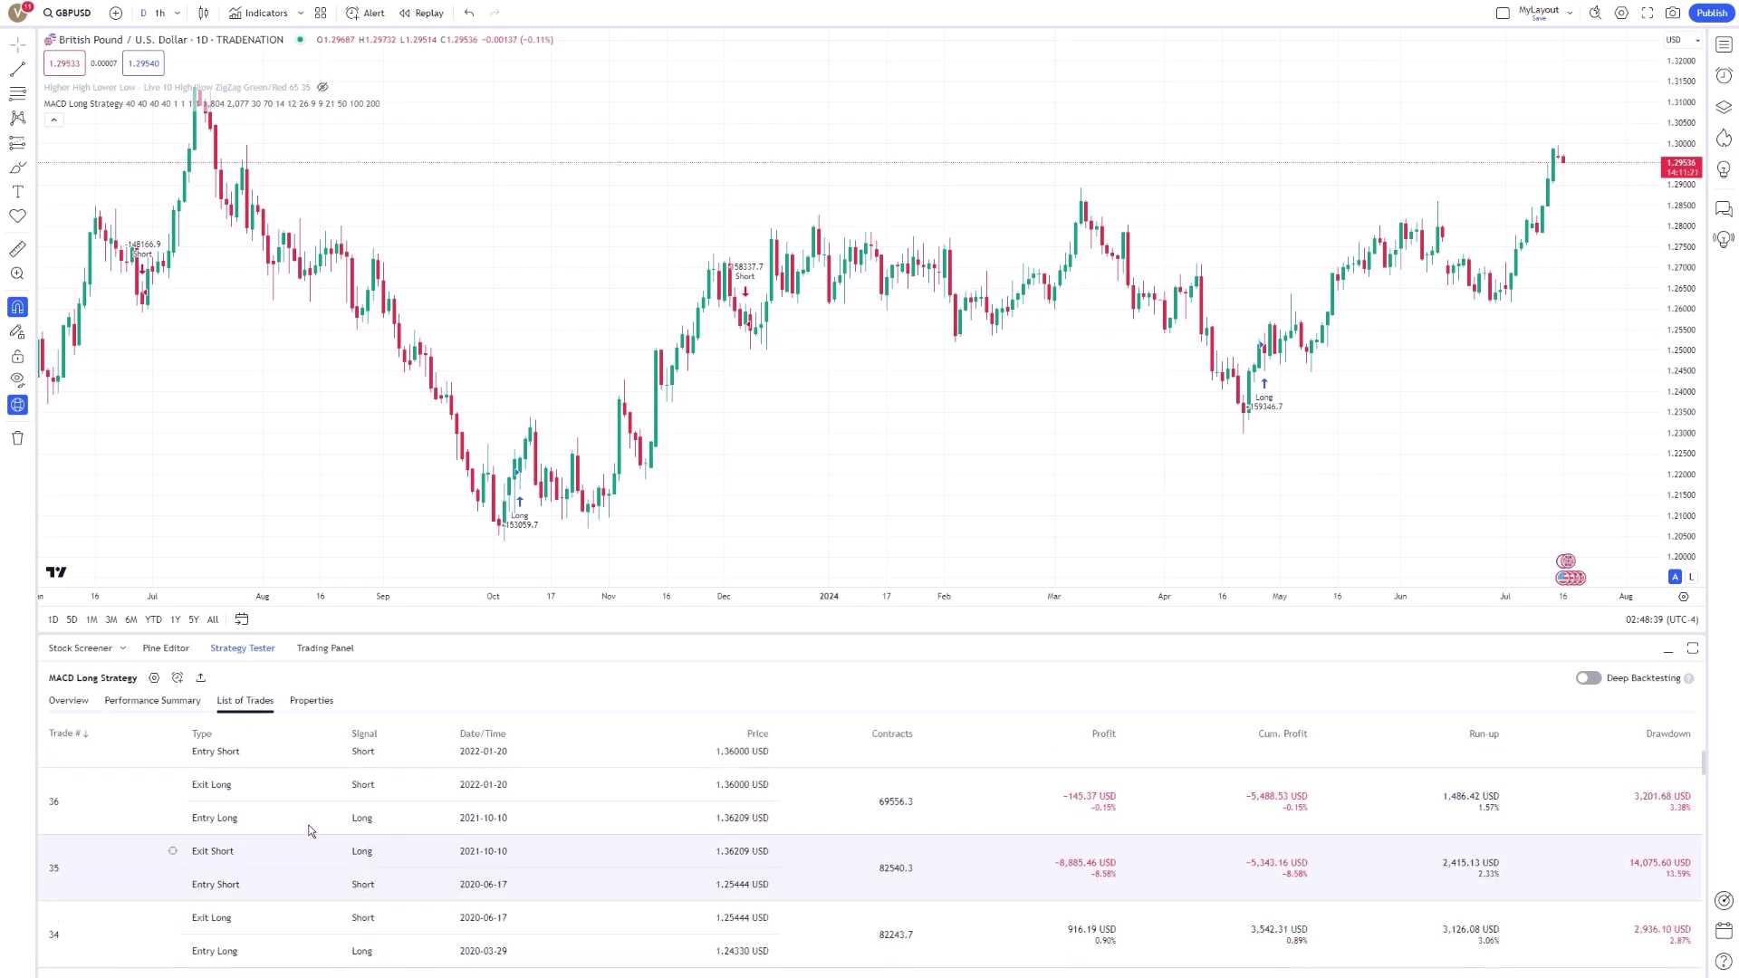
{"action": "scroll", "coordinate": [305, 823], "scroll_direction": "up", "scroll_amount": 1}
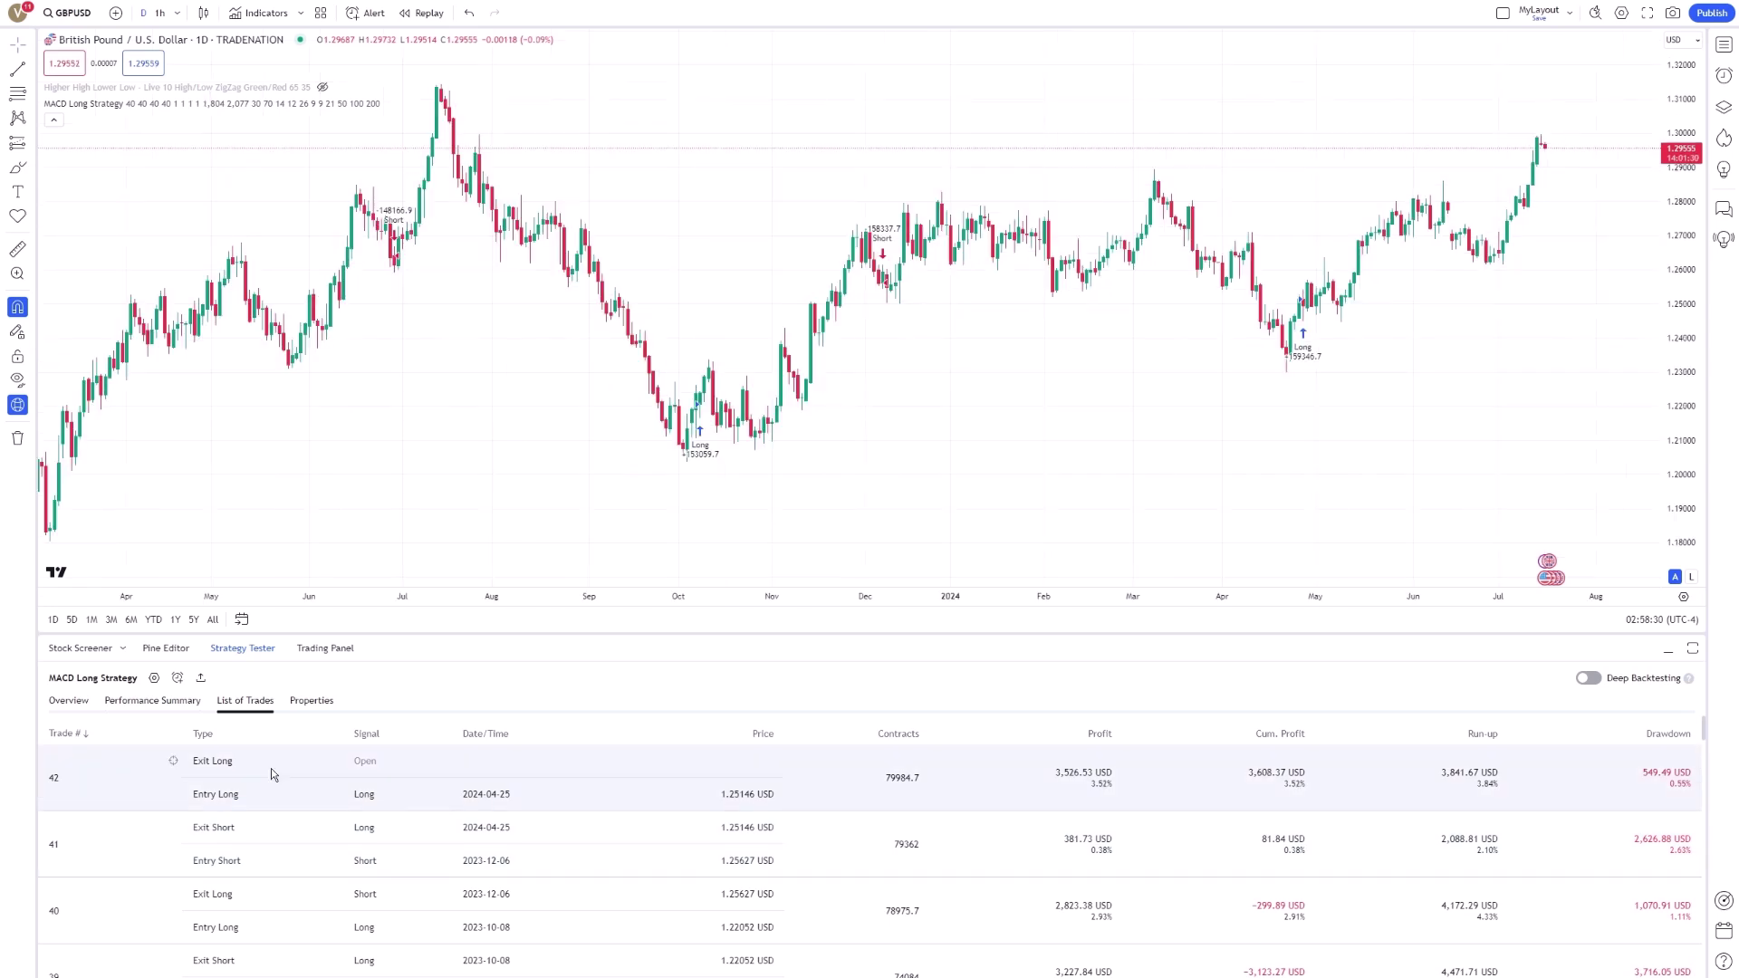
Set the strategy's RSI Over Sold to 20 and Over Bought to 80, then check the overview.
{"action": "left_click", "coordinate": [154, 678]}
{"action": "left_click", "coordinate": [846, 494]}
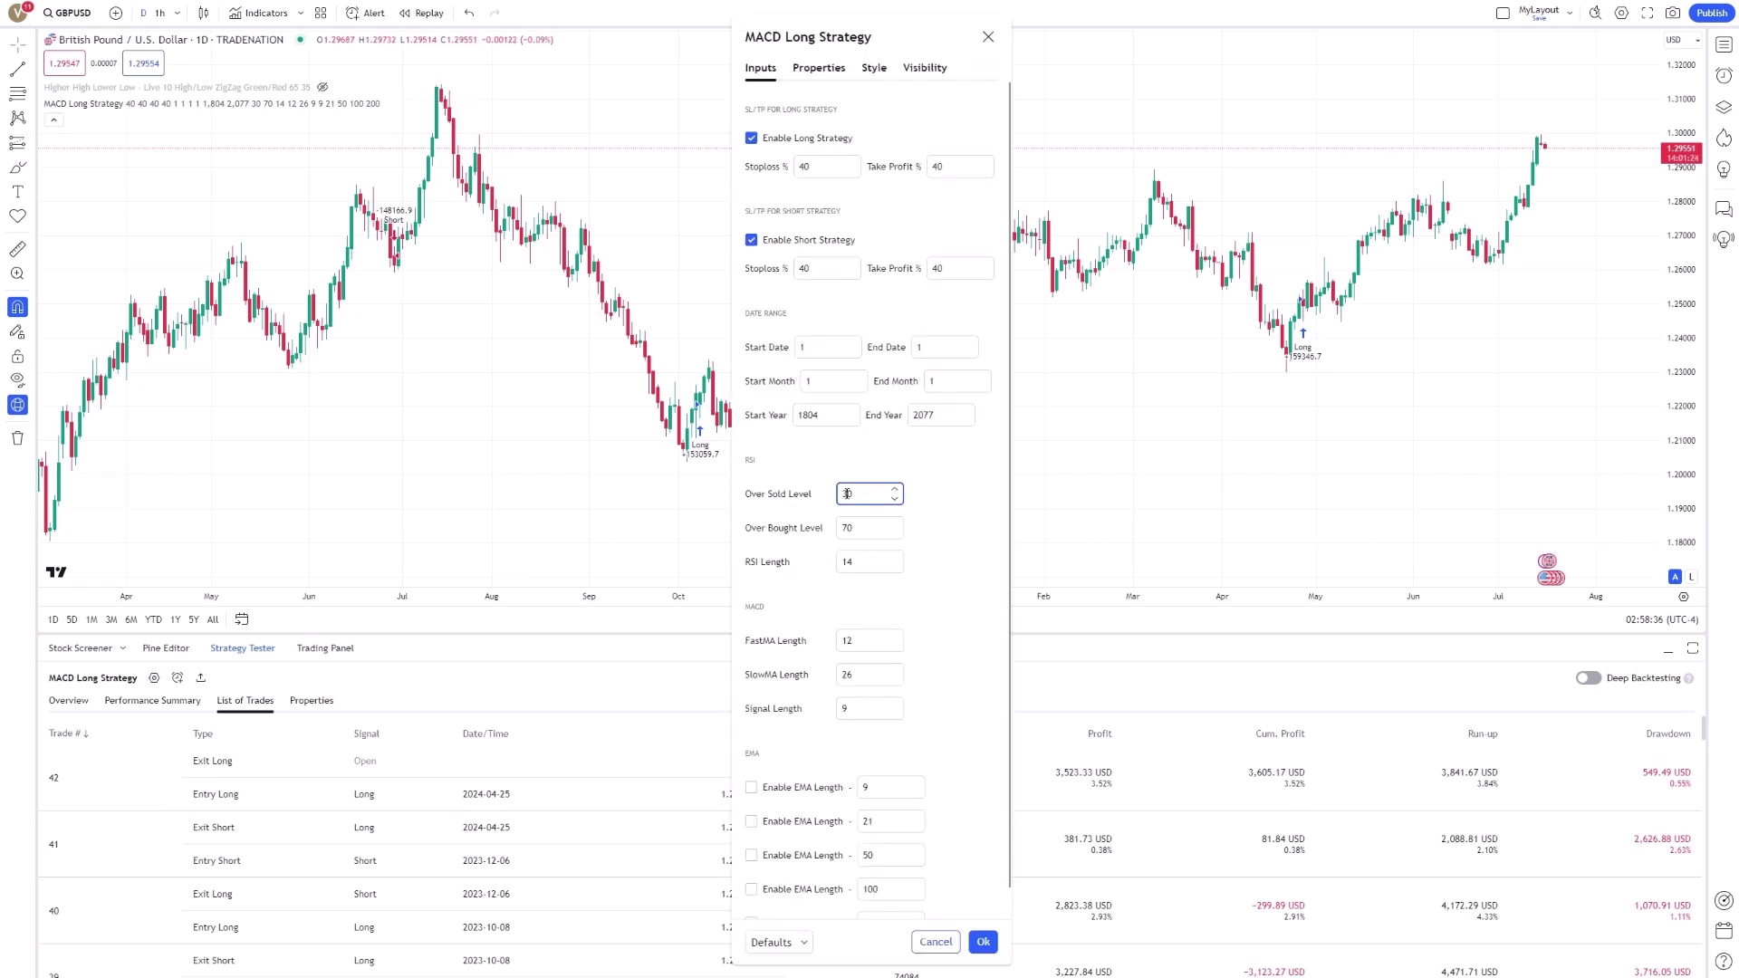
{"action": "key", "text": "BackSpace"}
{"action": "key", "text": "BackSpace"}
{"action": "type", "text": "20"}
{"action": "left_click", "coordinate": [852, 529]}
{"action": "key", "text": "BackSpace"}
{"action": "key", "text": "BackSpace"}
{"action": "type", "text": "80"}
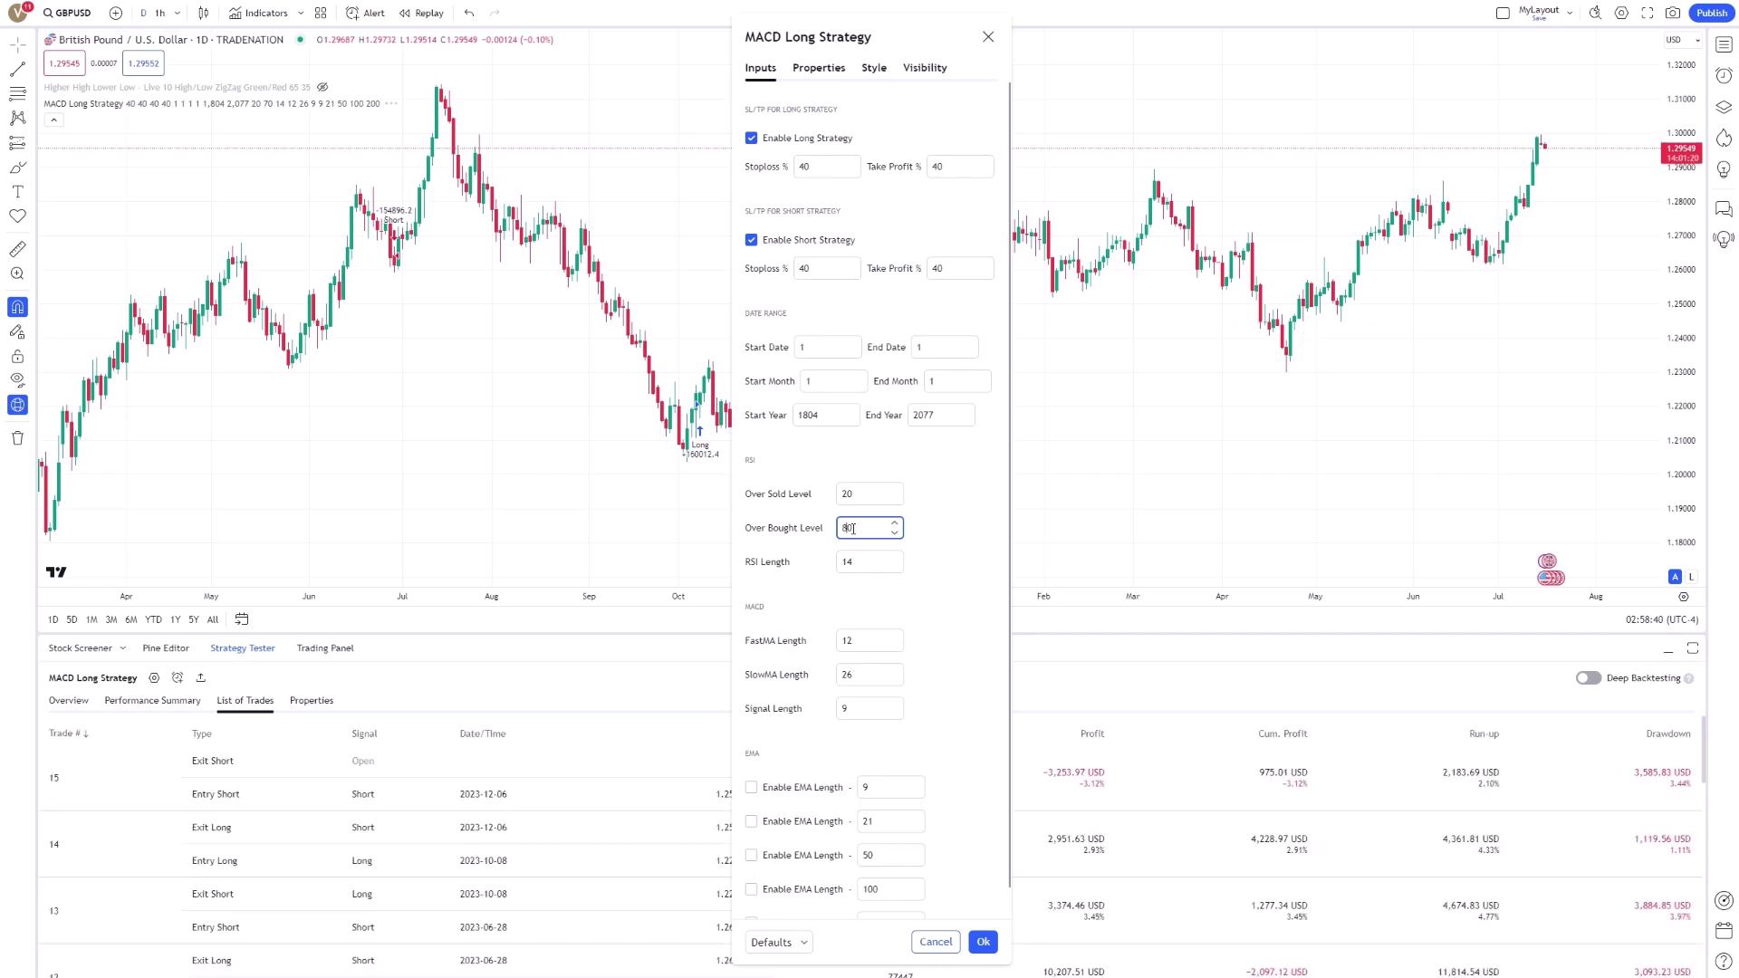
{"action": "left_click", "coordinate": [982, 942]}
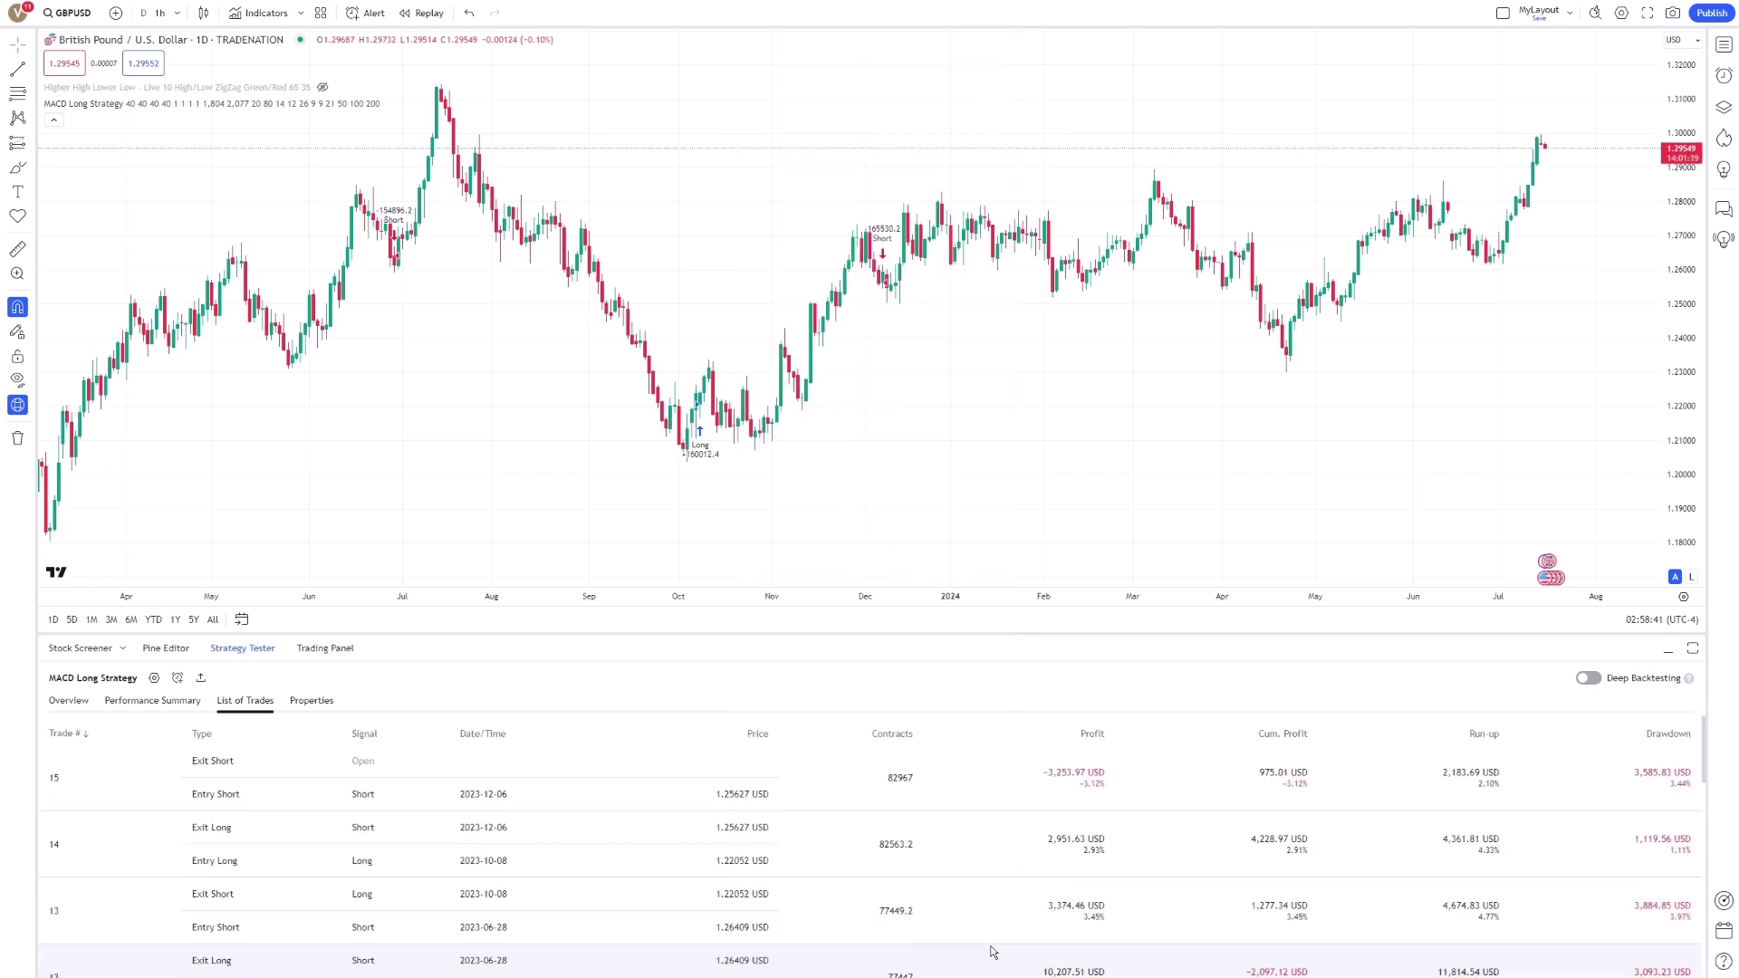
{"action": "left_click", "coordinate": [73, 707]}
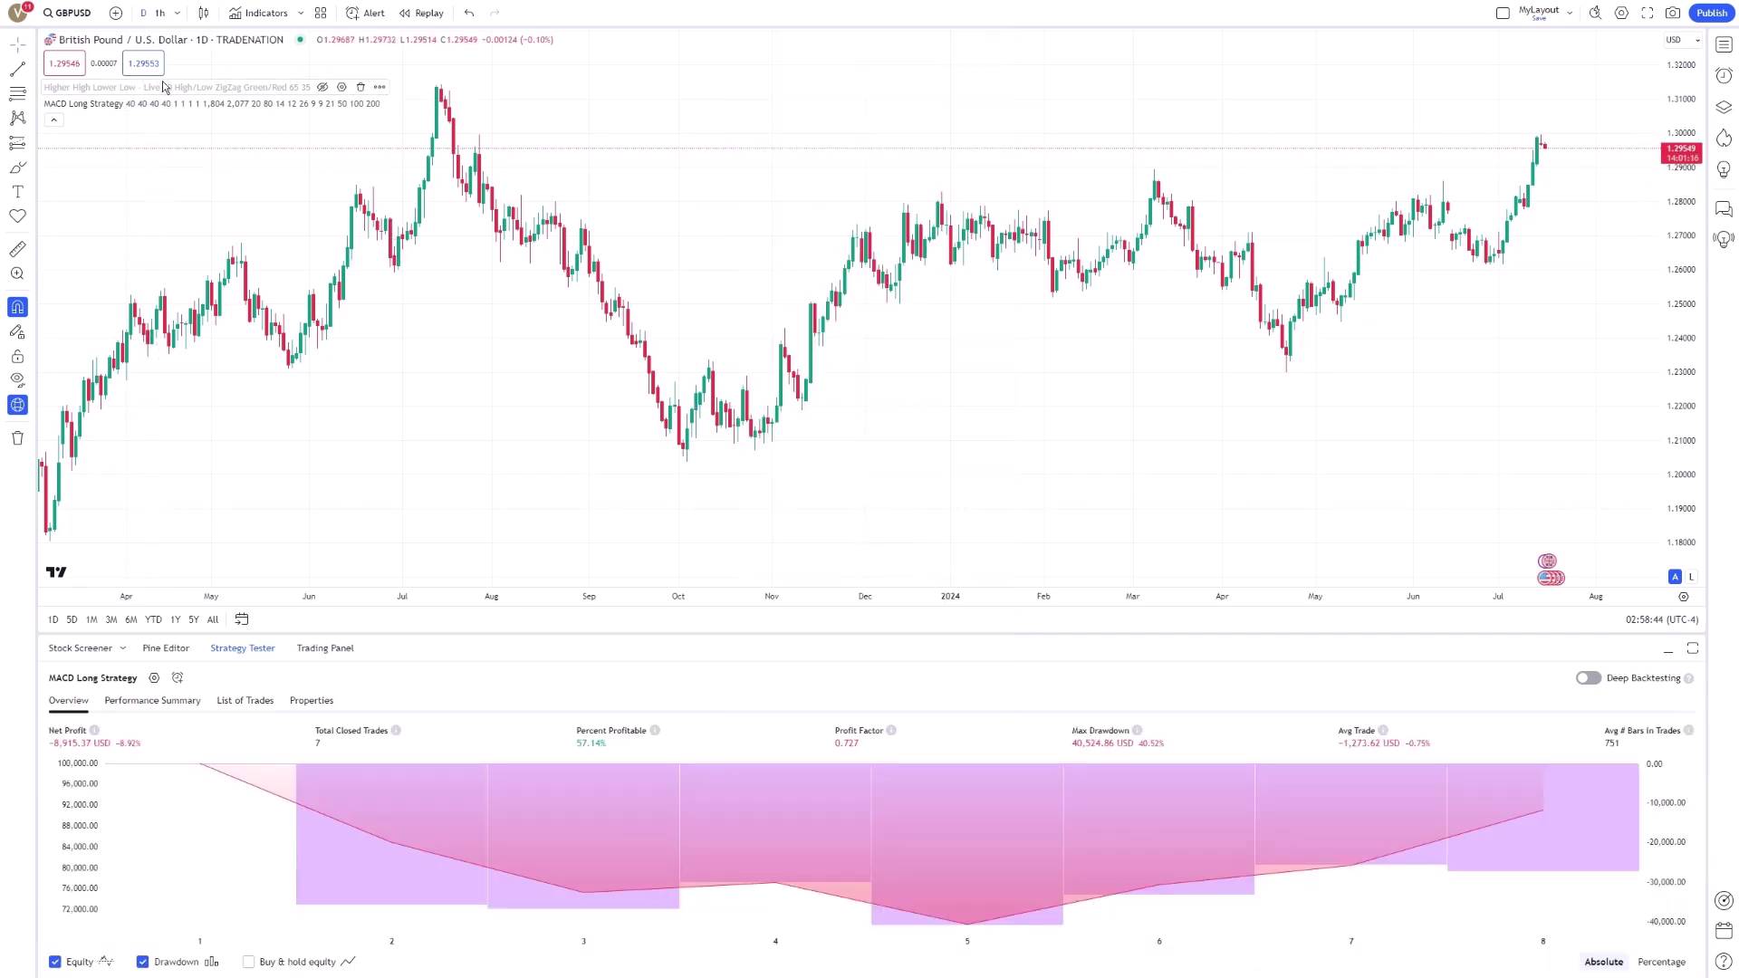
Switch GBPUSD to 1h candles and restore the RSI levels to 30 and 70.
{"action": "left_click", "coordinate": [159, 14]}
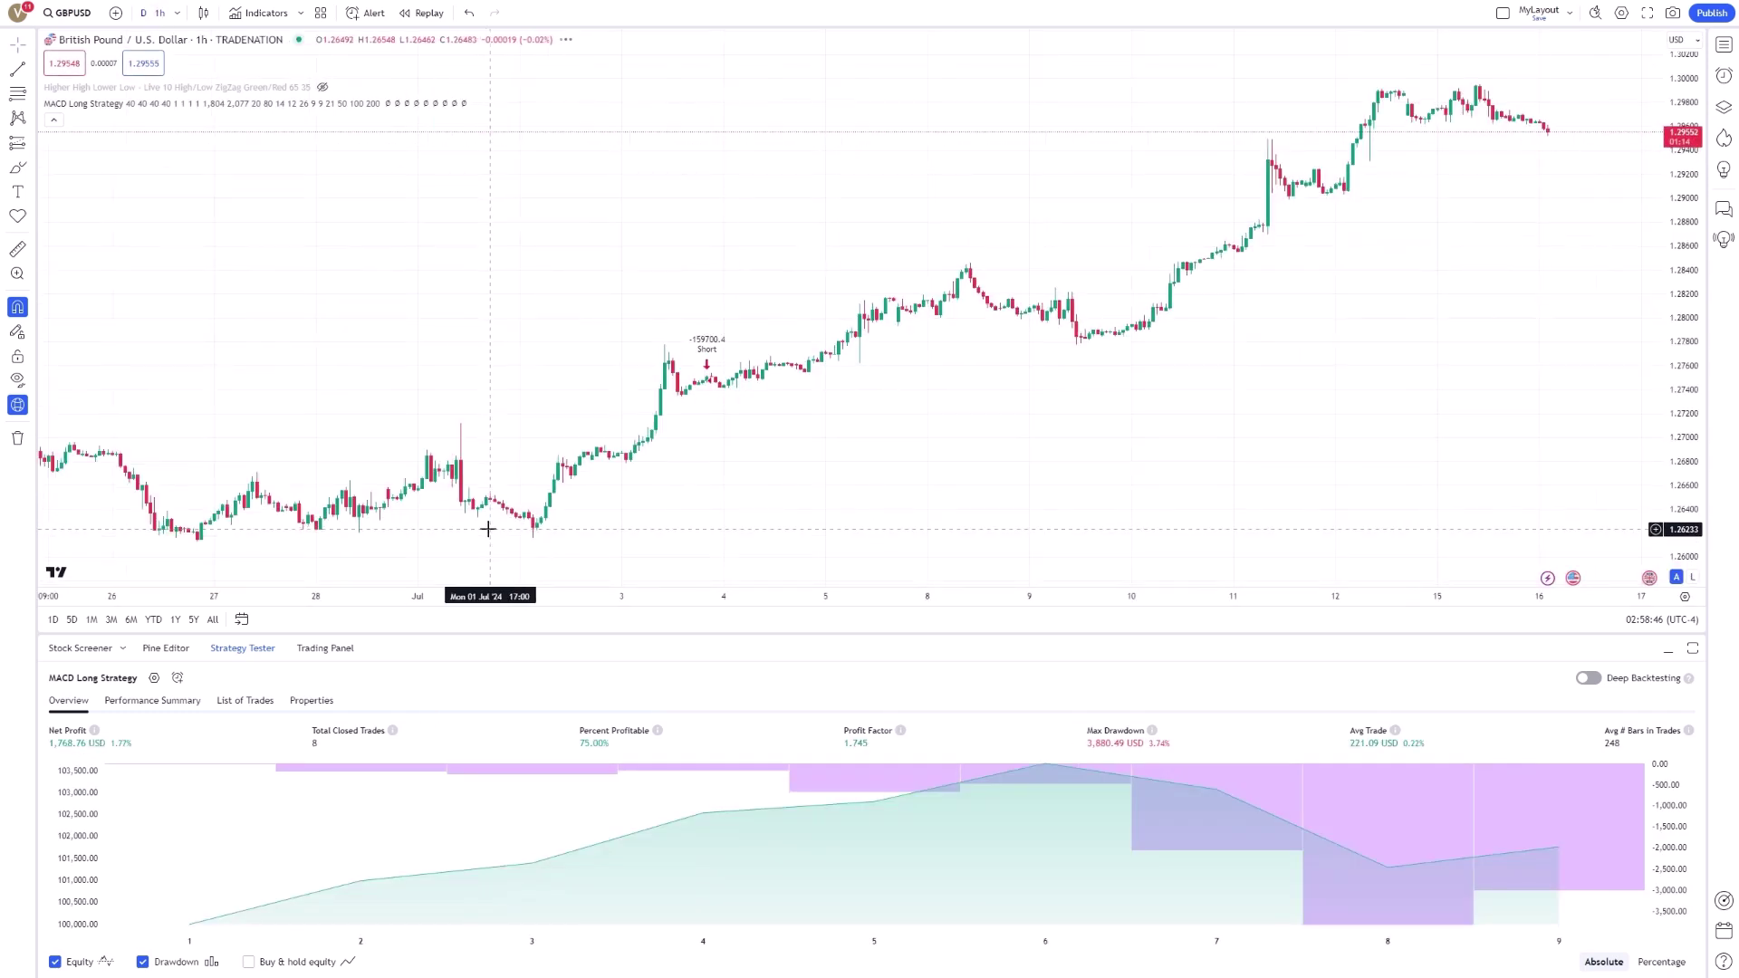
{"action": "left_click", "coordinate": [154, 679]}
{"action": "left_click", "coordinate": [851, 494]}
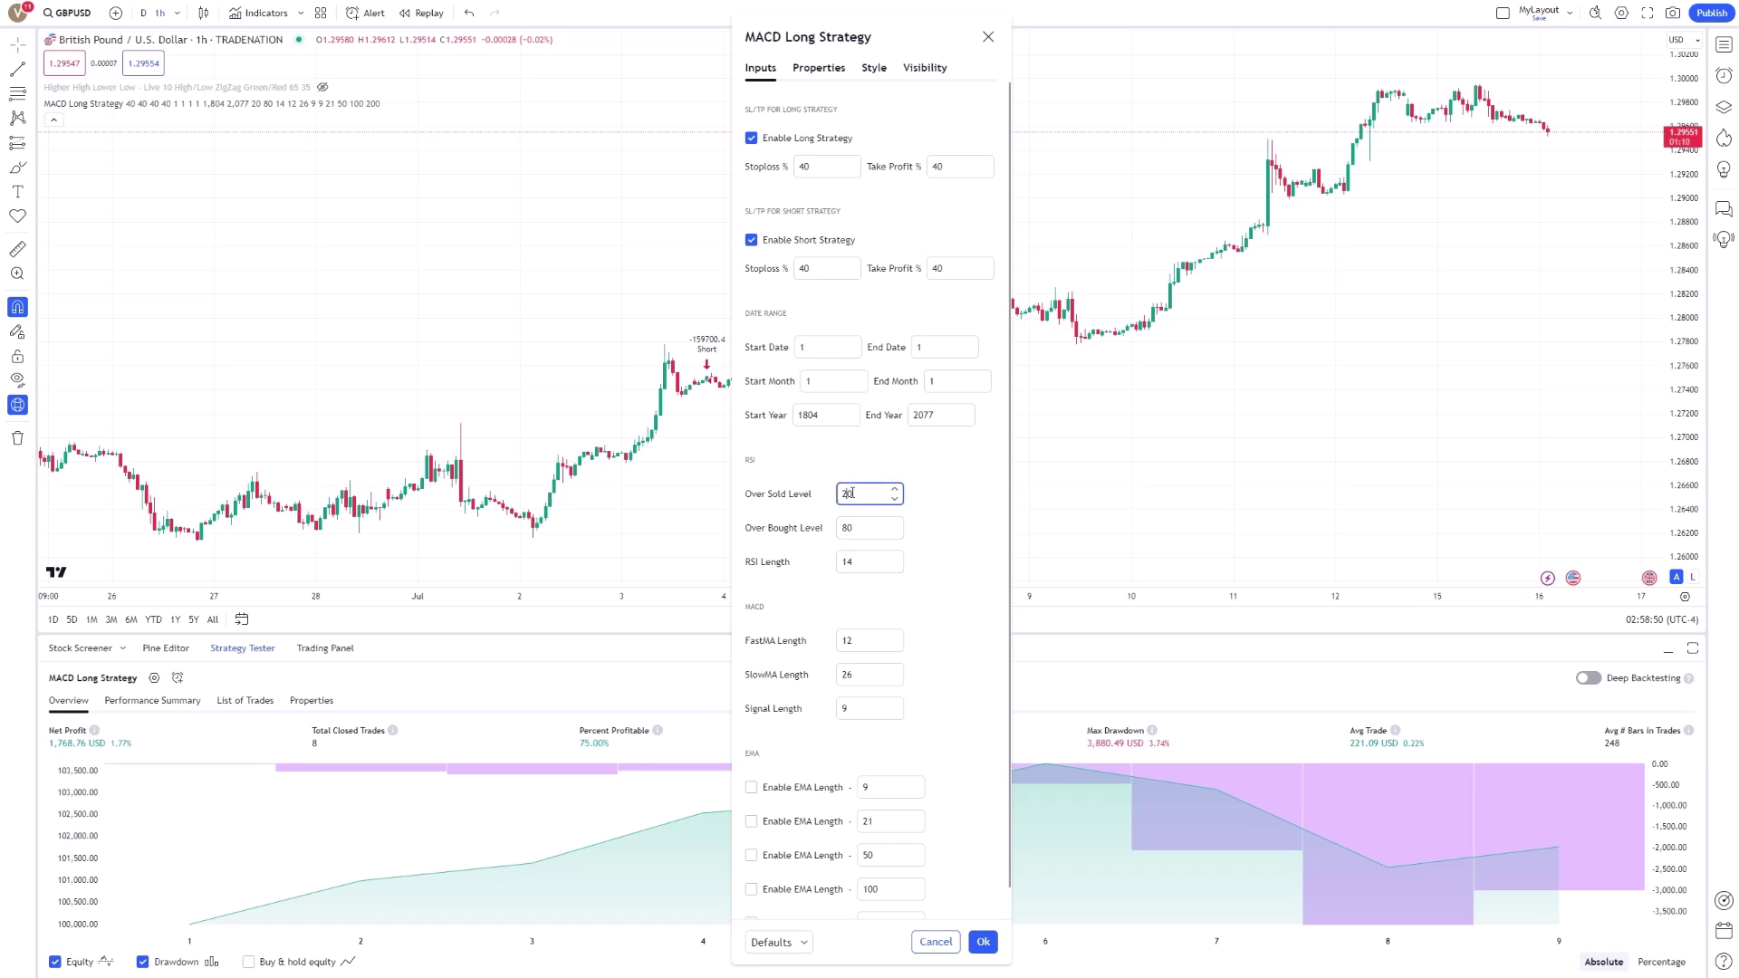
{"action": "double_click", "coordinate": [850, 527]}
{"action": "type", "text": "70"}
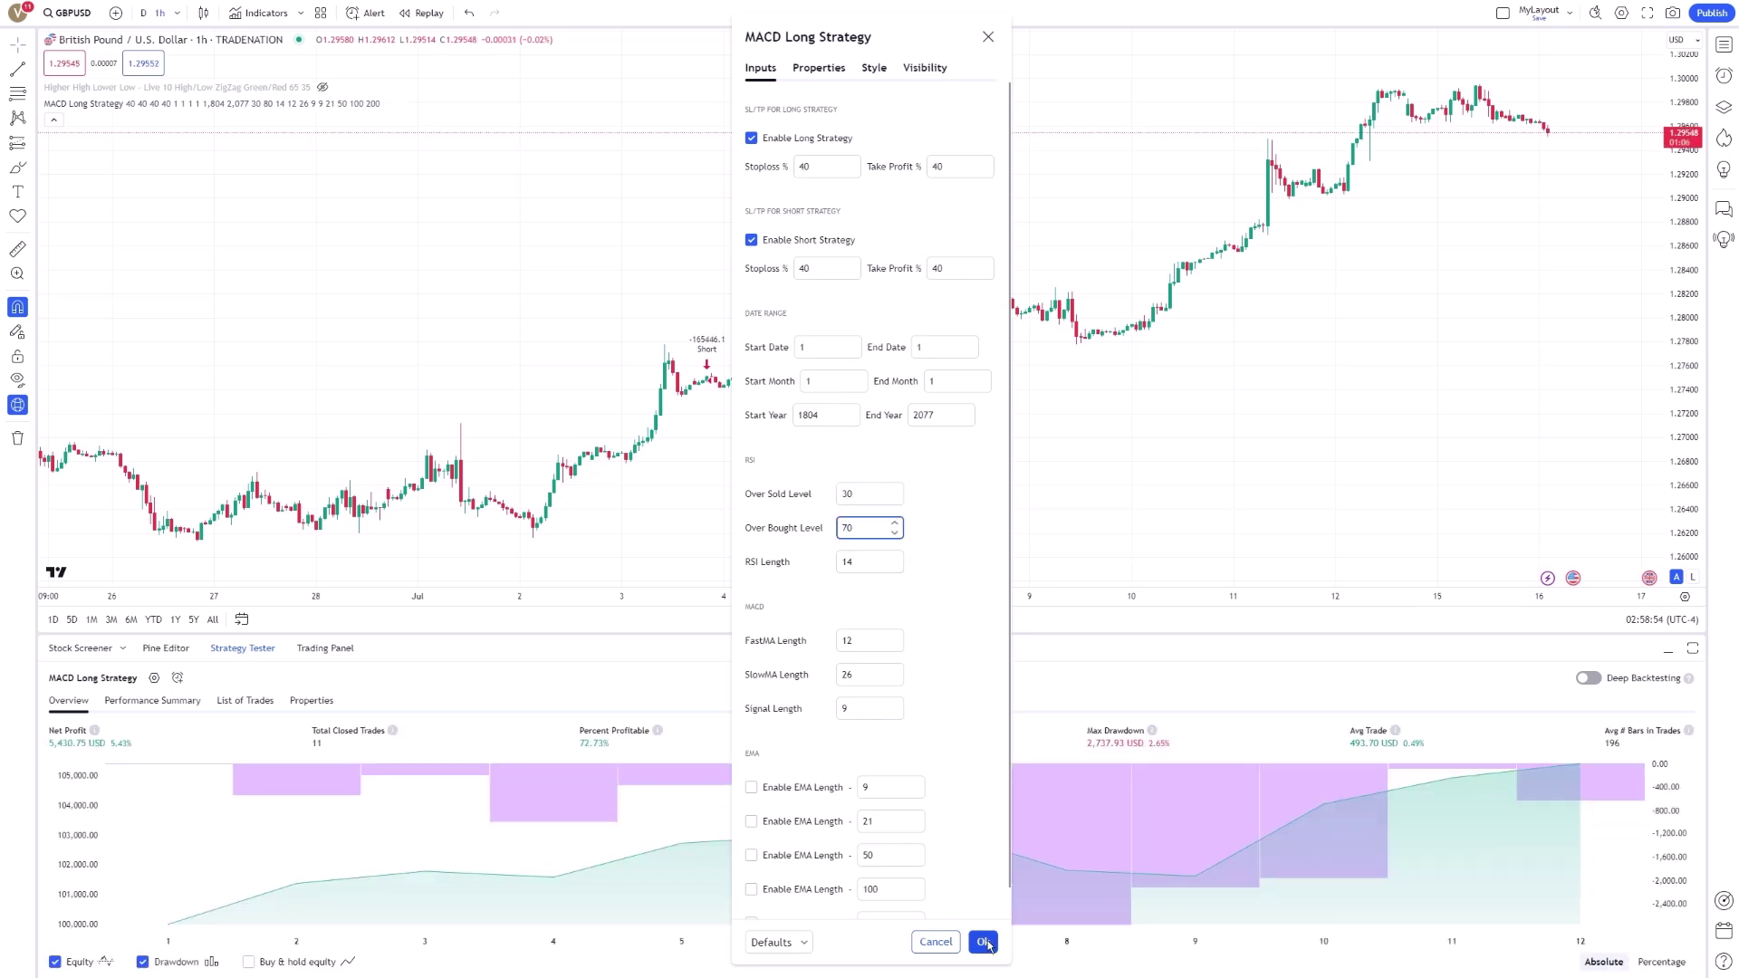
{"action": "left_click", "coordinate": [982, 942]}
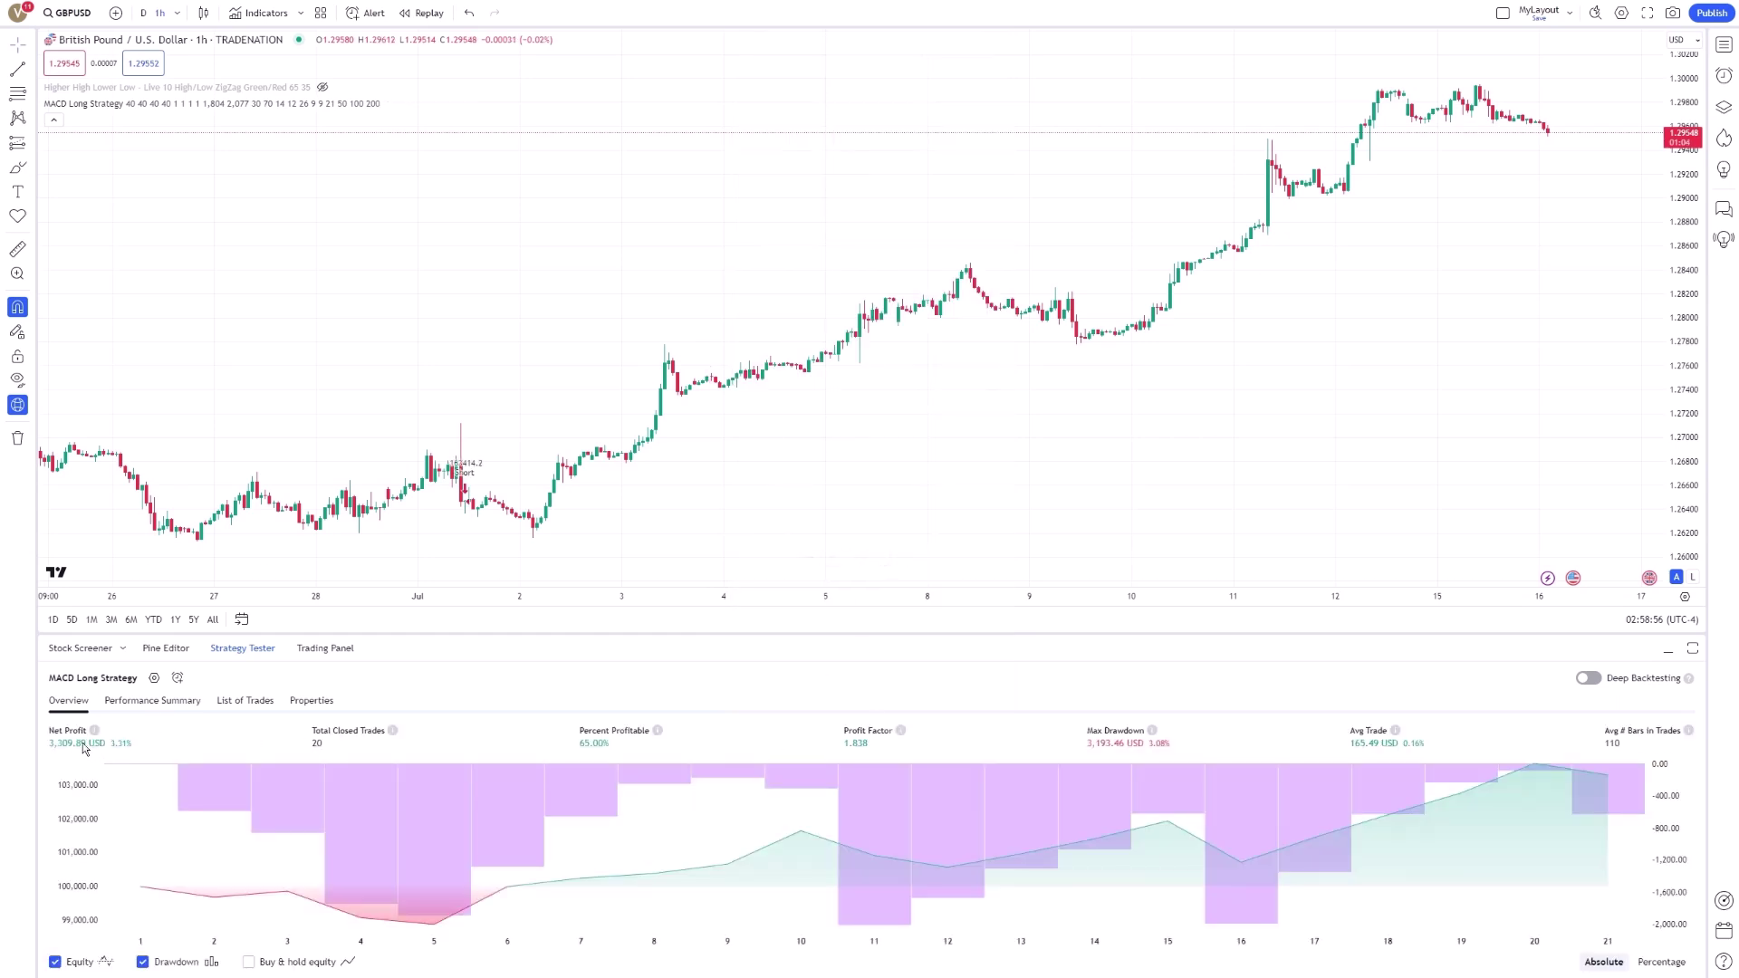
Glance at Performance Summary and Overview, then set the GBPUSD chart to the 1D interval.
{"action": "left_click", "coordinate": [154, 702]}
{"action": "left_click", "coordinate": [82, 710]}
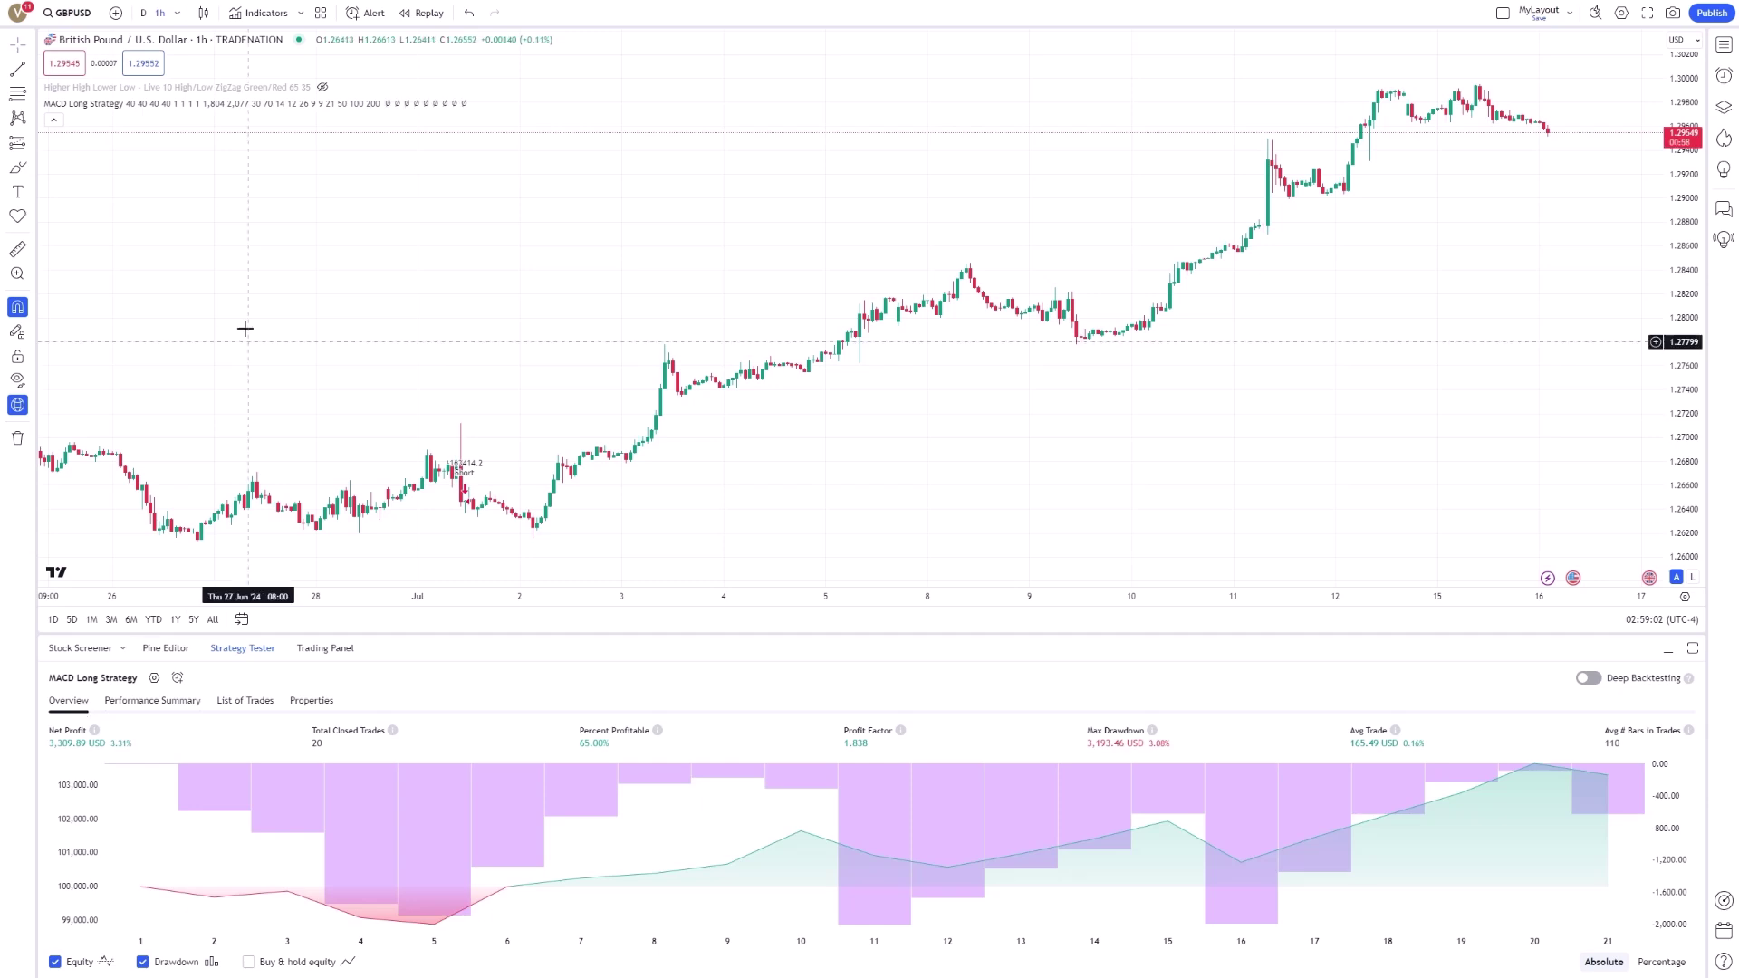
{"action": "left_click", "coordinate": [143, 13]}
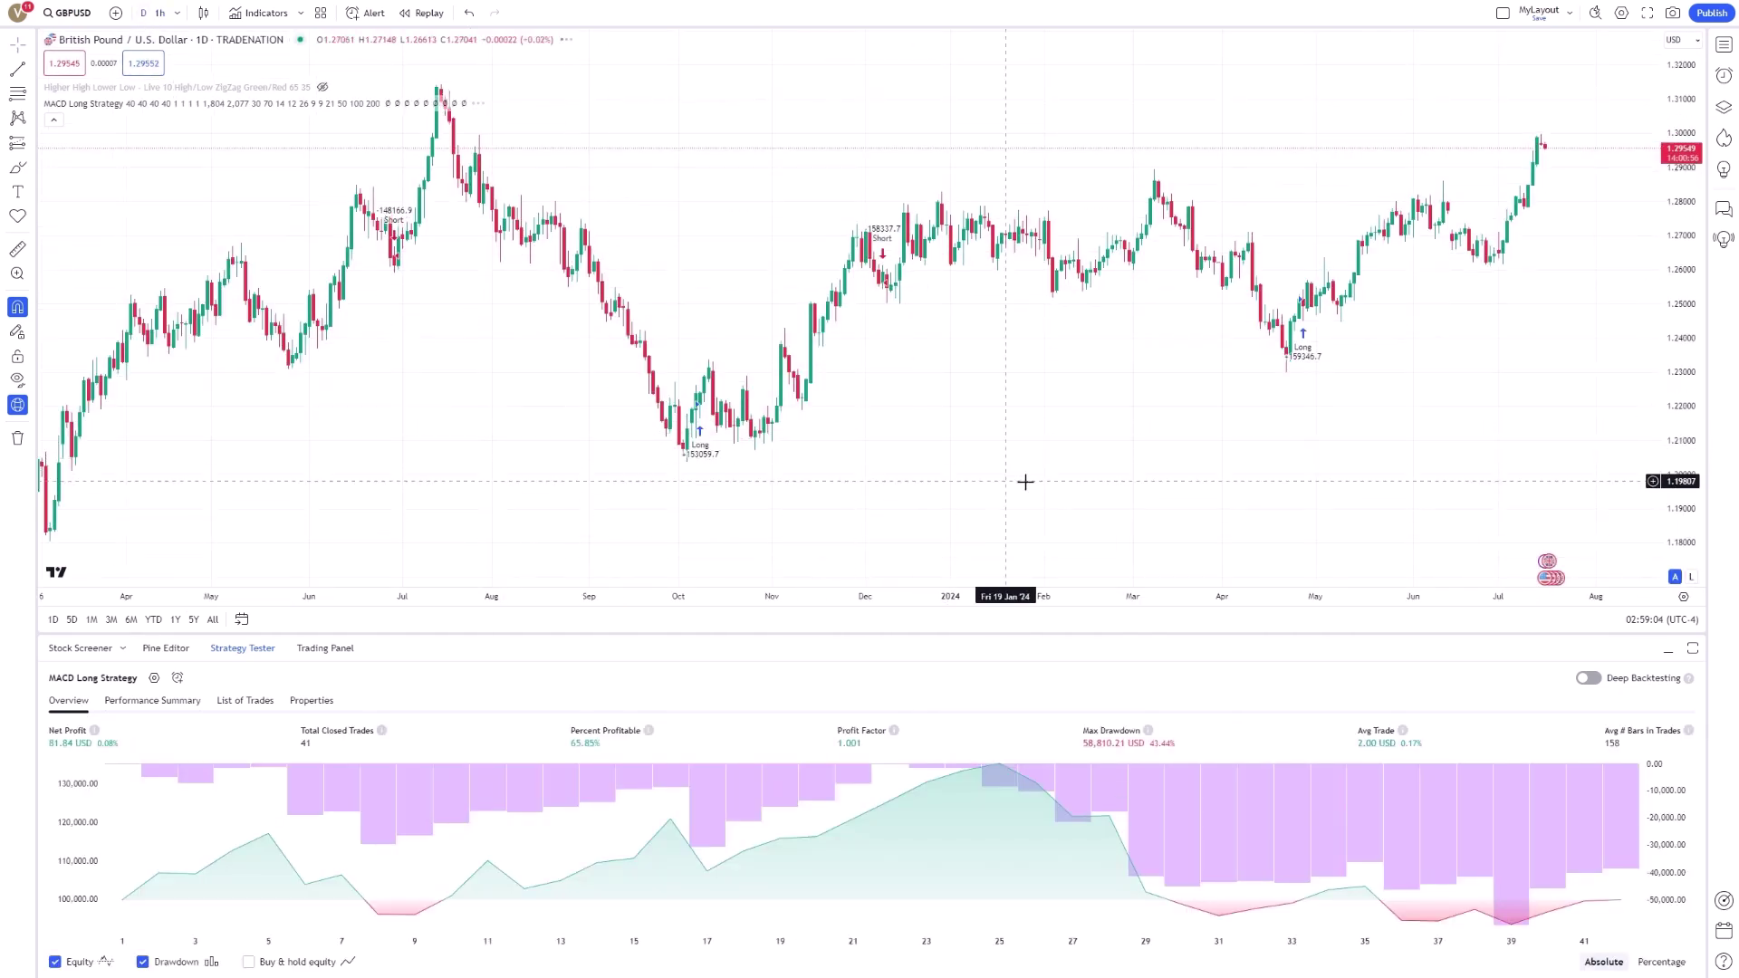
{"action": "left_click", "coordinate": [1669, 651]}
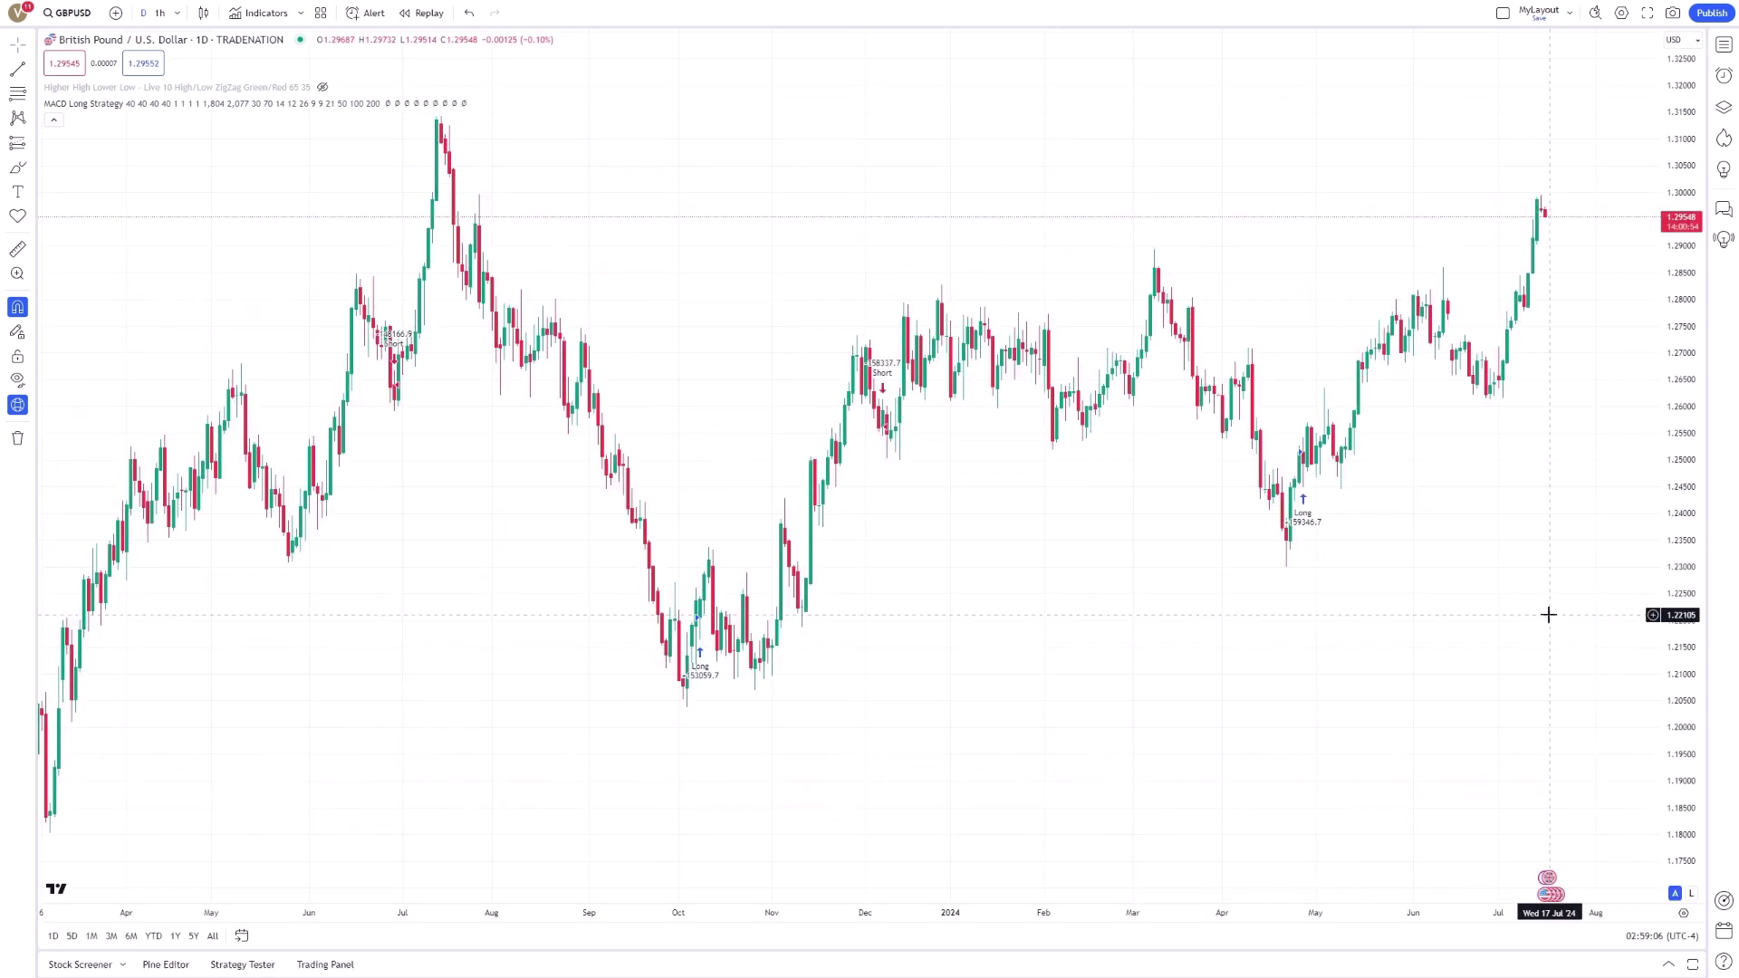